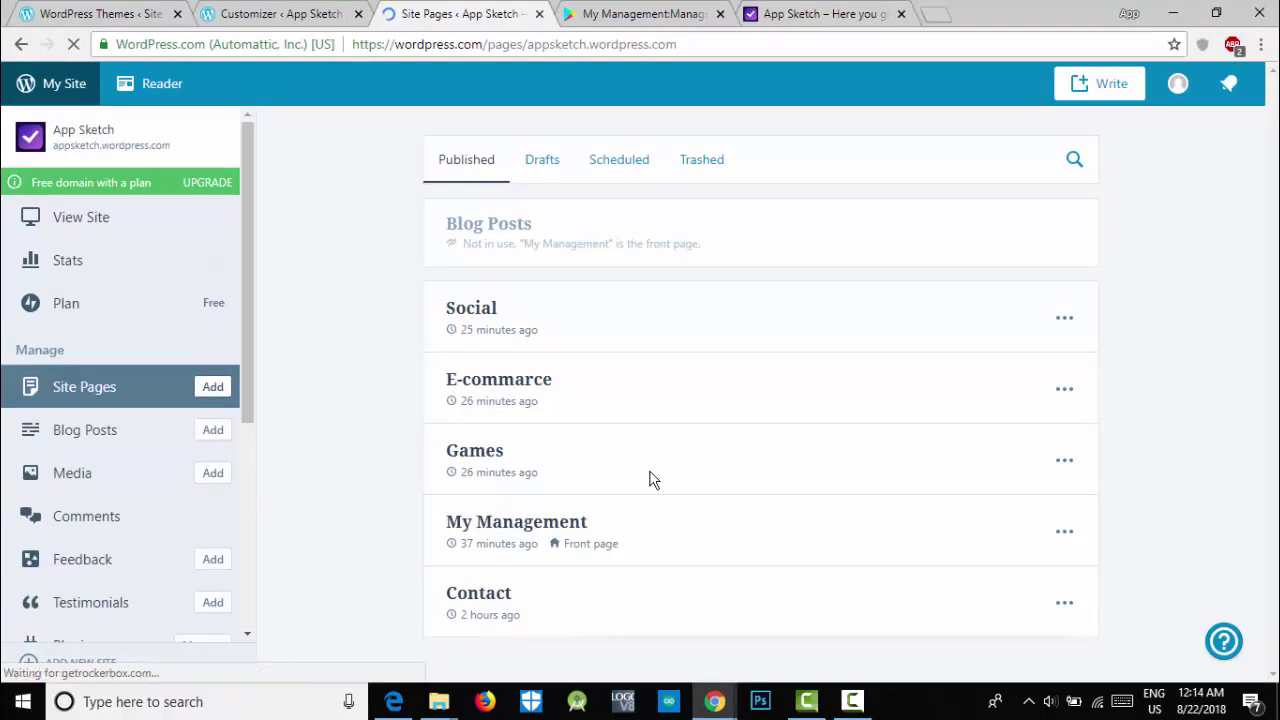
Open the My Management page for editing from the published site pages
left_click(1065, 392)
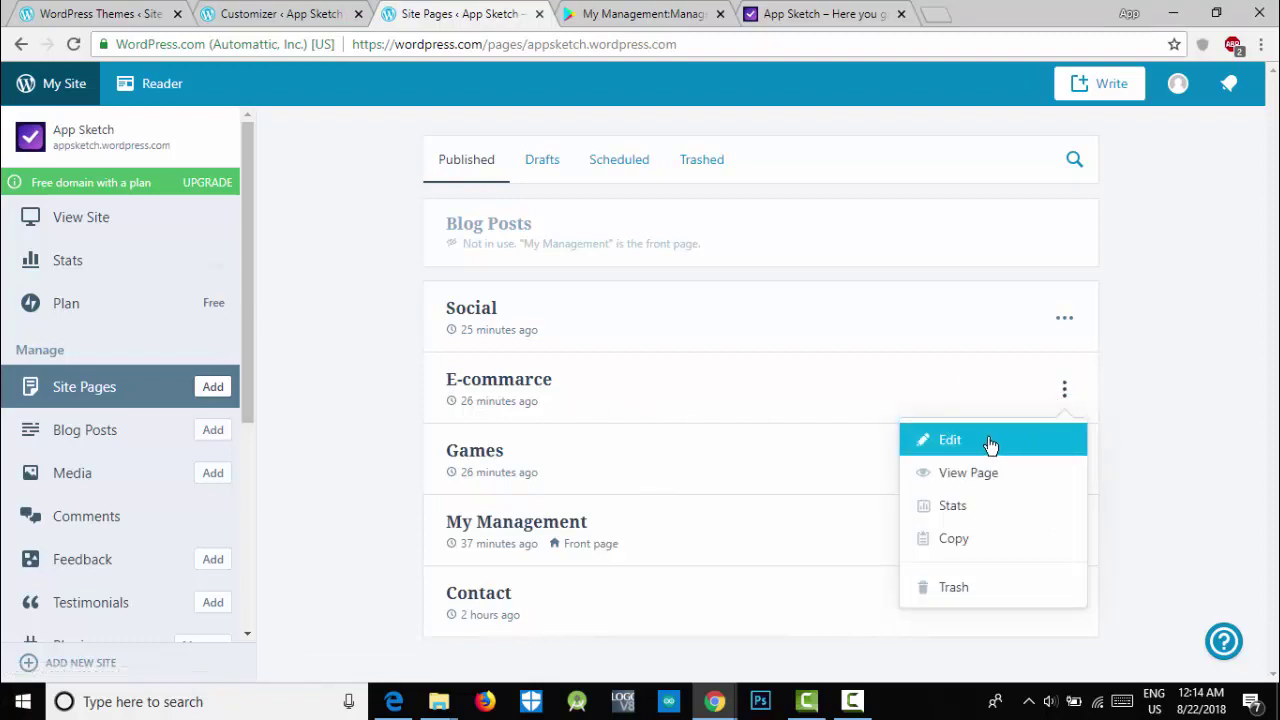
left_click(1249, 390)
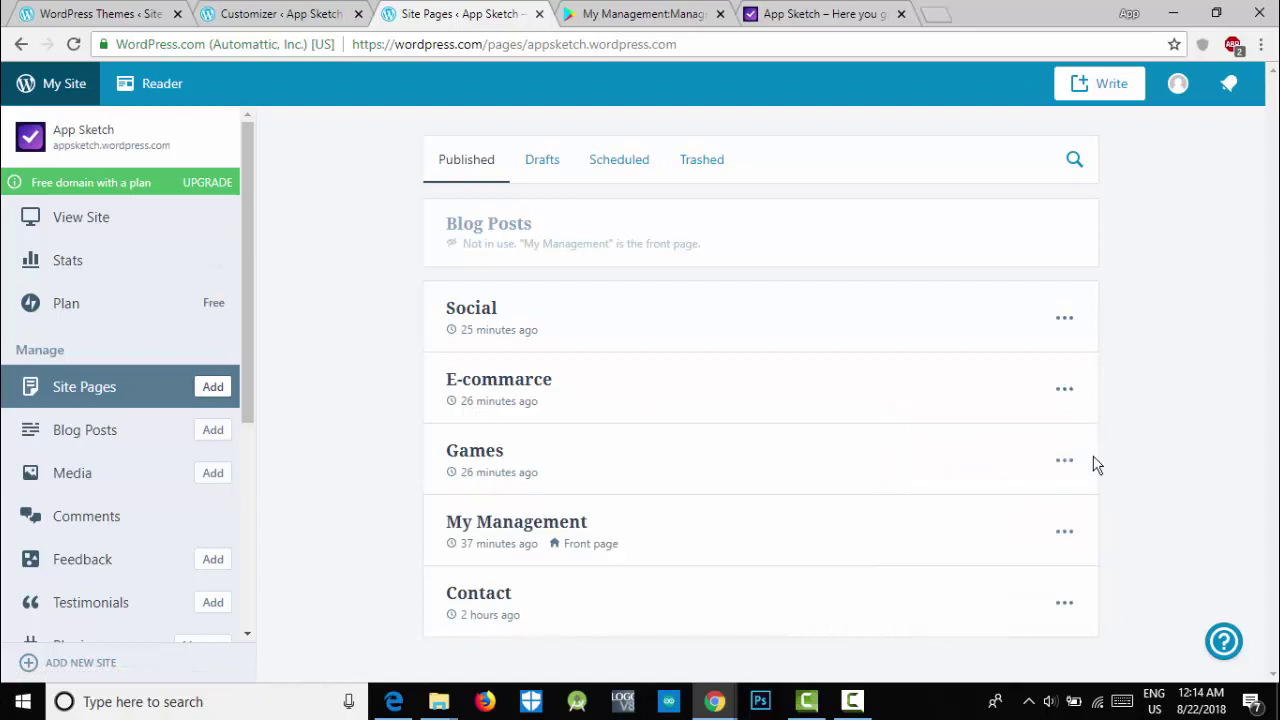
left_click(1066, 533)
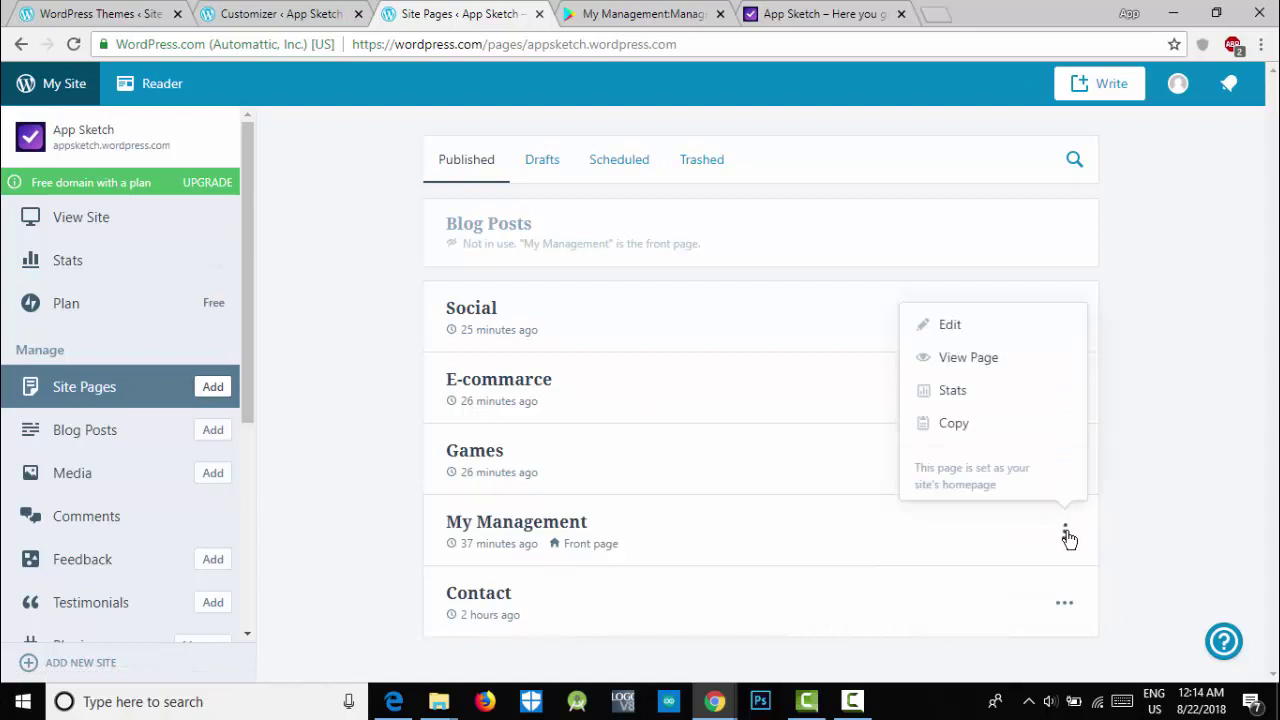
left_click(968, 331)
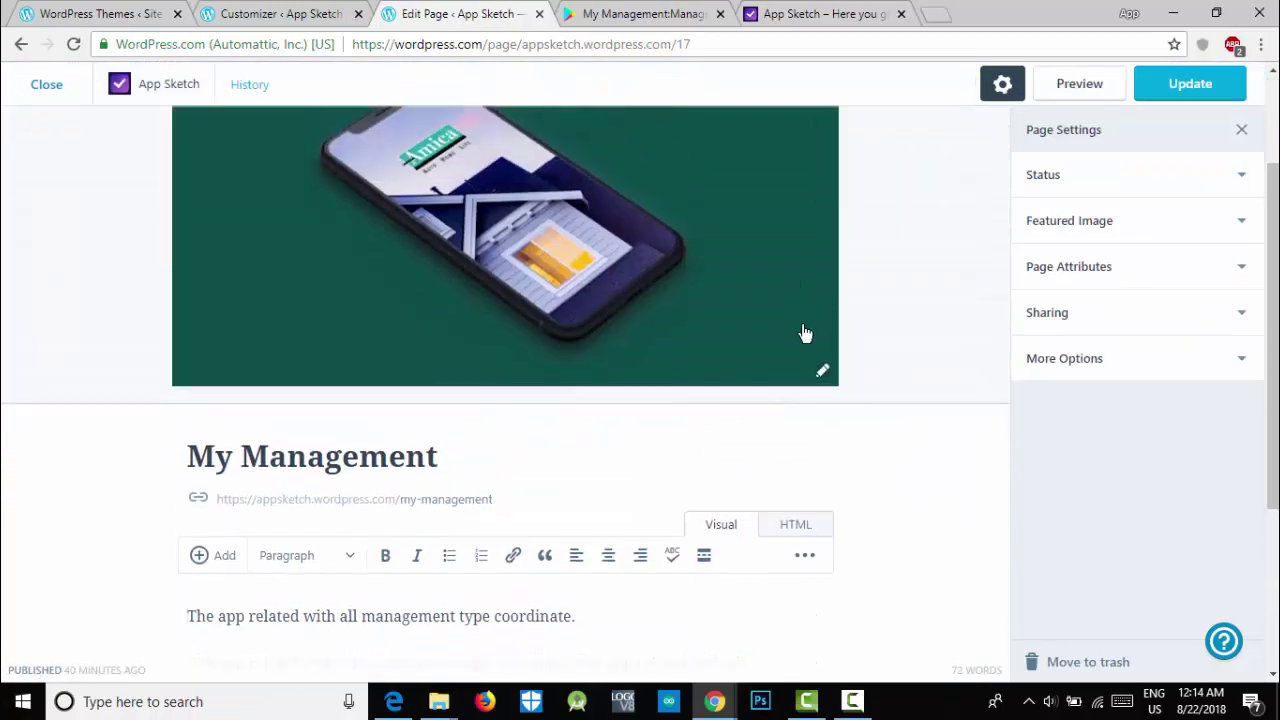
Delete all the existing body text of the My Management page
left_click(831, 173)
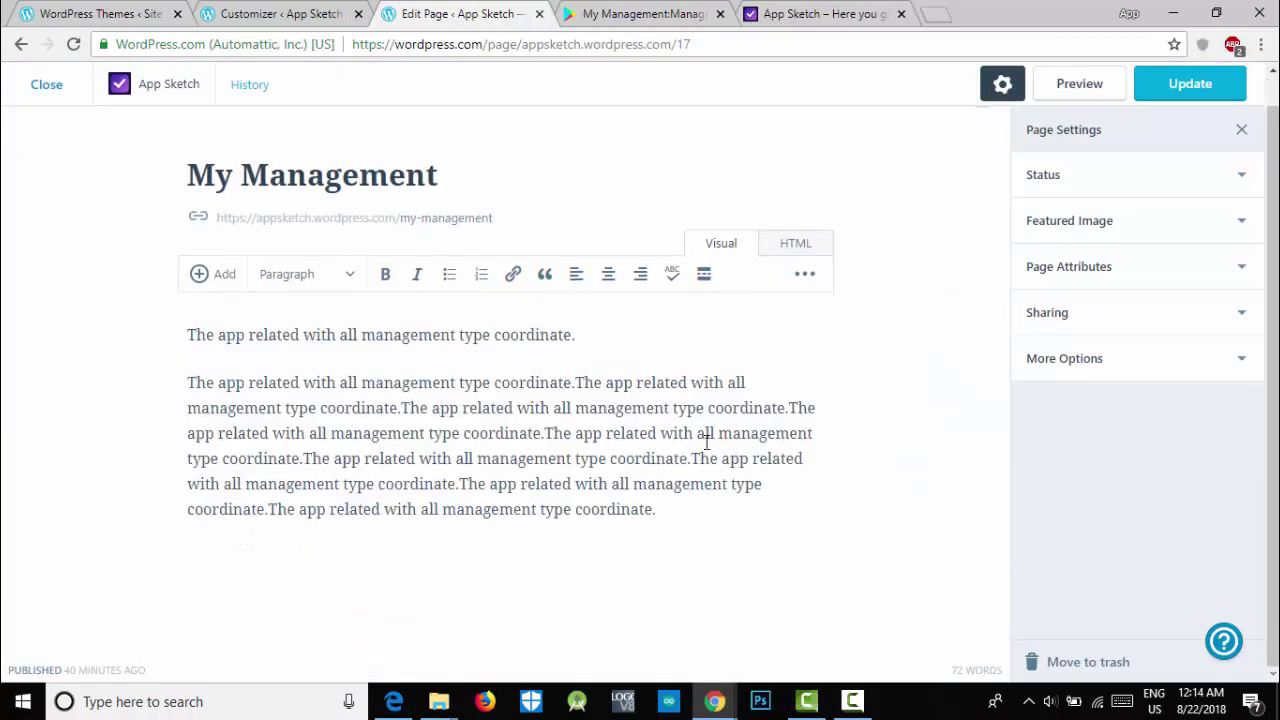
left_click_drag(690, 528, 82, 331)
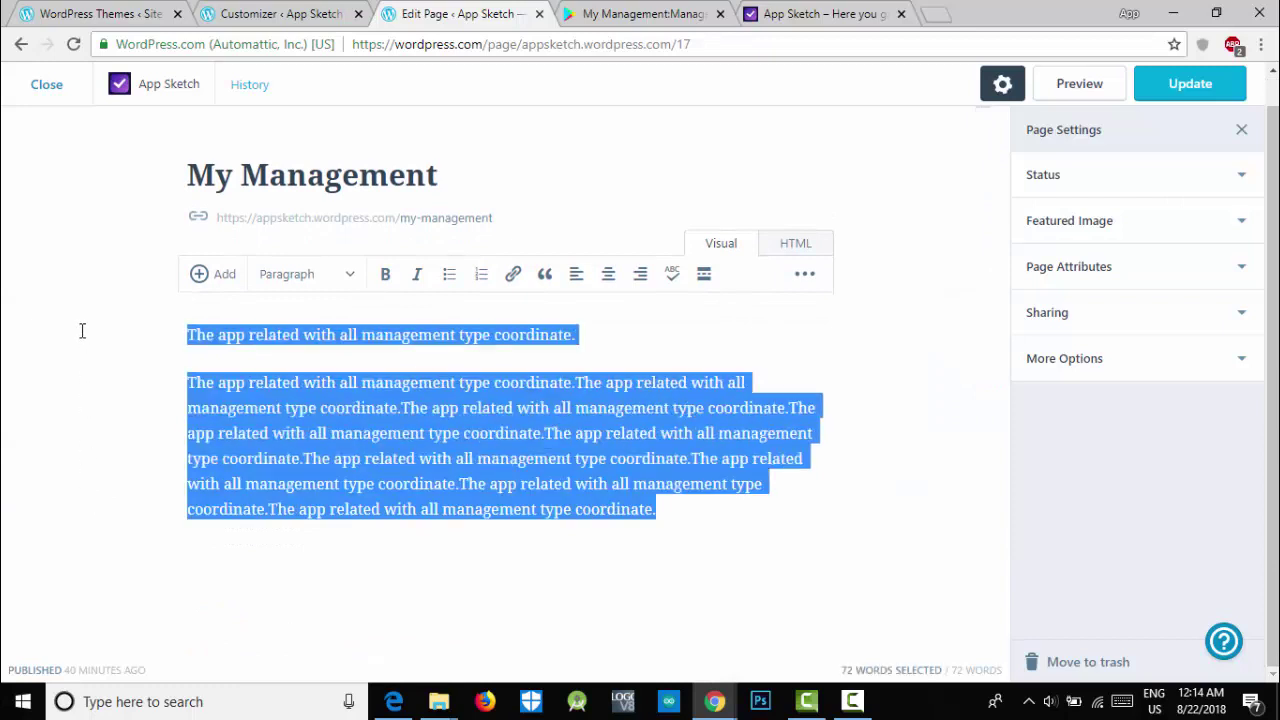
key("Delete")
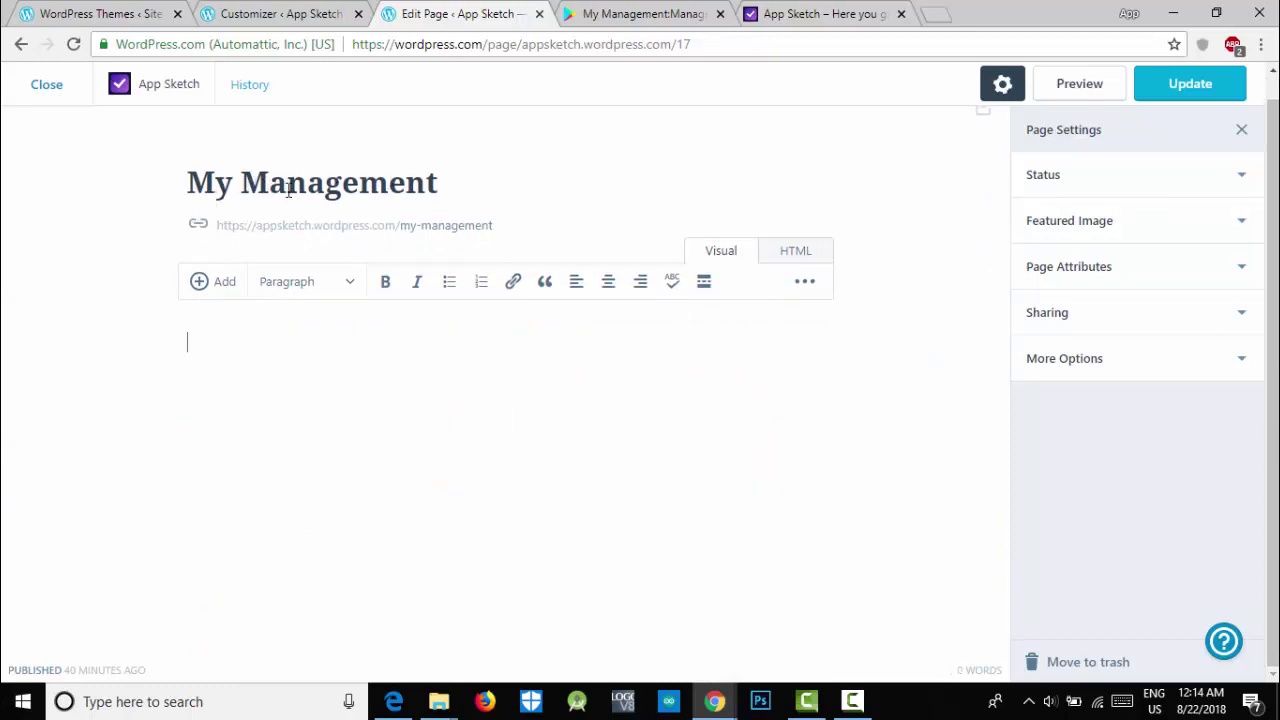
Copy the full expanded My Management app description, through "Thank you", from its open Google Play page
left_click(675, 22)
scroll(480, 300, "down", 10)
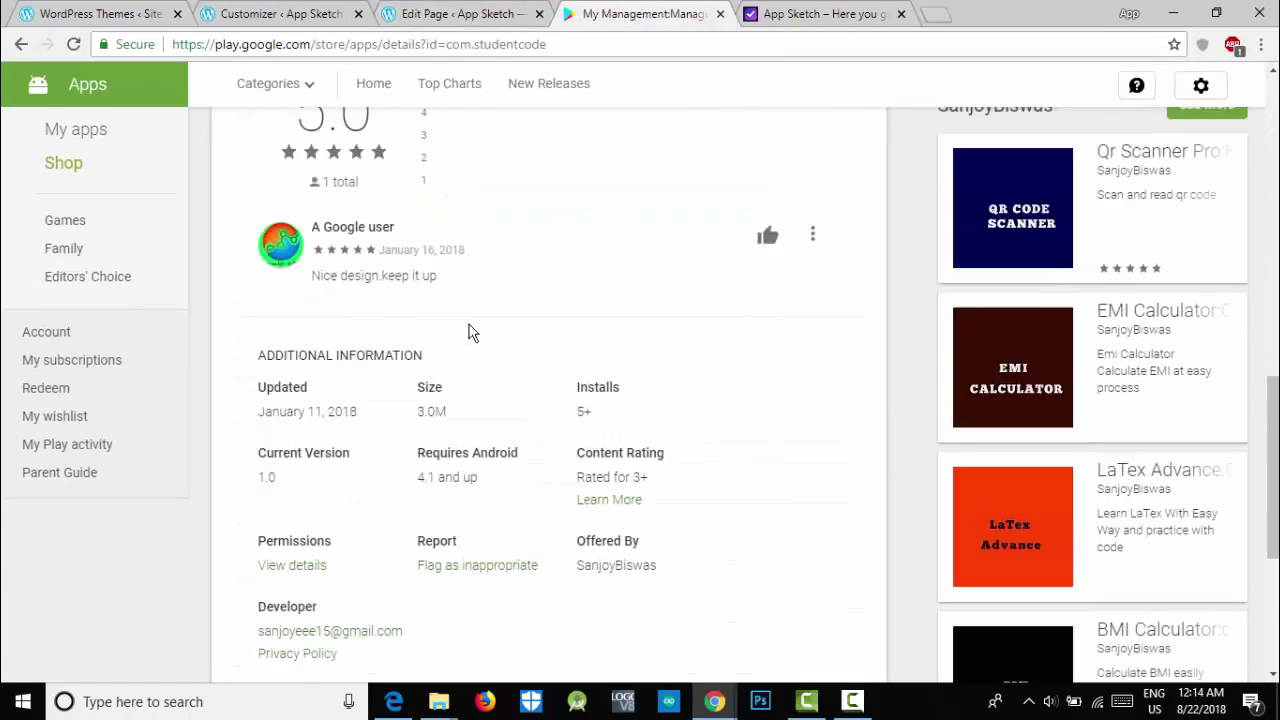
scroll(470, 332, "down", 4)
scroll(470, 332, "up", 10)
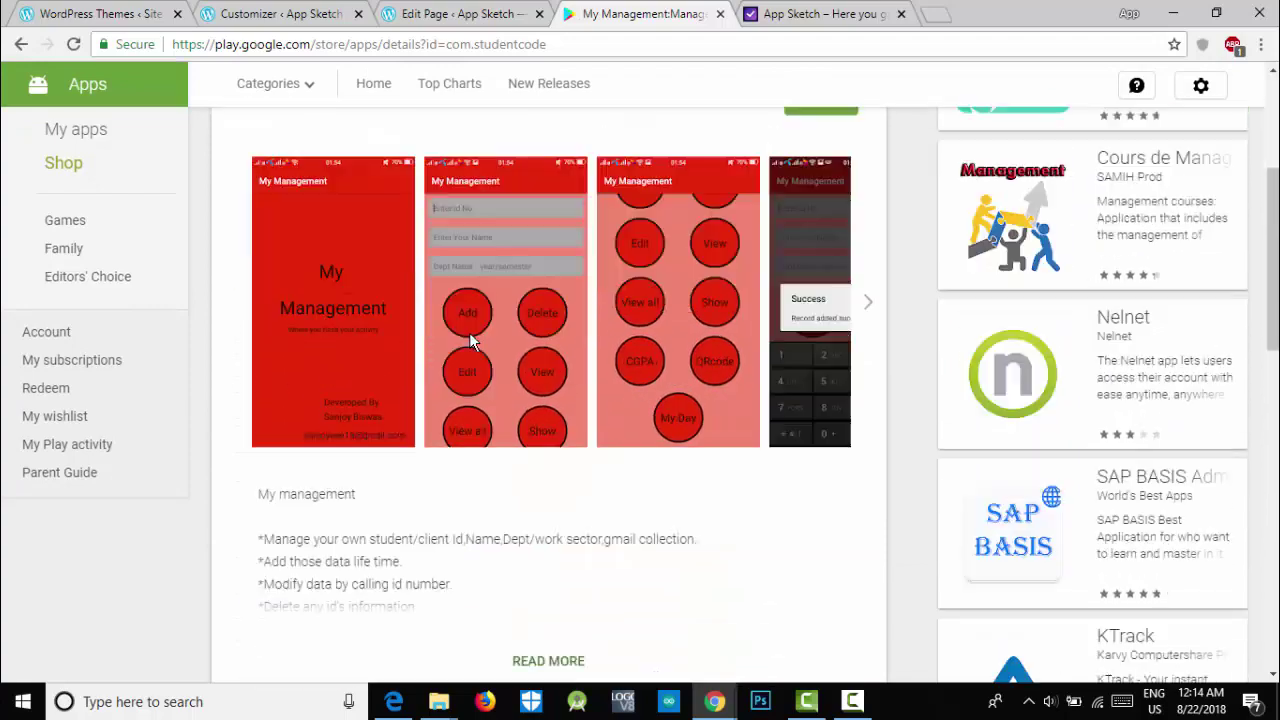
scroll(469, 332, "down", 2)
left_click(546, 432)
scroll(300, 380, "down", 2)
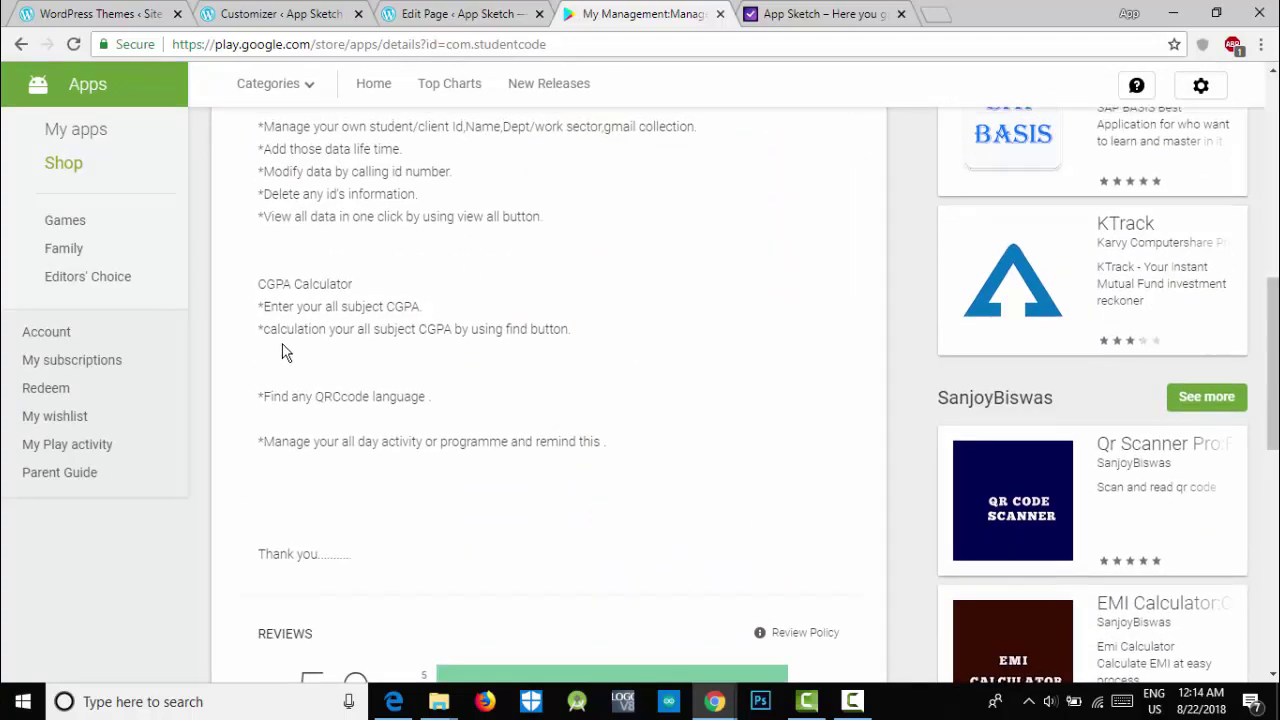
scroll(262, 316, "up", 2)
left_click_drag(258, 264, 568, 669)
key("ctrl+c")
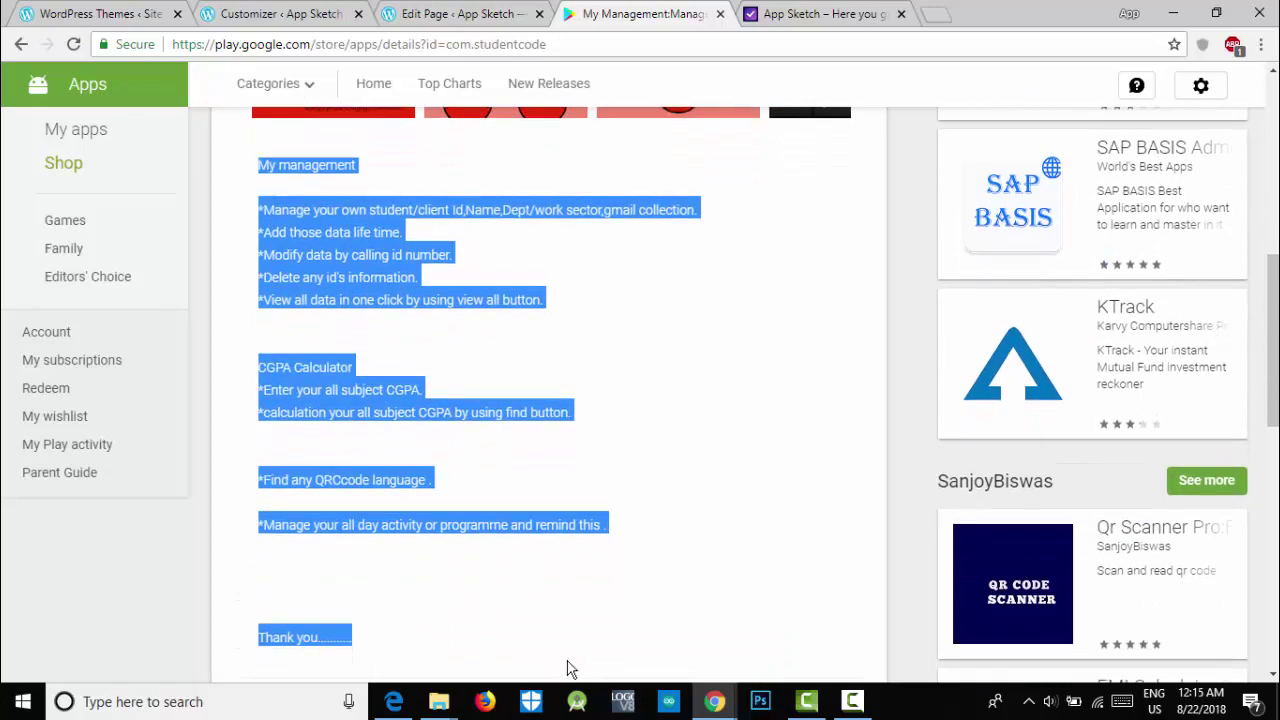
Paste the copied app description into the empty body of the My Management page in the WordPress editor
left_click(457, 14)
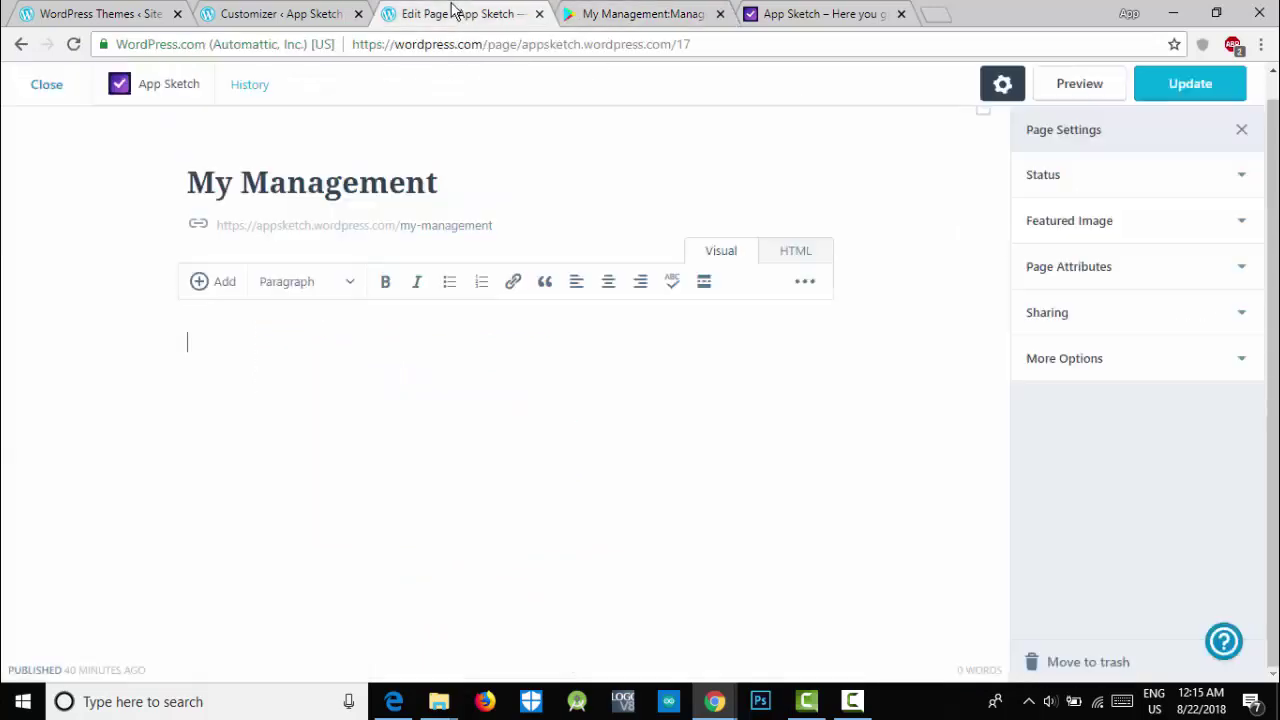
key("ctrl+v")
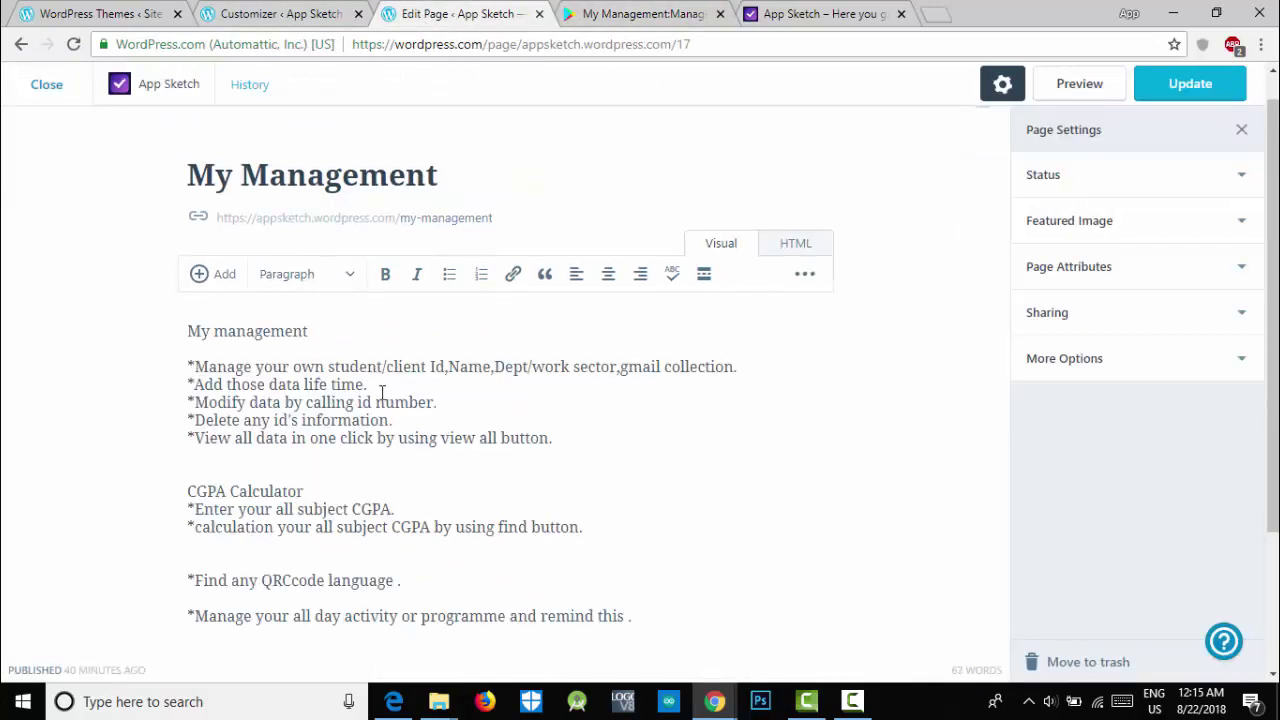
scroll(394, 457, "down", 2)
scroll(303, 424, "up", 2)
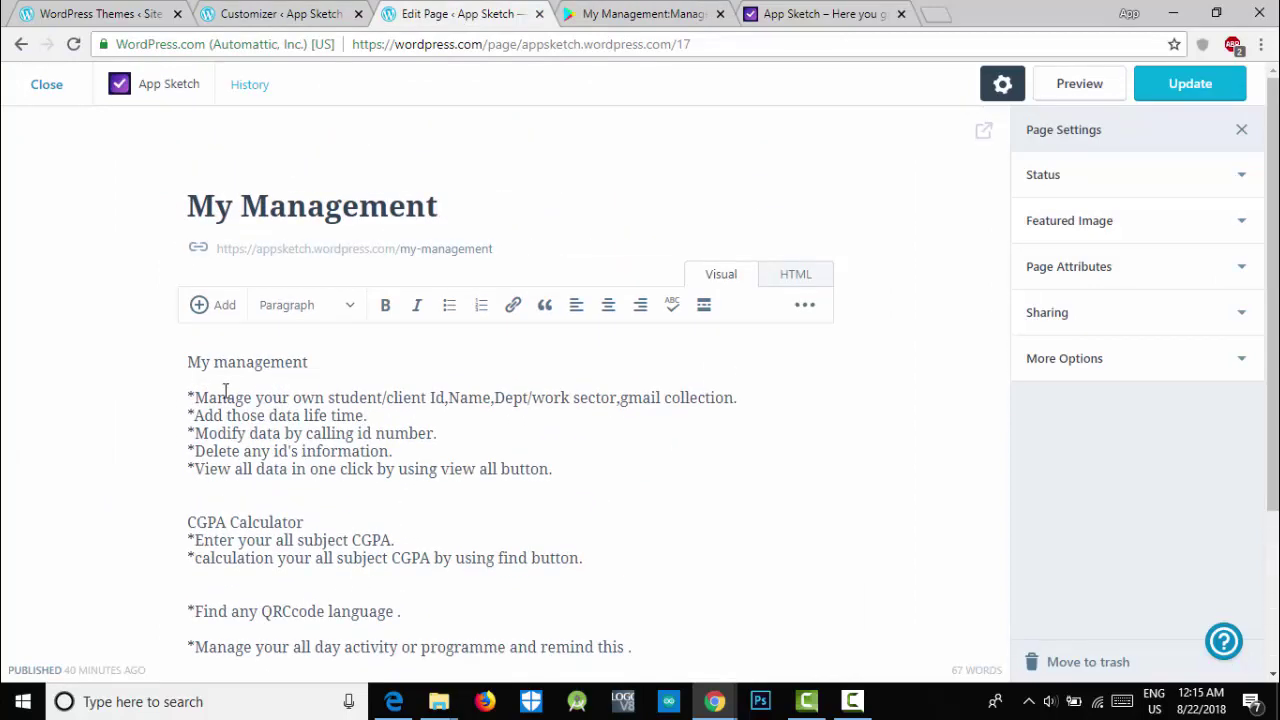
Format the whole pasted description as Heading 5
scroll(364, 477, "down", 2)
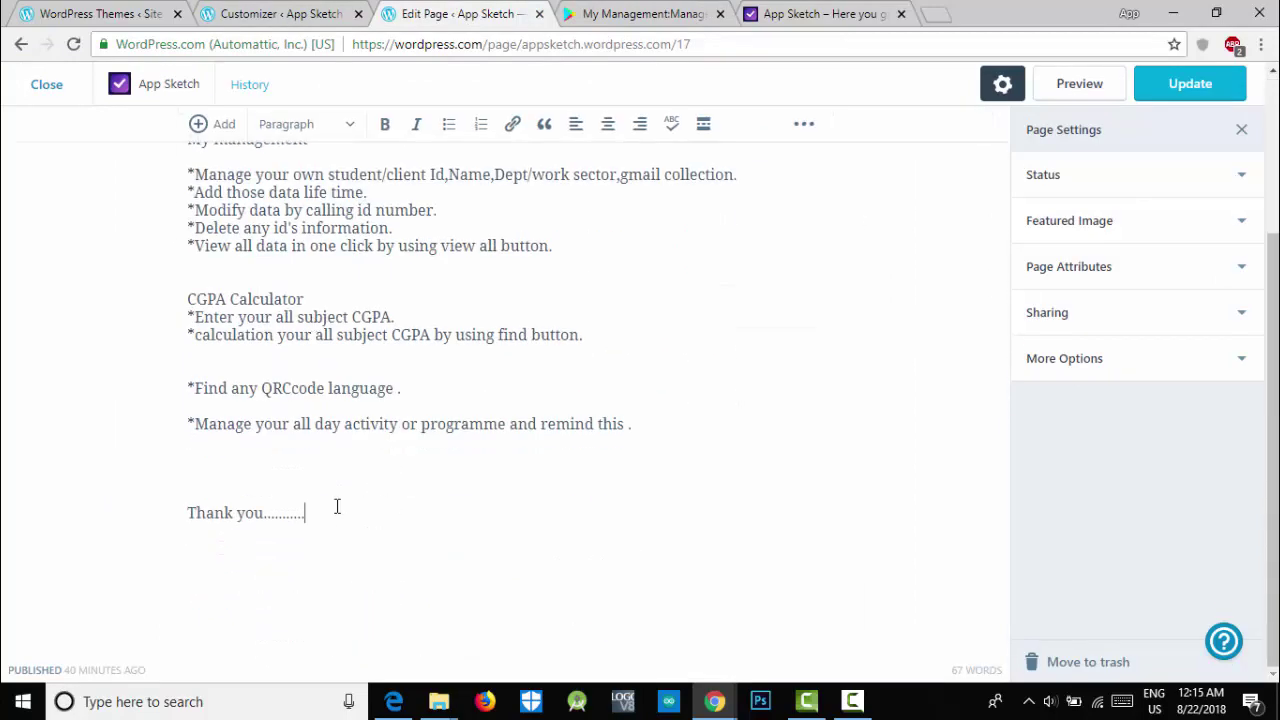
left_click_drag(337, 506, 103, 127)
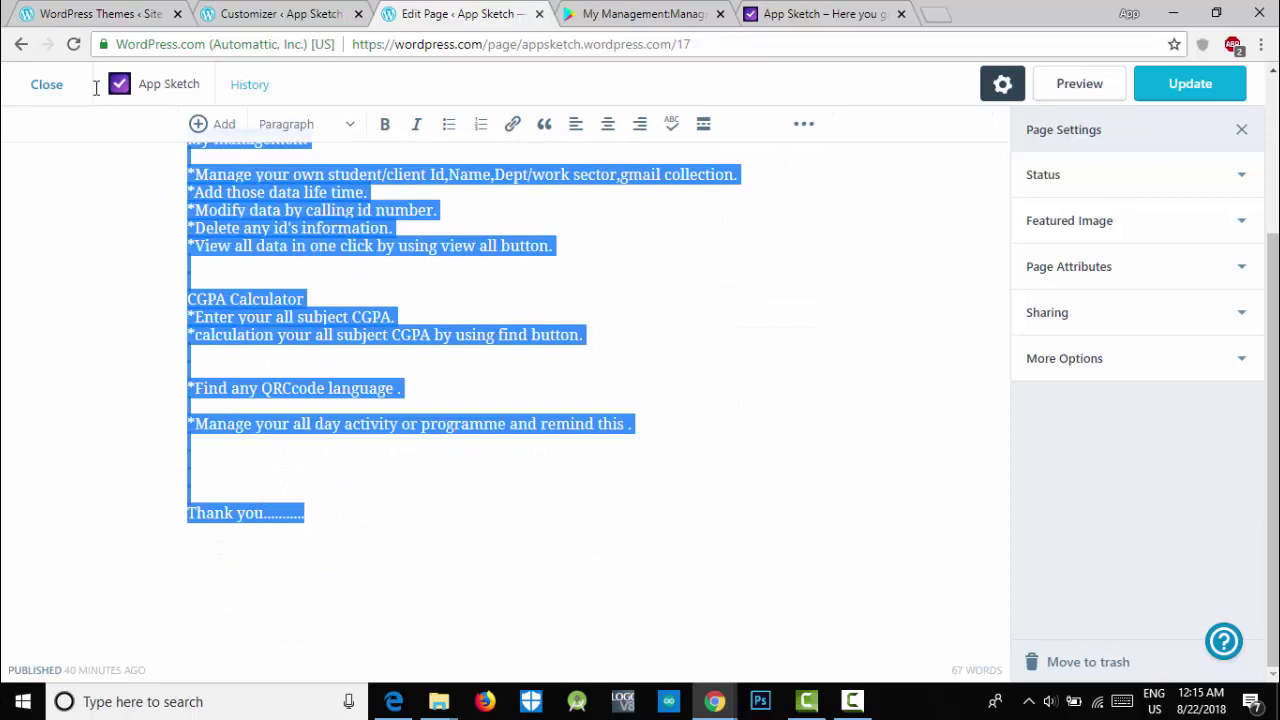
scroll(310, 505, "up", 2)
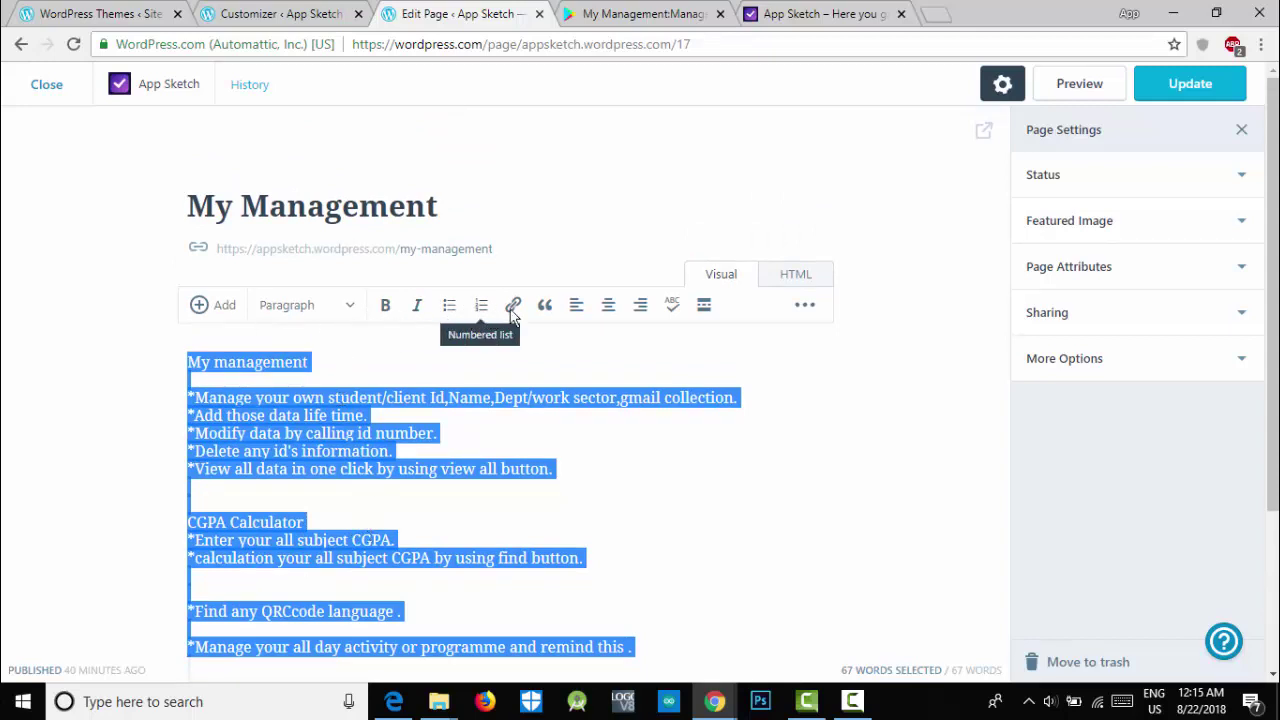
left_click(350, 308)
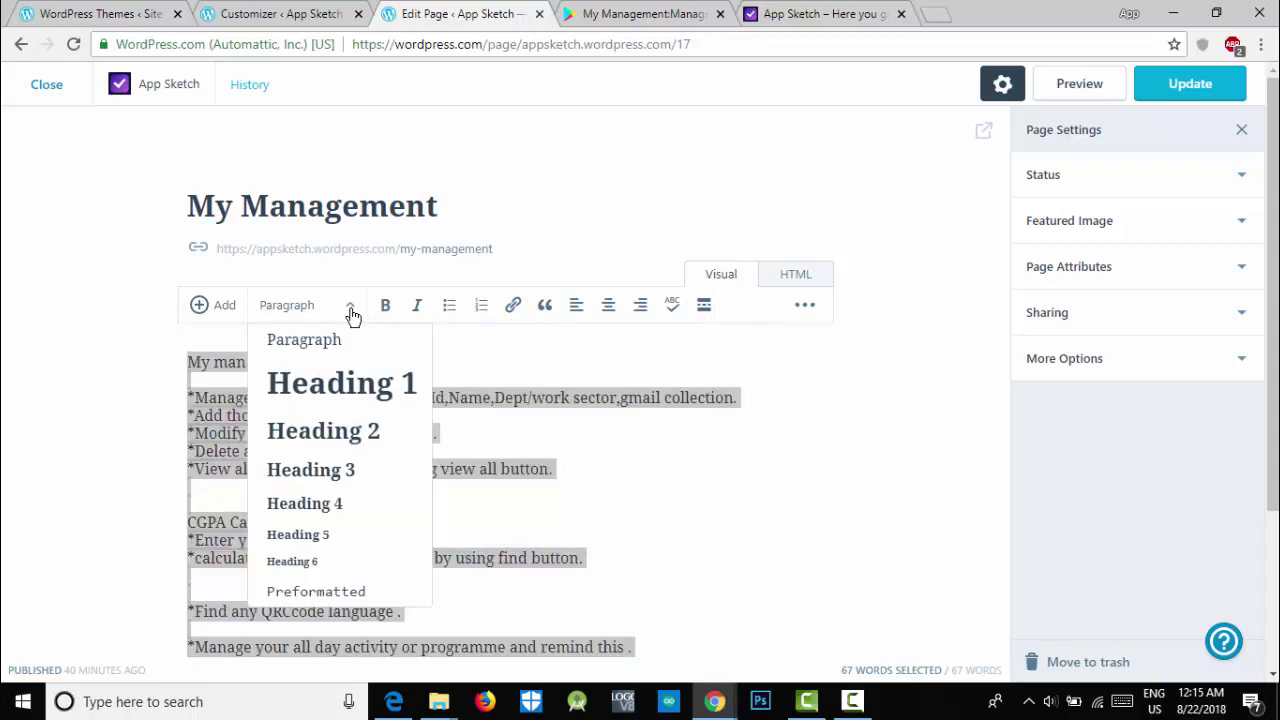
left_click(297, 536)
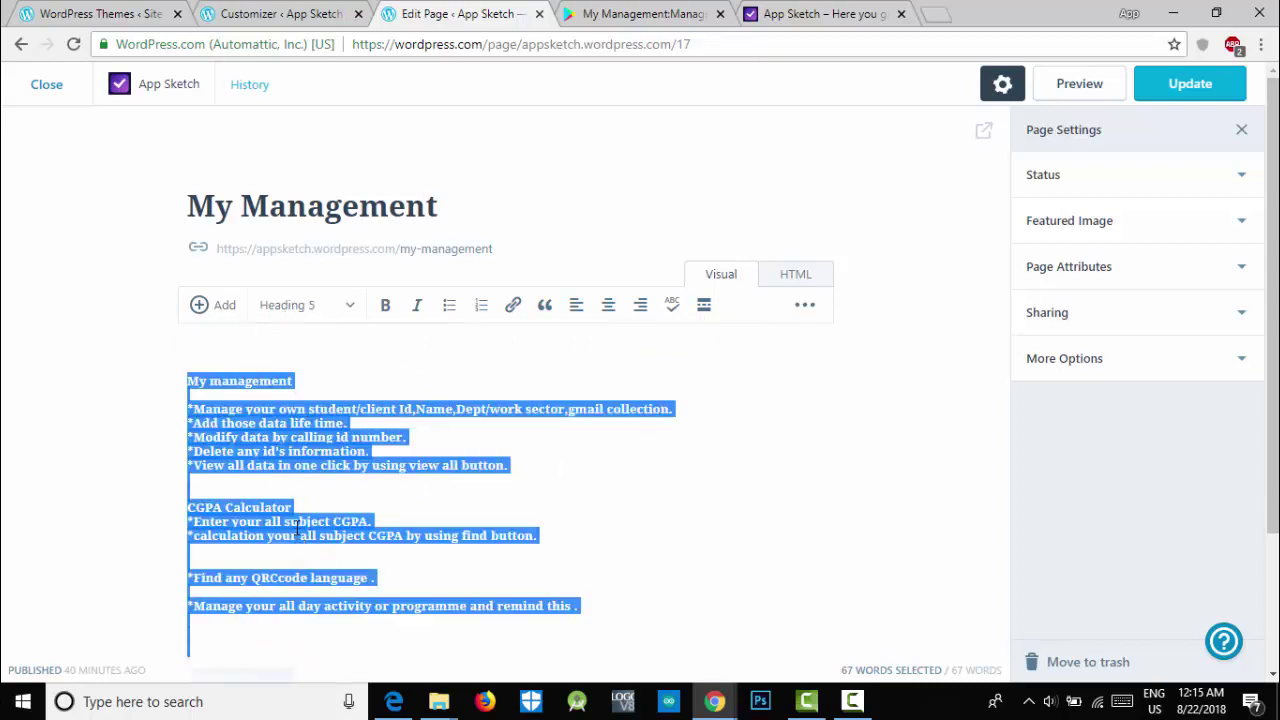
Change the style of the whole description to Heading 3
left_click(349, 310)
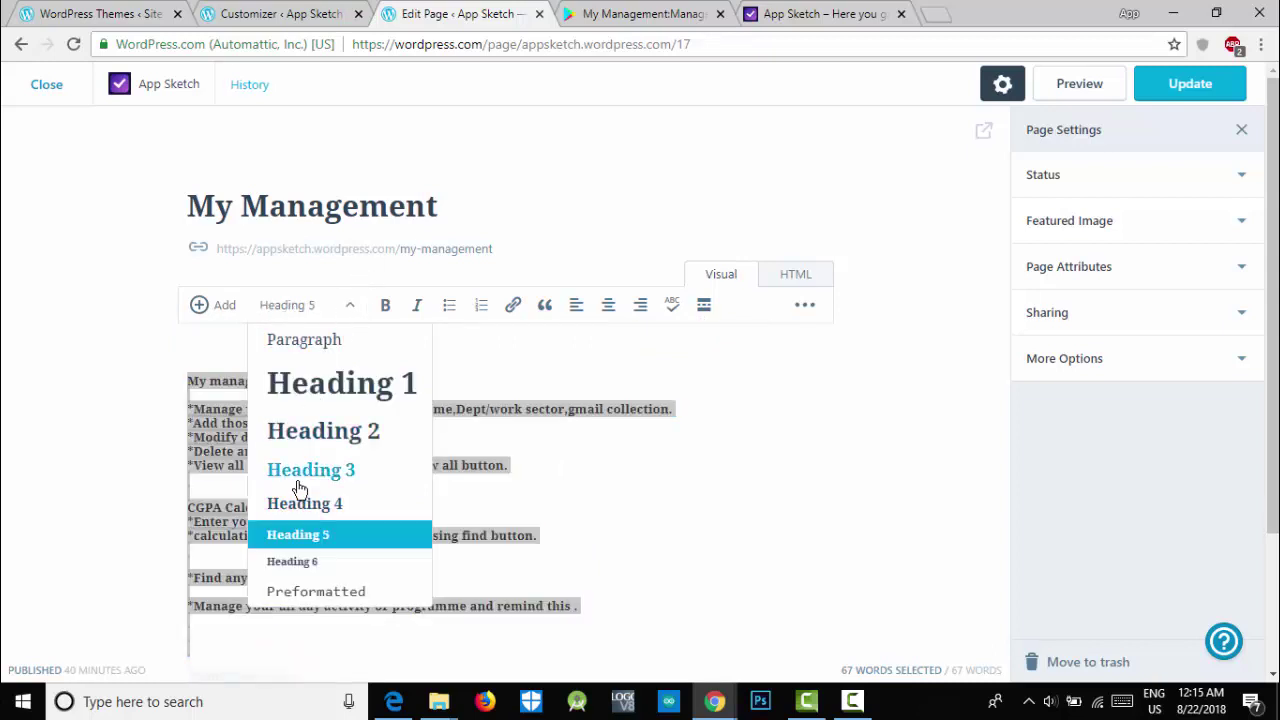
left_click(300, 487)
left_click(549, 485)
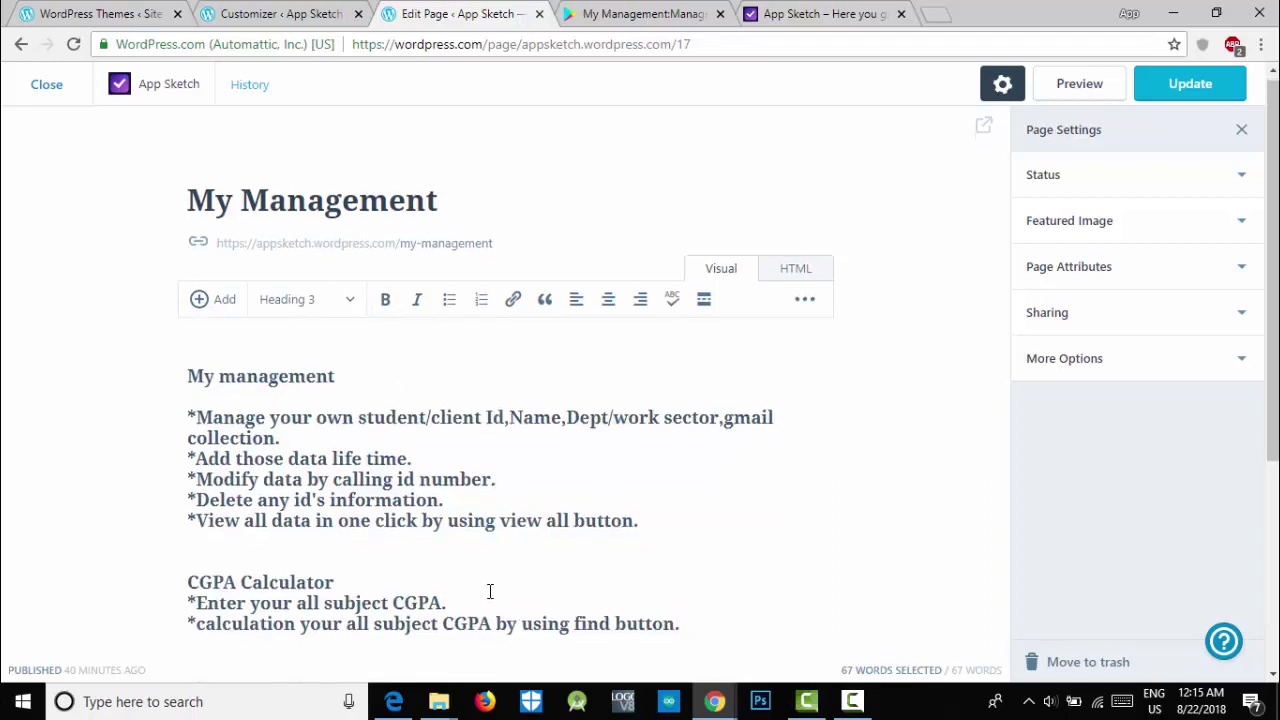
Italicize the whole description, from "My management" to the closing "Thank you" line
scroll(422, 620, "down", 2)
left_click_drag(350, 640, 297, 187)
left_click(413, 130)
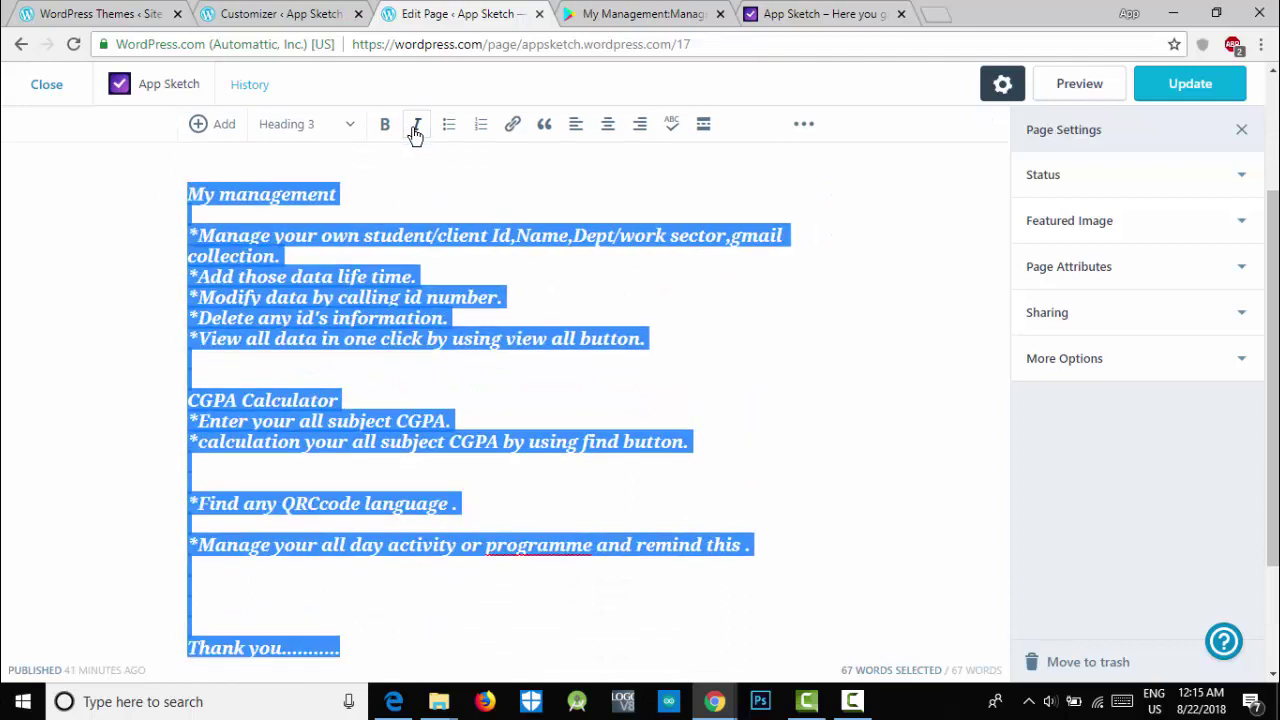
Turn the selected italic description into a bulleted list
scroll(505, 300, "up", 2)
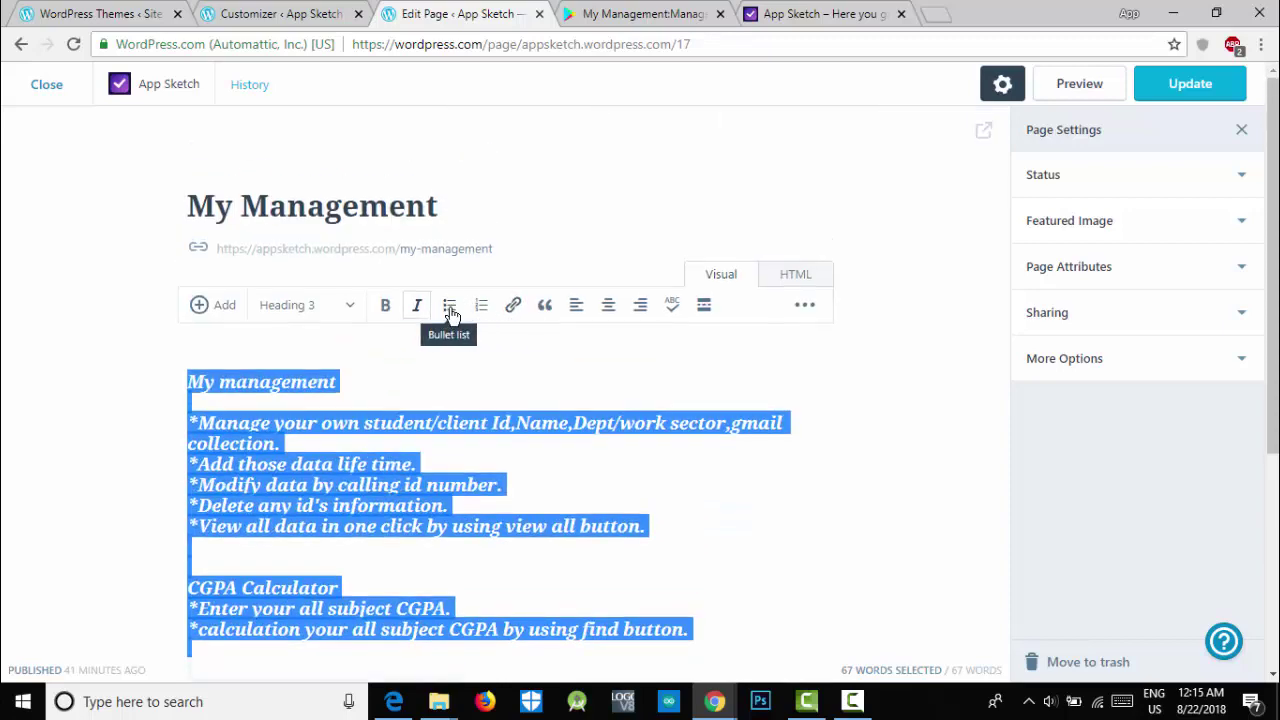
left_click(449, 306)
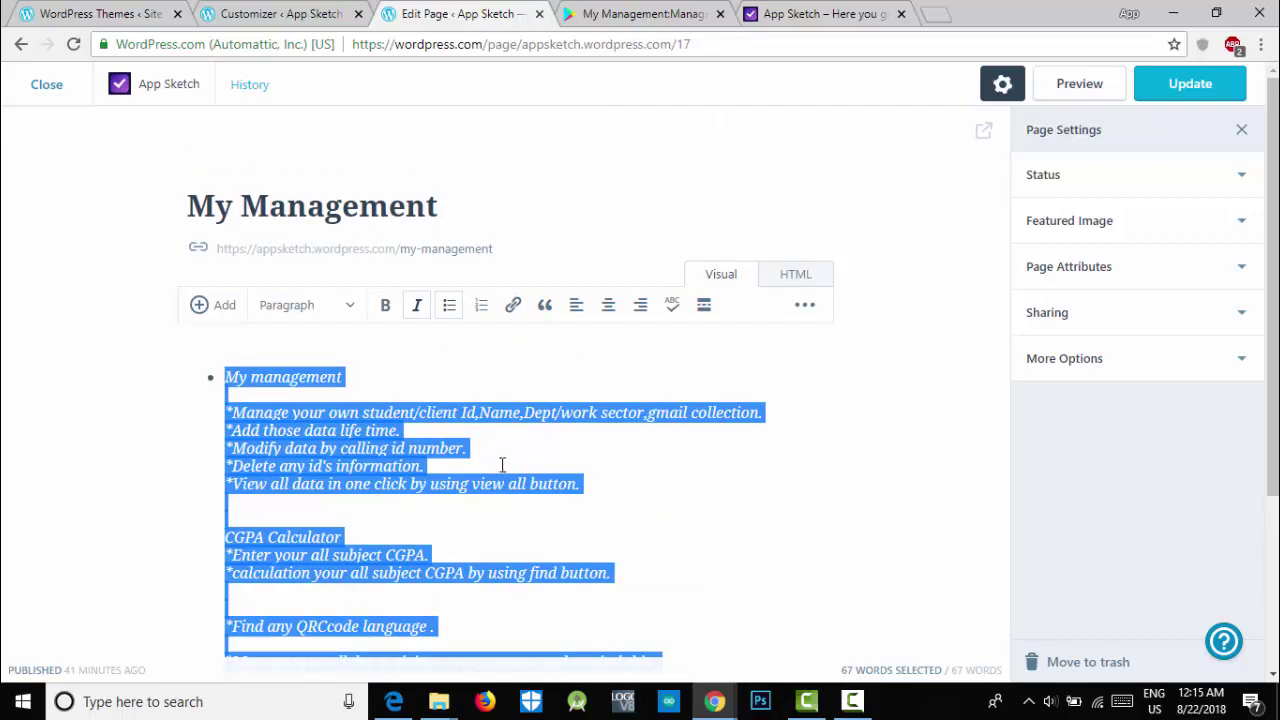
scroll(502, 464, "down", 3)
scroll(500, 466, "up", 3)
left_click(449, 311)
Try center alignment on the bulleted description and align it to the right instead
left_click(608, 312)
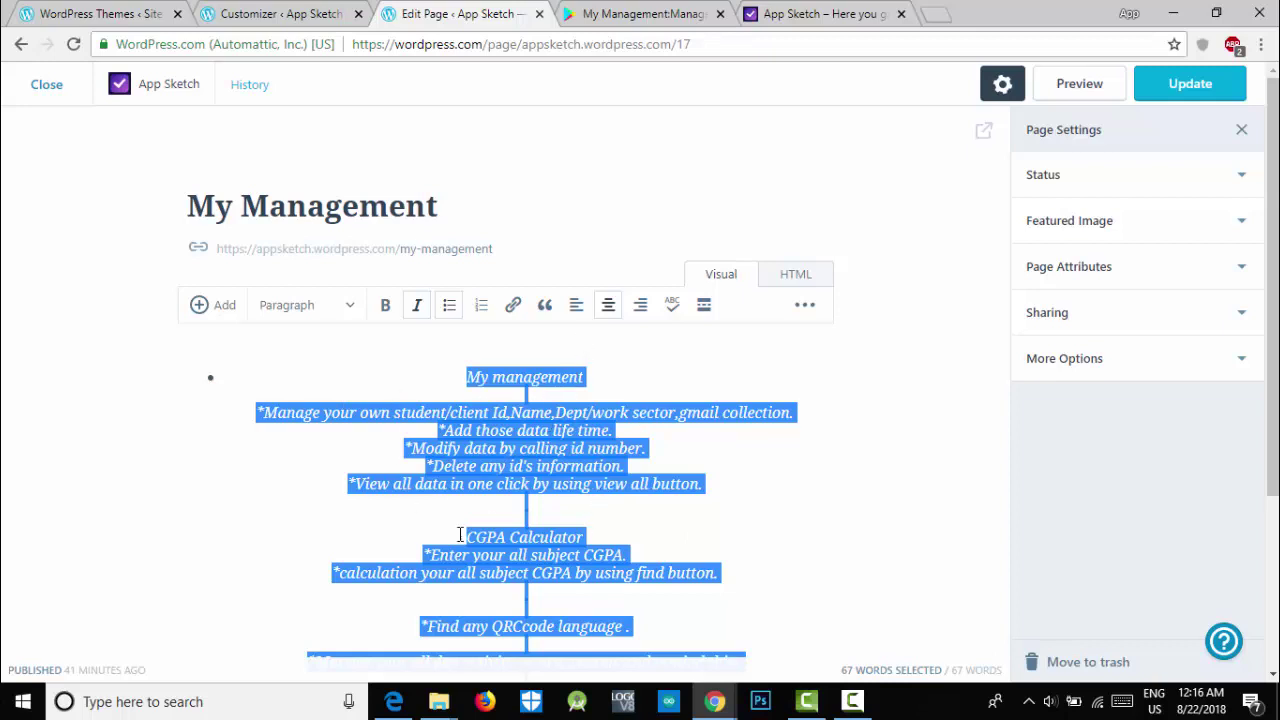
scroll(455, 535, "down", 2)
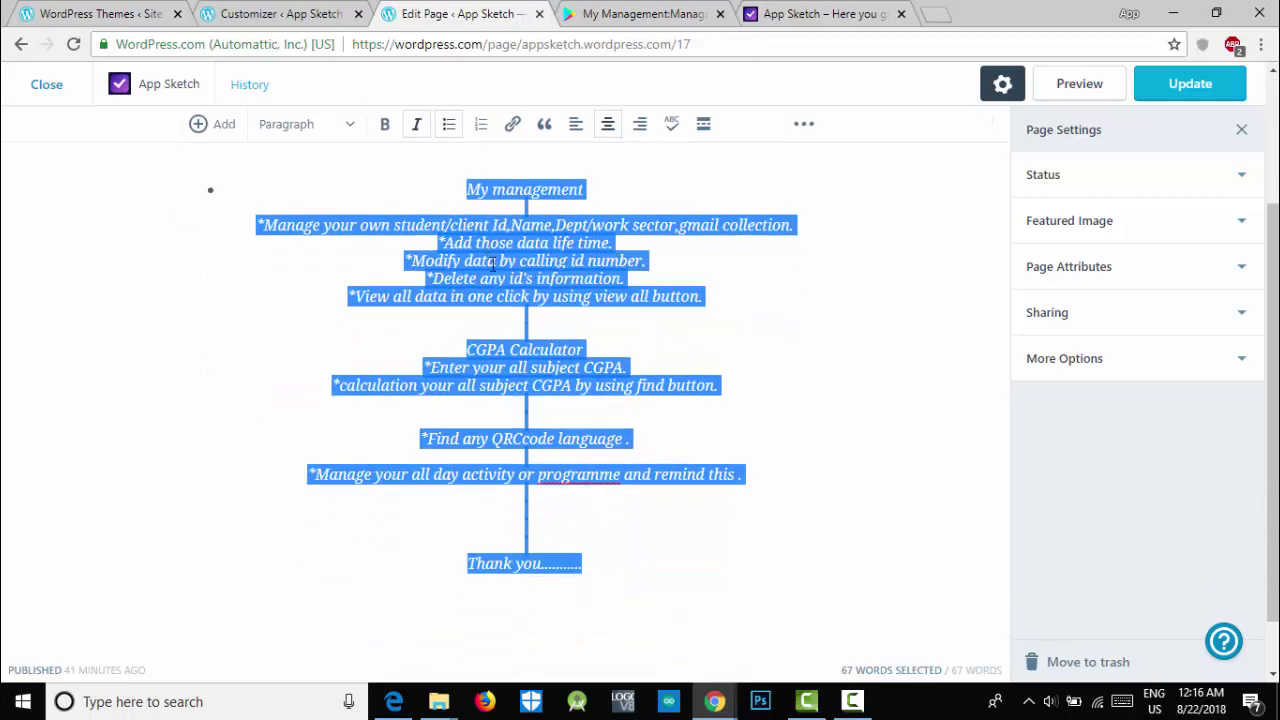
scroll(492, 263, "up", 2)
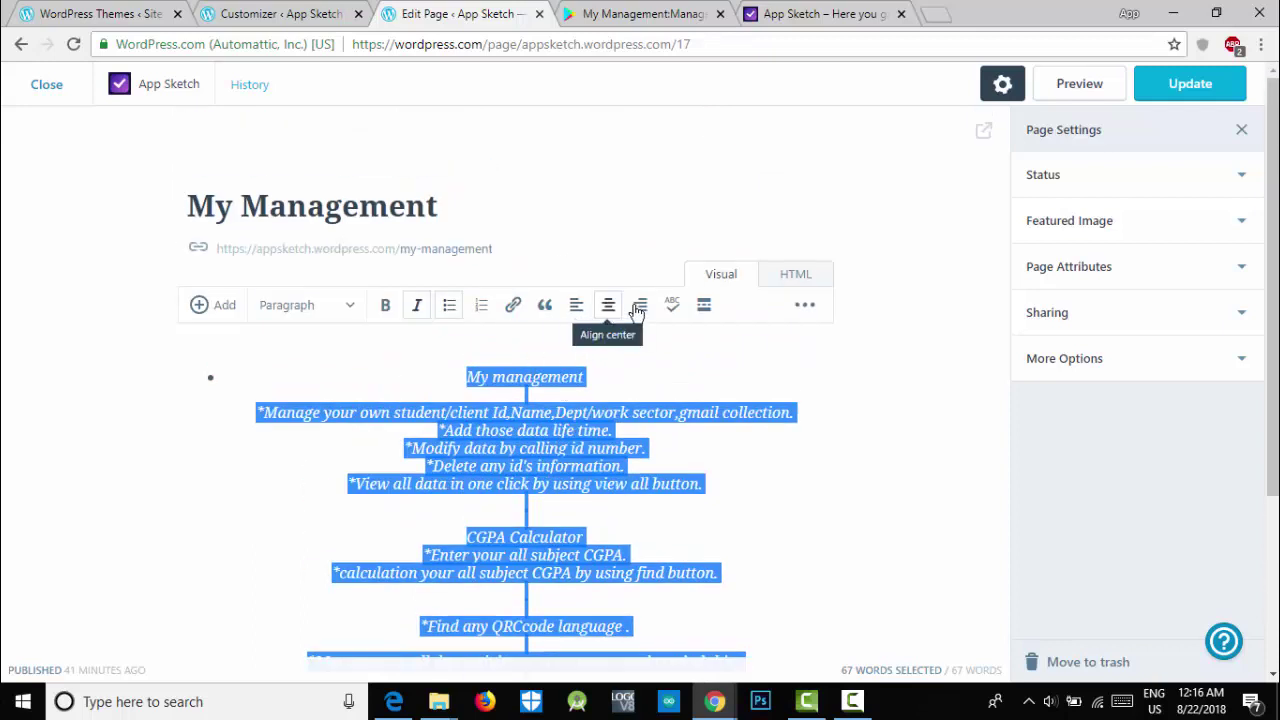
left_click(641, 308)
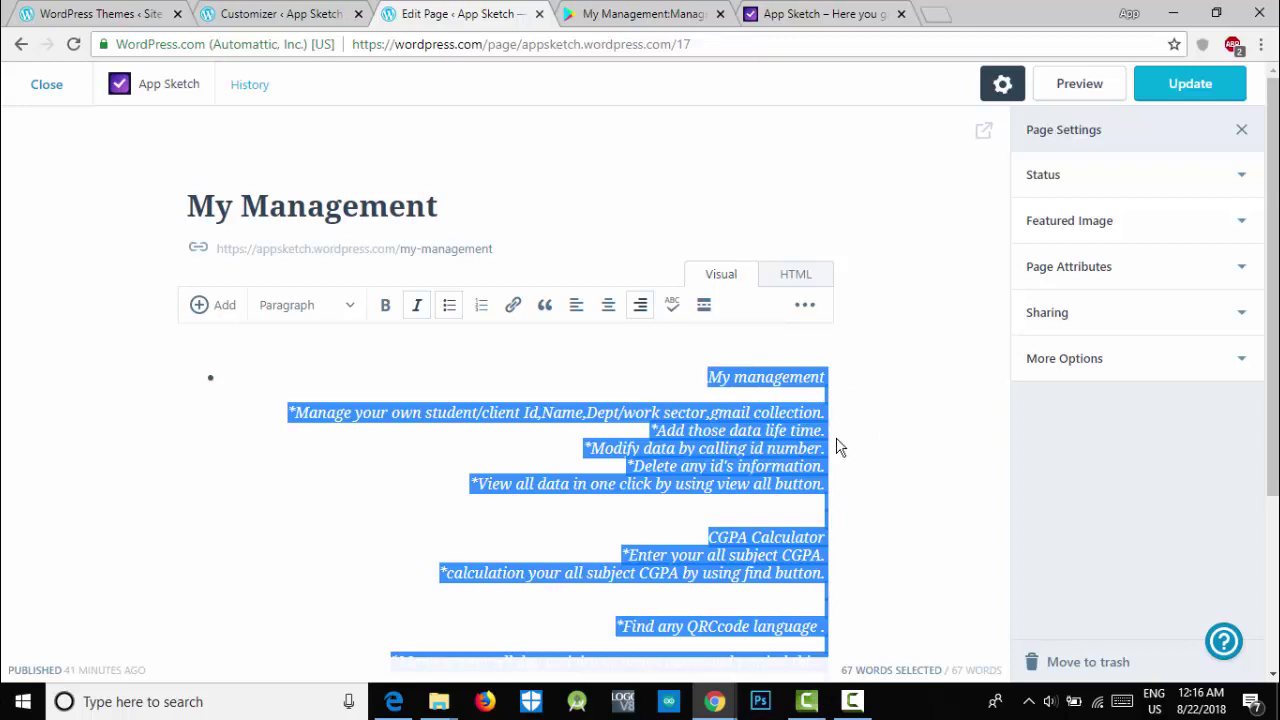
Proofread the description, review the flagged words down to the end, and turn proofreading off again
left_click(672, 306)
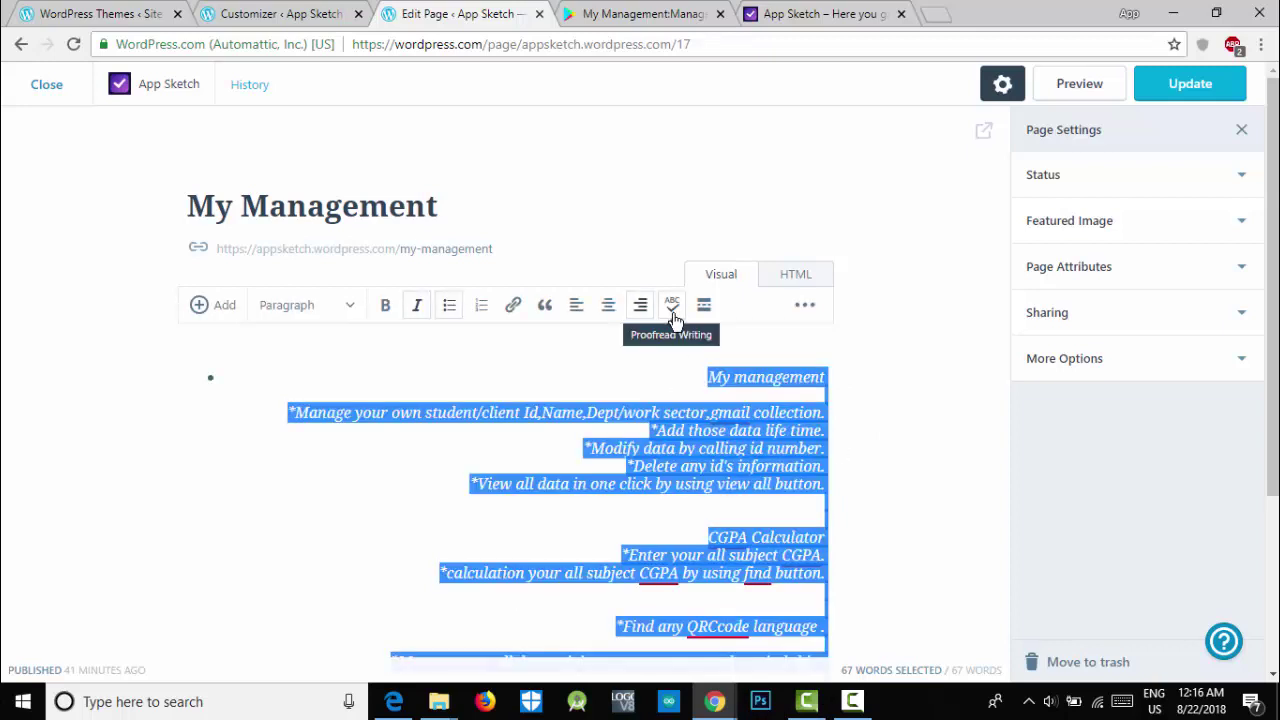
scroll(646, 457, "down", 3)
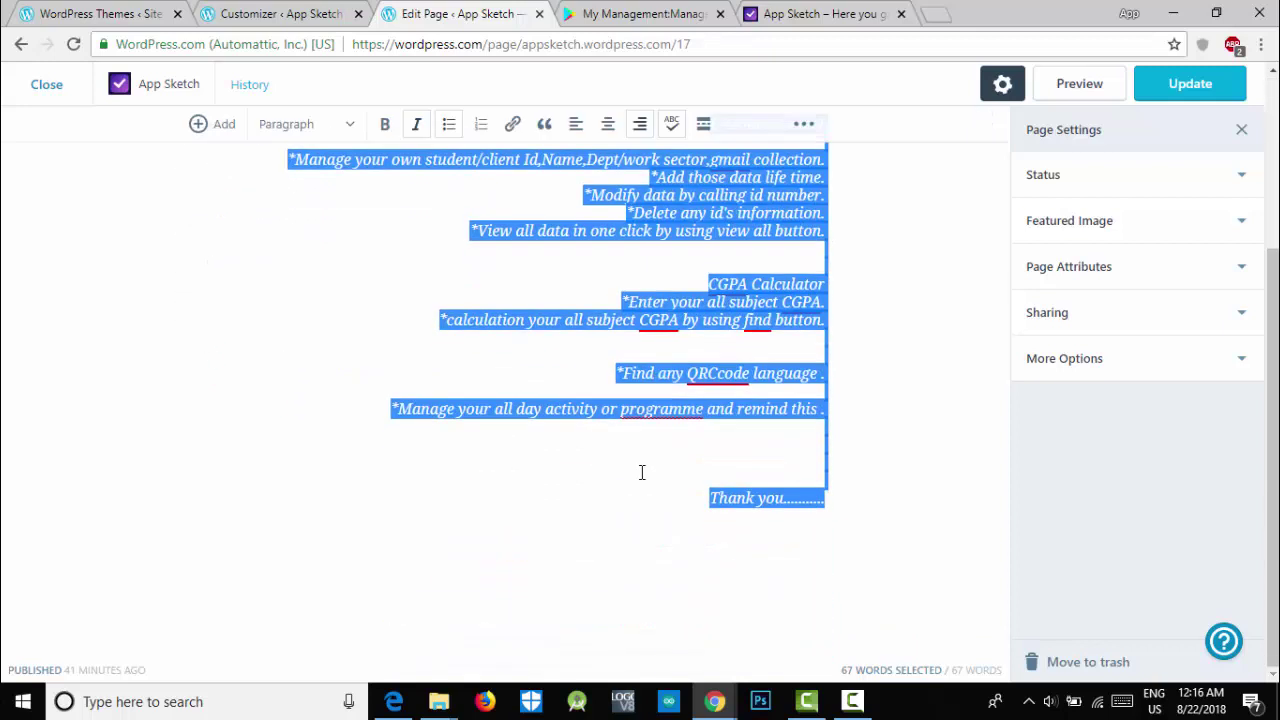
scroll(642, 472, "up", 3)
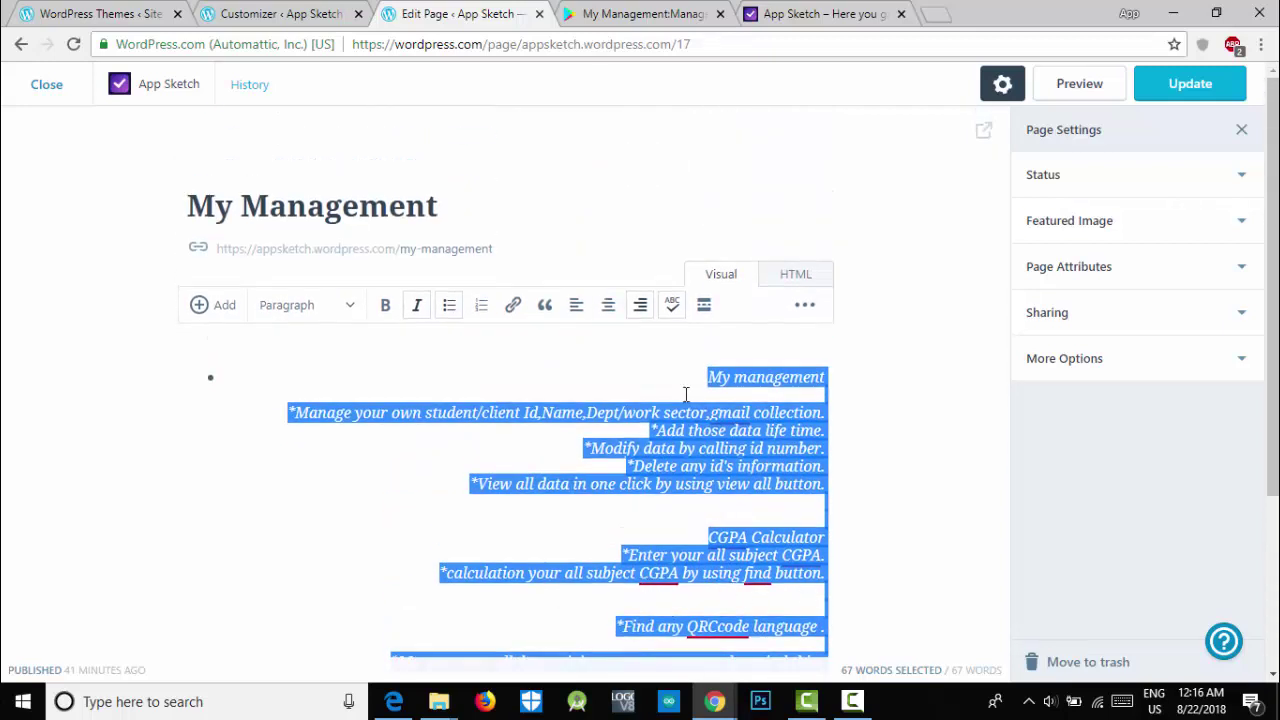
left_click(675, 306)
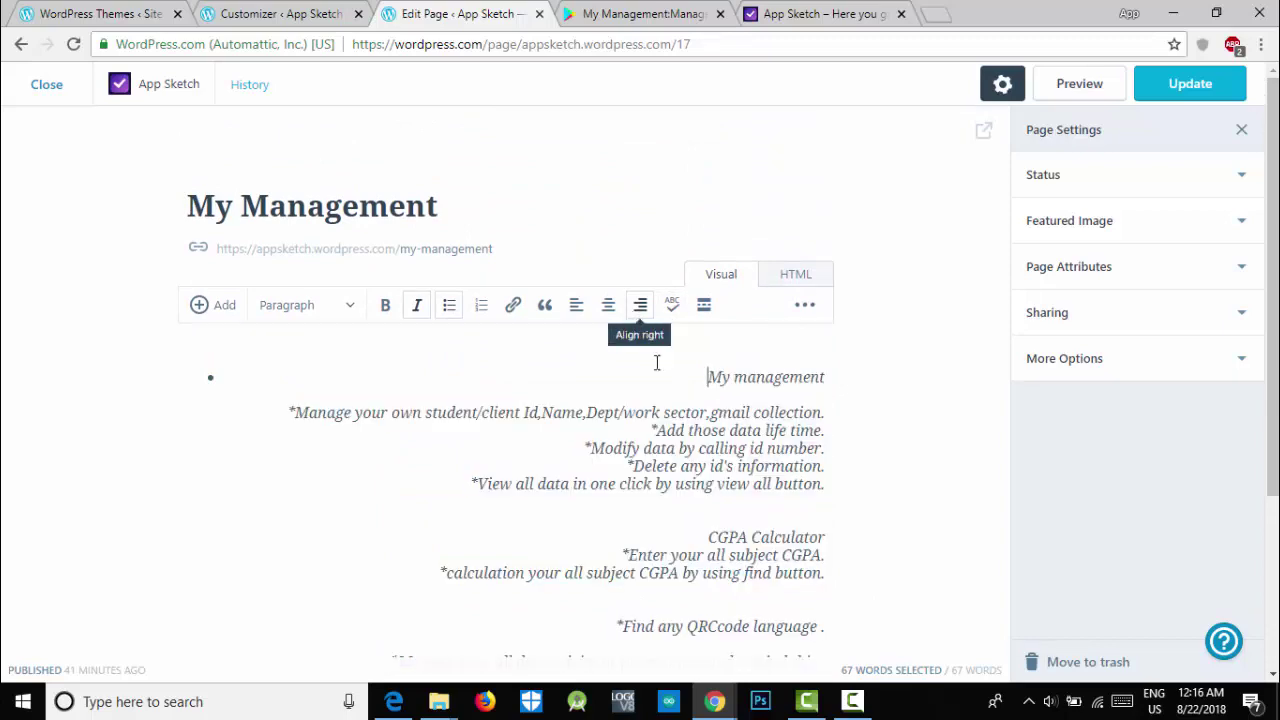
Left-align the whole bulleted description, from "My management" to the closing "Thank you" line
scroll(843, 569, "down", 3)
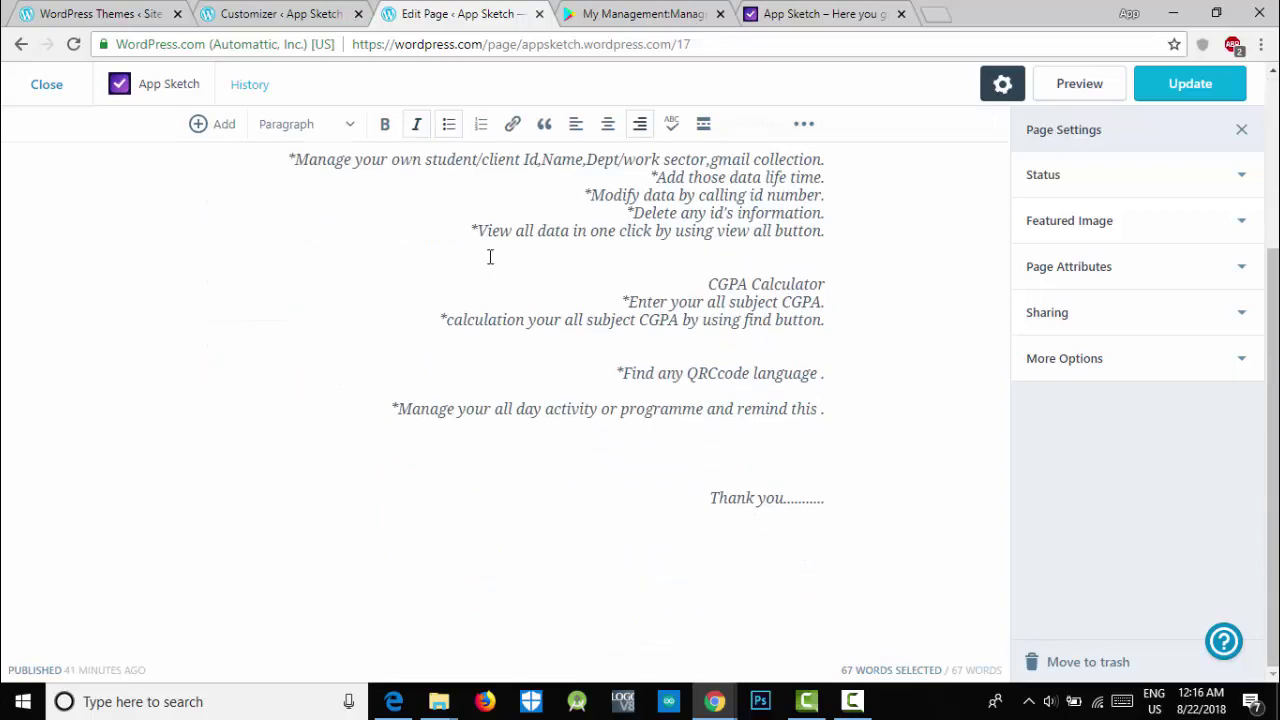
scroll(471, 243, "up", 3)
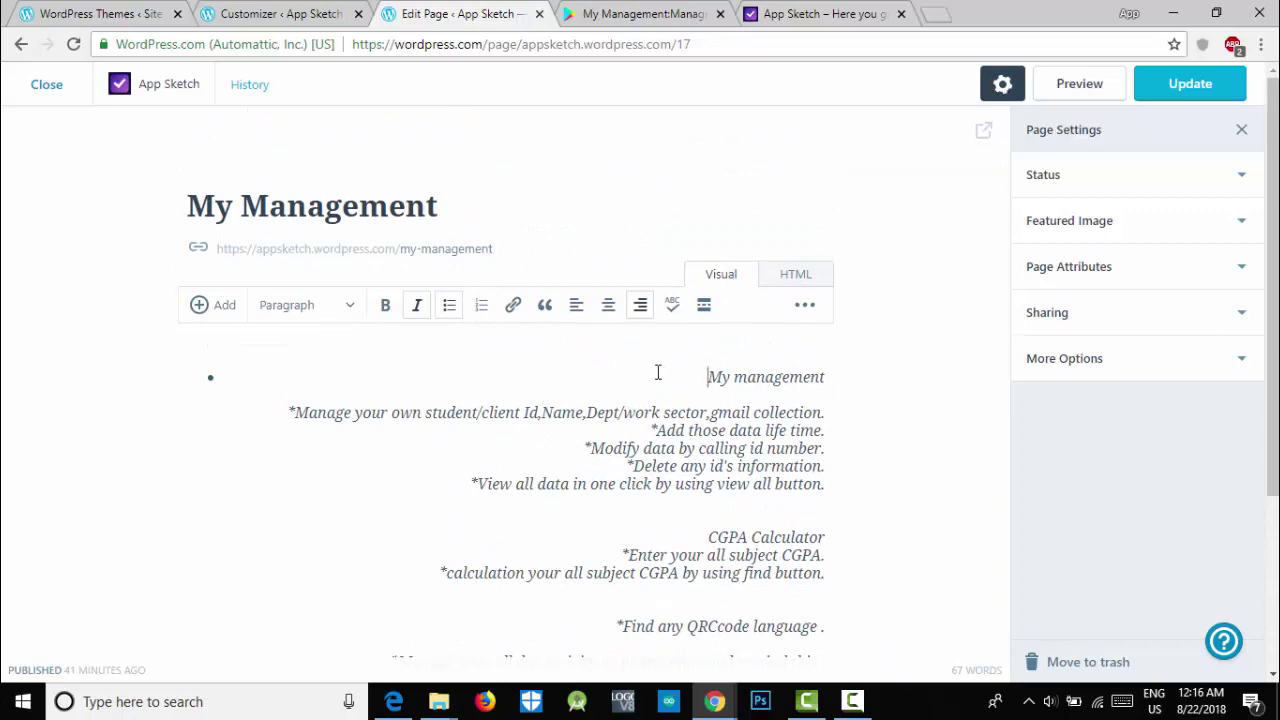
left_click_drag(658, 372, 805, 634)
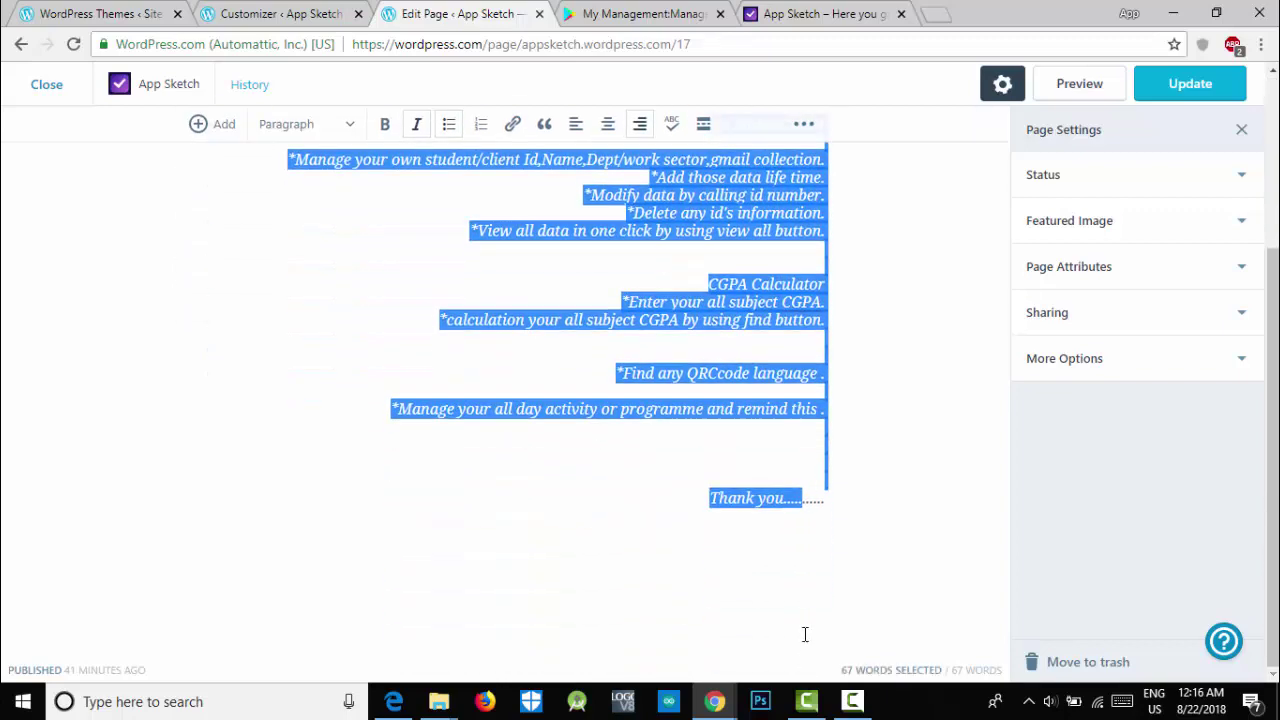
left_click(857, 492)
scroll(720, 450, "up", 3)
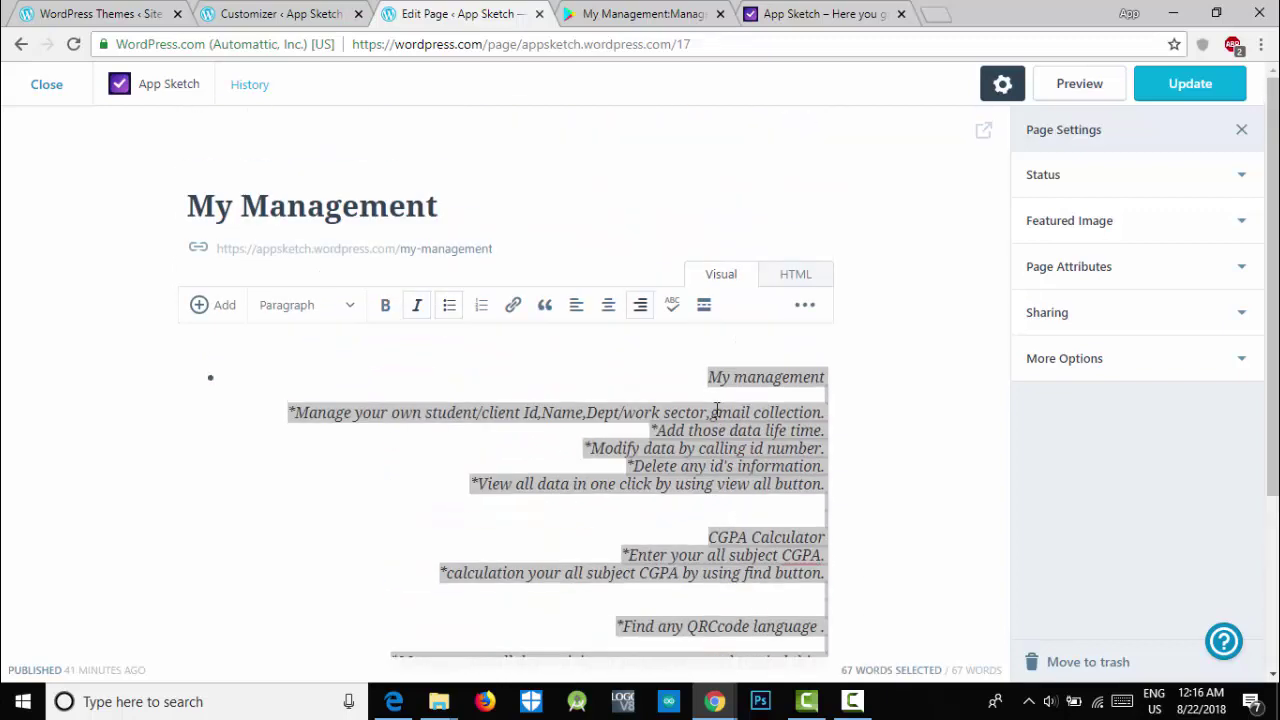
left_click_drag(707, 371, 845, 632)
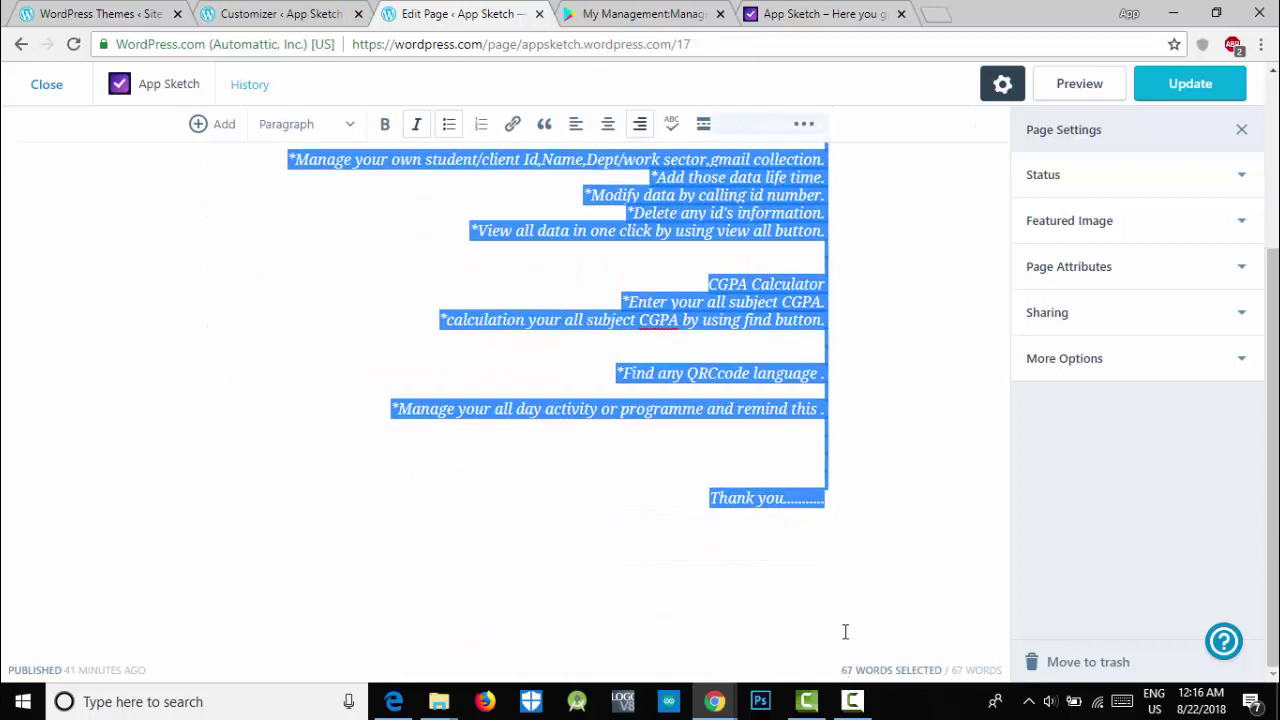
left_click(574, 136)
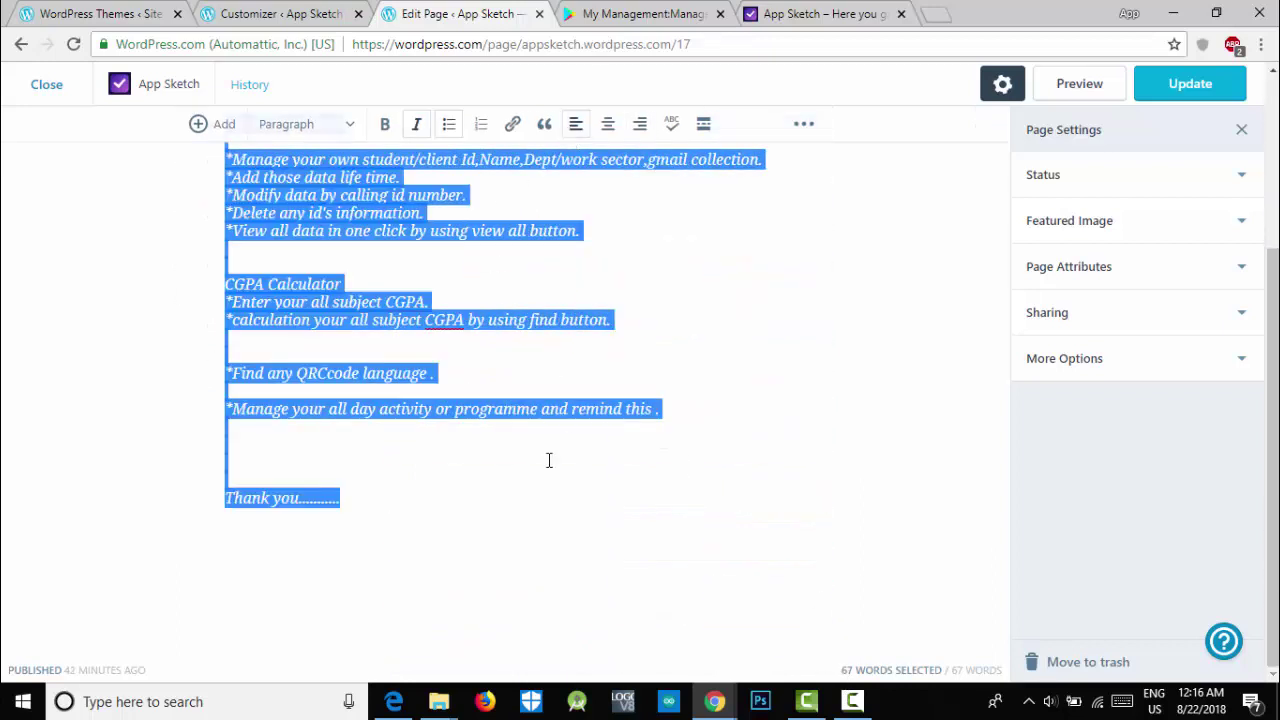
Apply the Heading 4 style to the selected description and check the formatted text
scroll(539, 468, "up", 3)
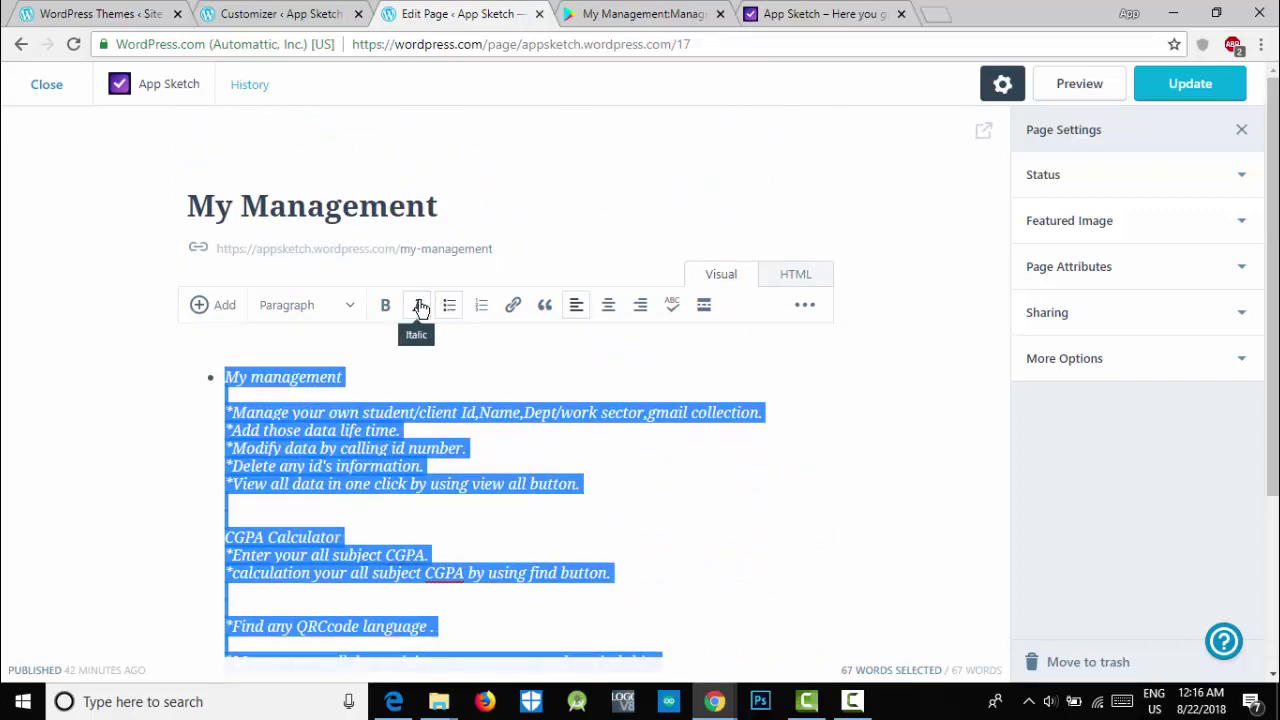
left_click(352, 306)
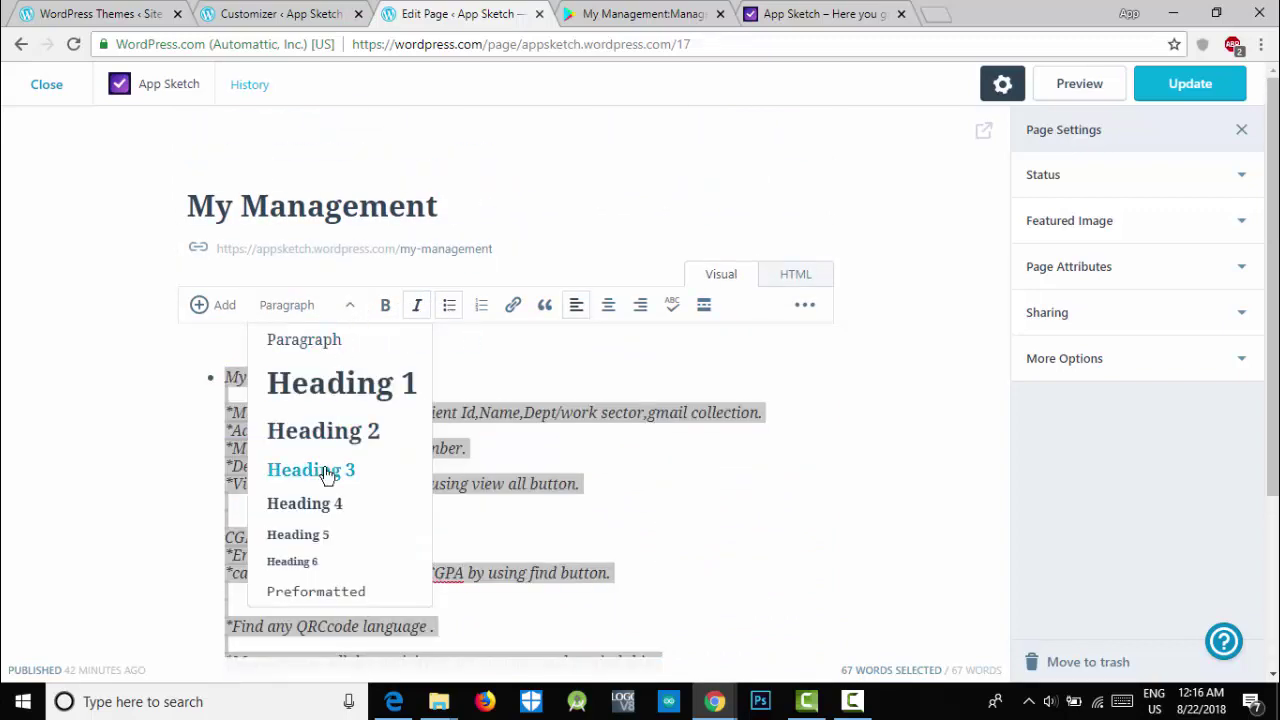
left_click(328, 505)
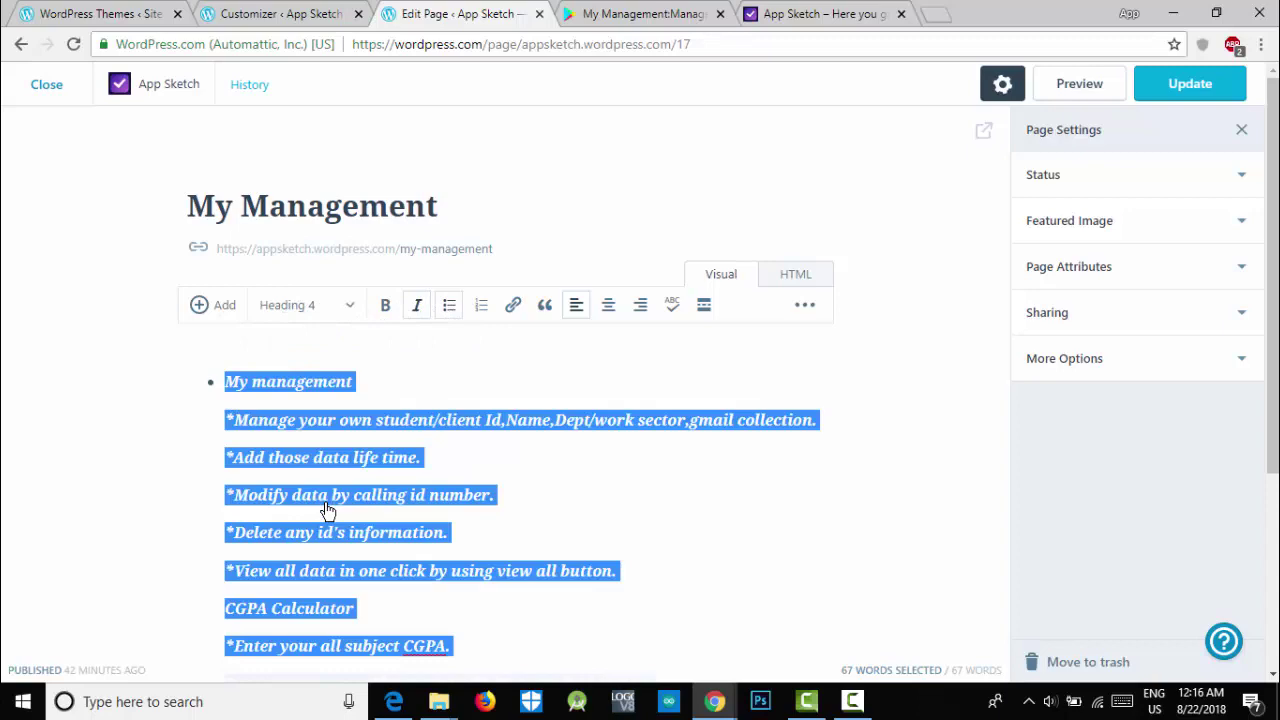
left_click(552, 520)
scroll(552, 520, "down", 3)
scroll(552, 522, "up", 3)
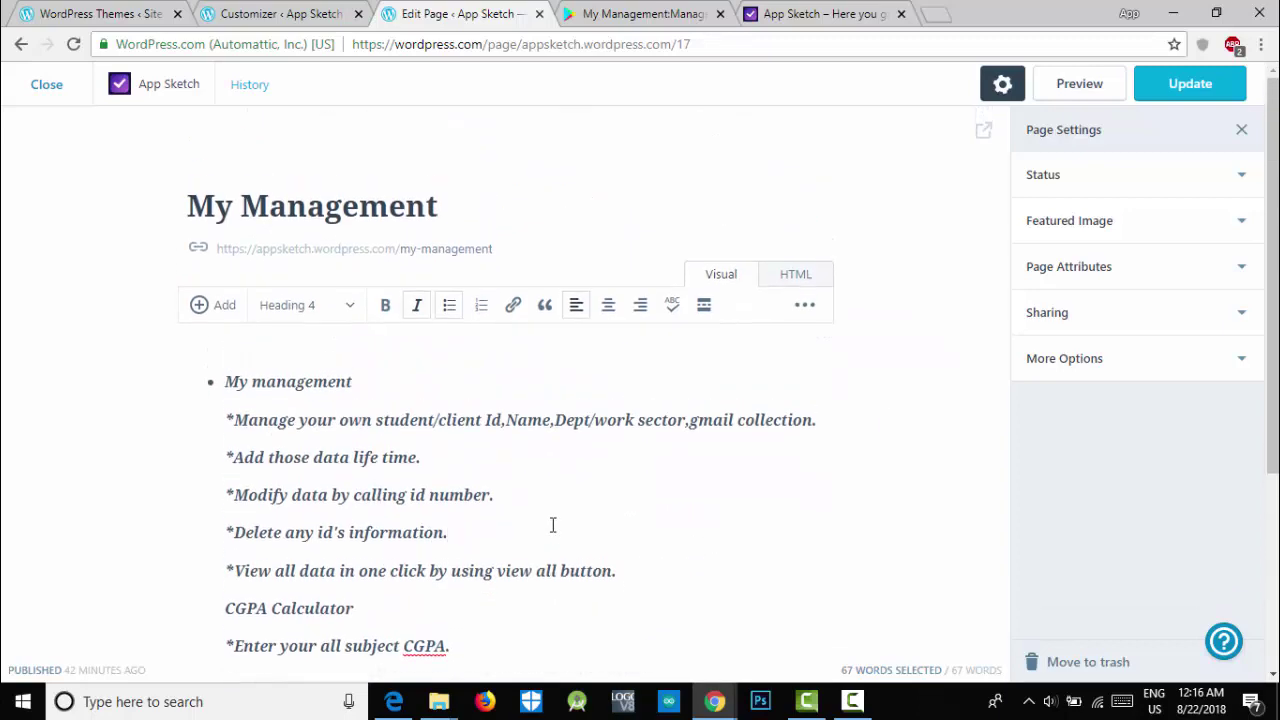
scroll(531, 523, "down", 2)
scroll(543, 523, "up", 2)
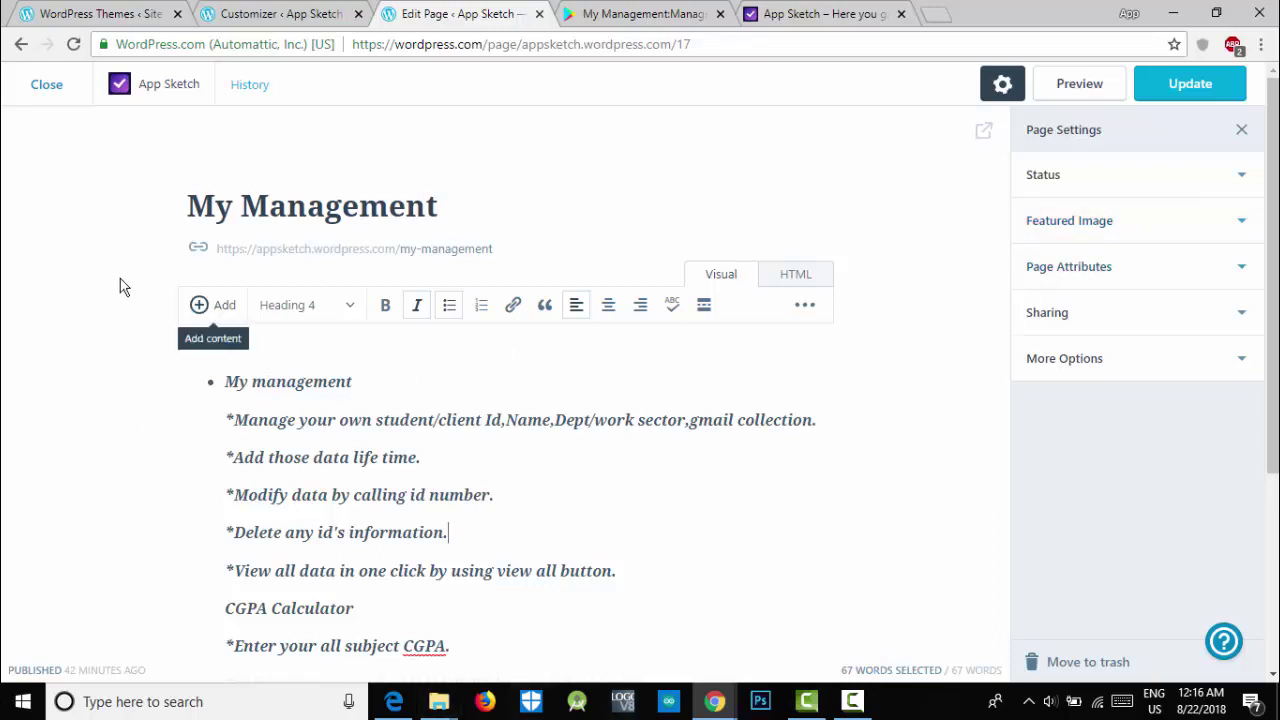
Upload skitude_app.jpg from the studytime folder to the page's media library
left_click(201, 309)
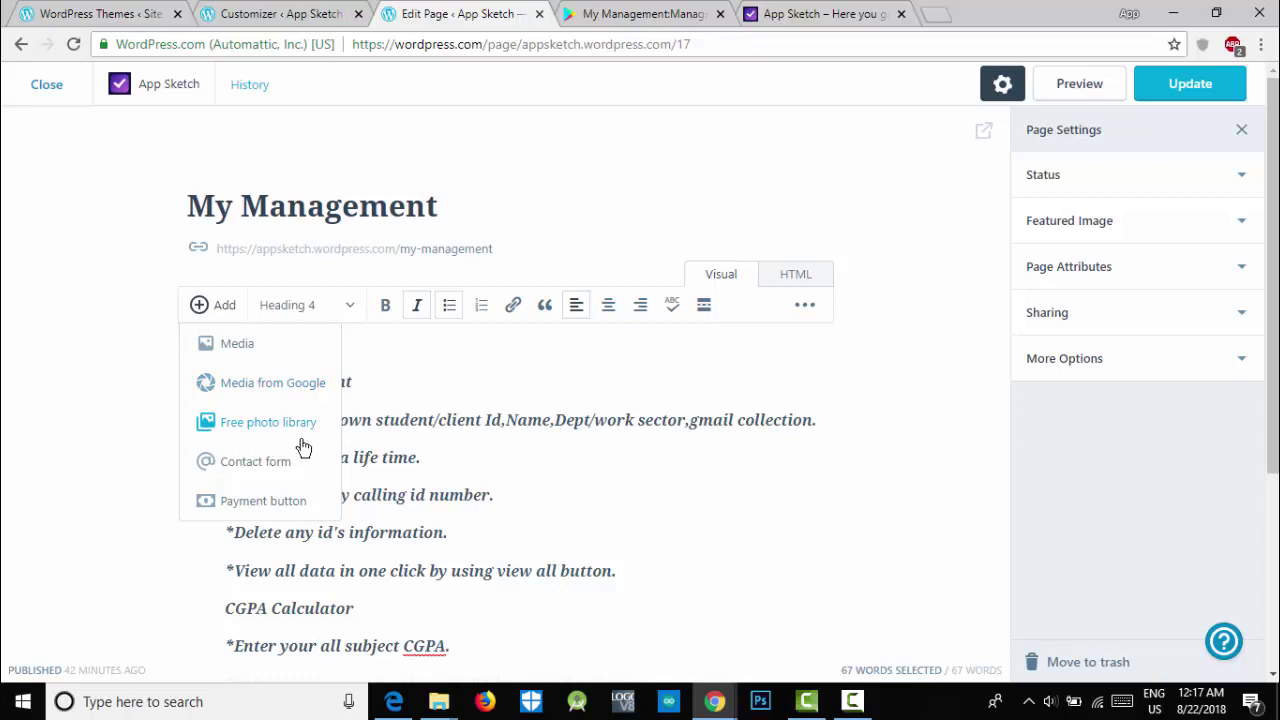
left_click(238, 344)
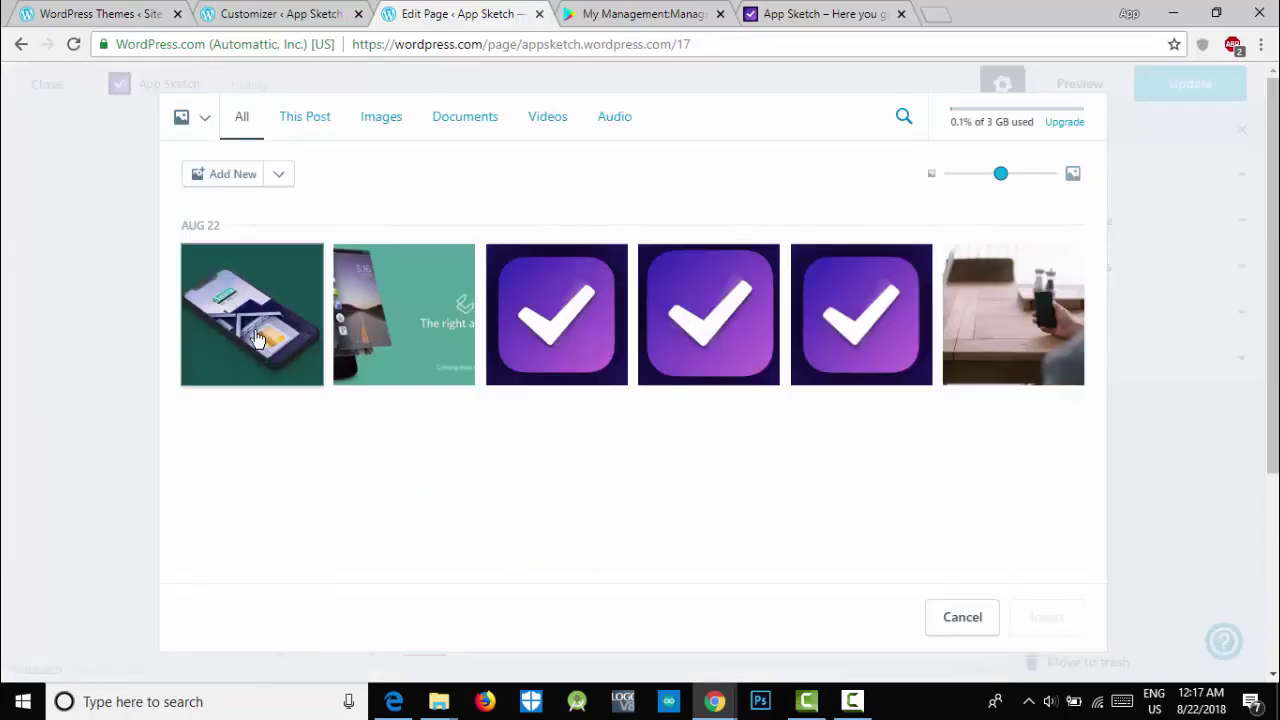
left_click(232, 175)
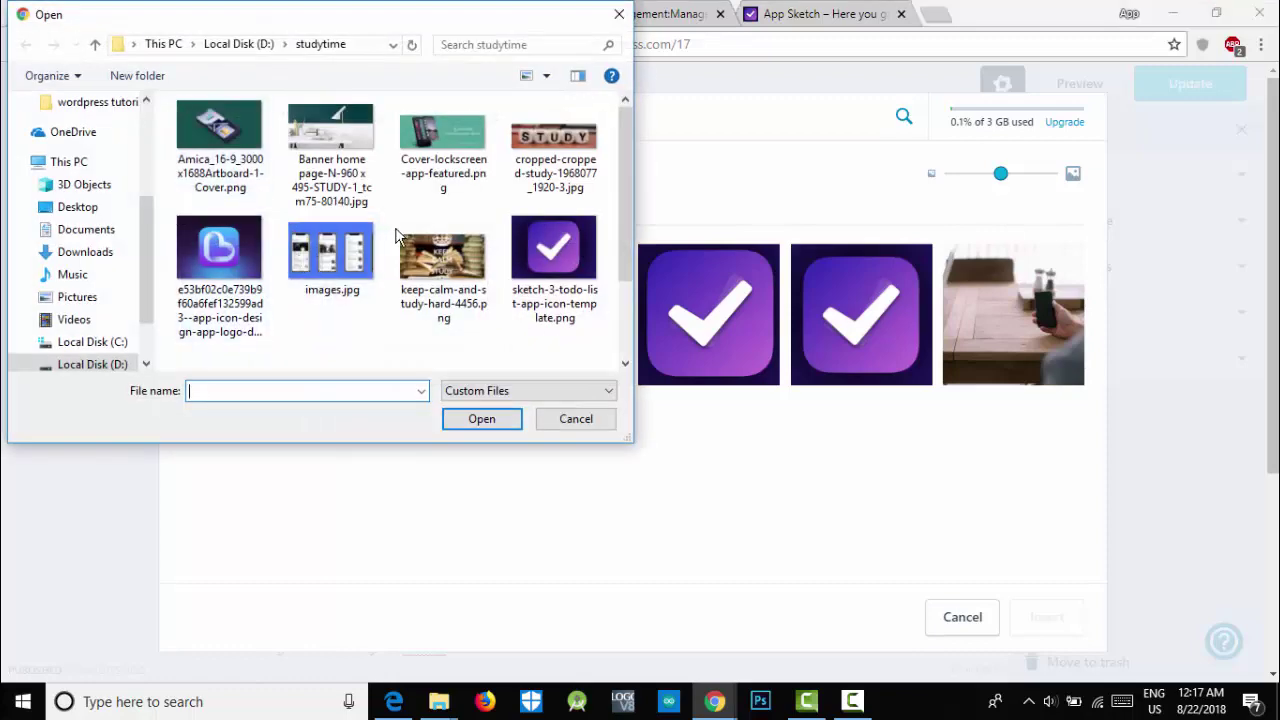
scroll(408, 237, "down", 2)
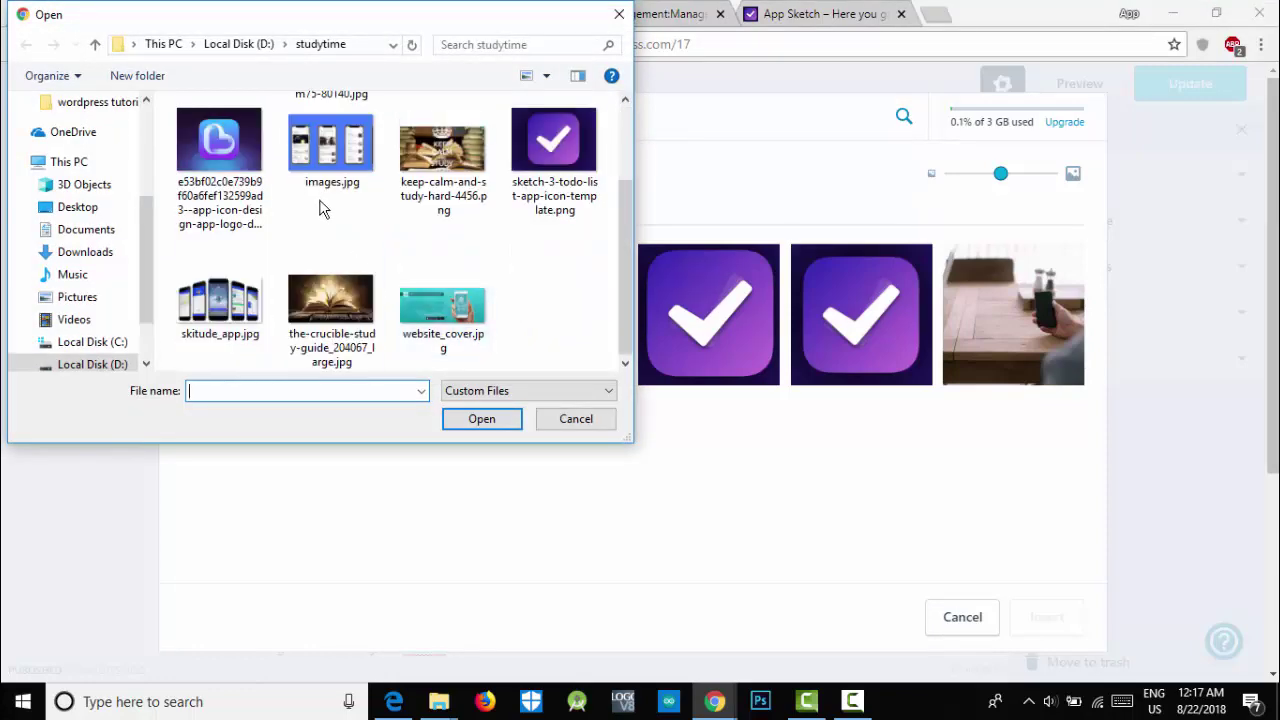
left_click(351, 146)
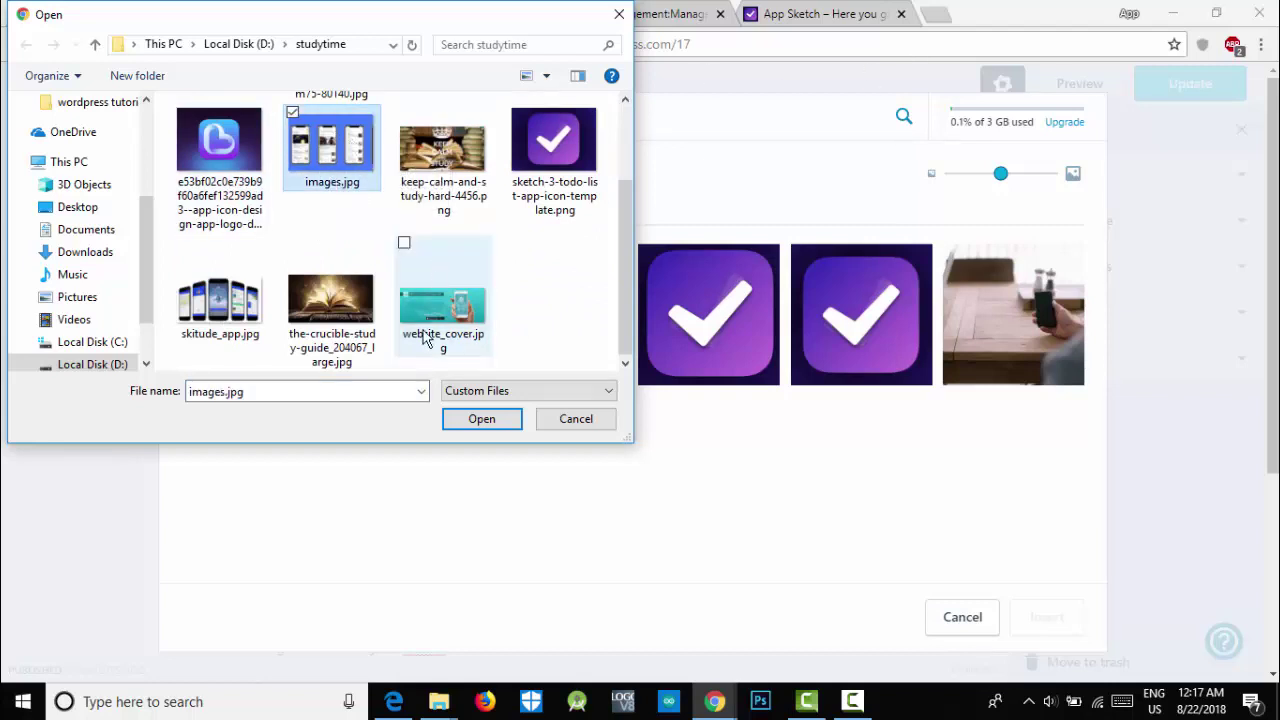
left_click(217, 305)
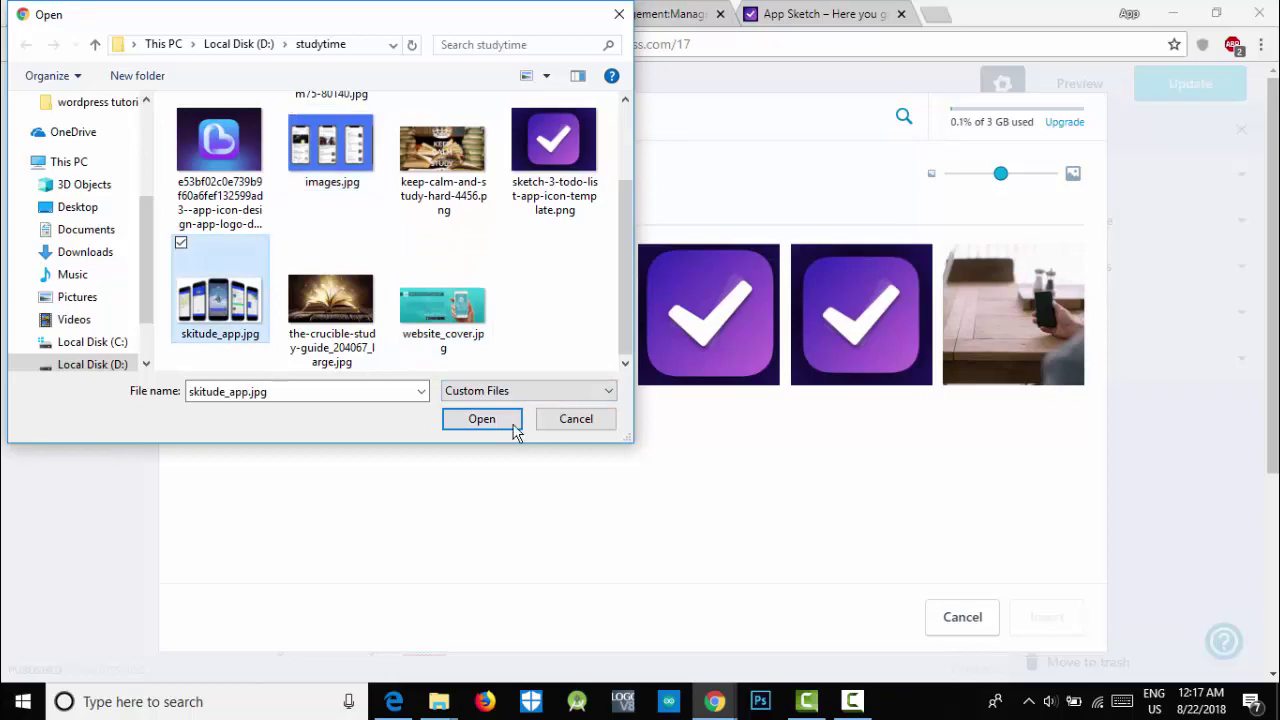
left_click(483, 424)
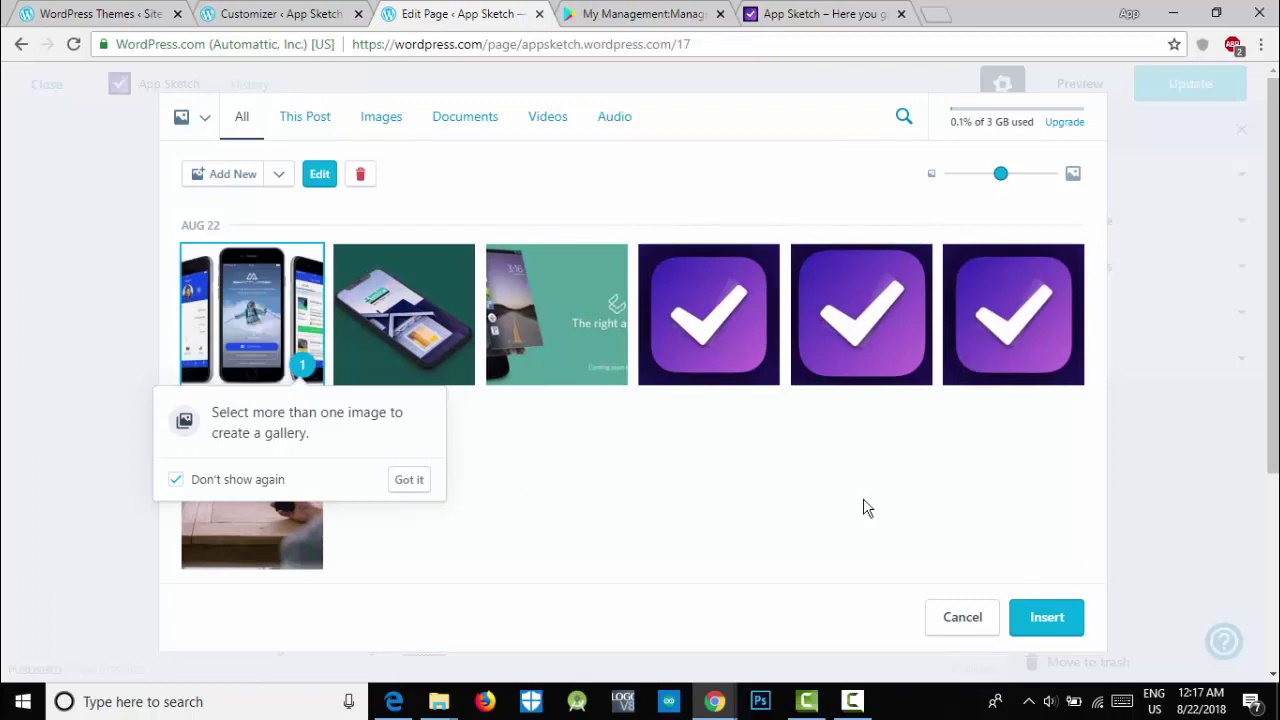
Review the uploaded skitude_app image's details and close the media library without inserting it
left_click(319, 175)
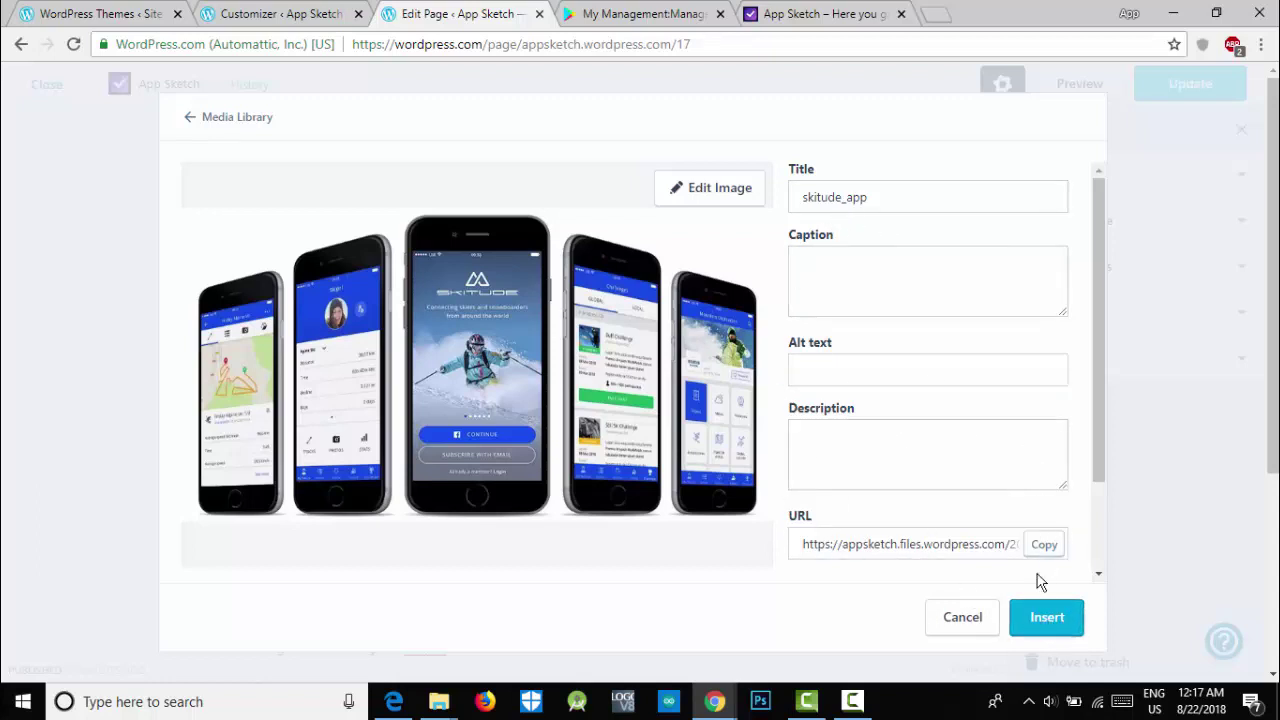
left_click(961, 620)
left_click(961, 620)
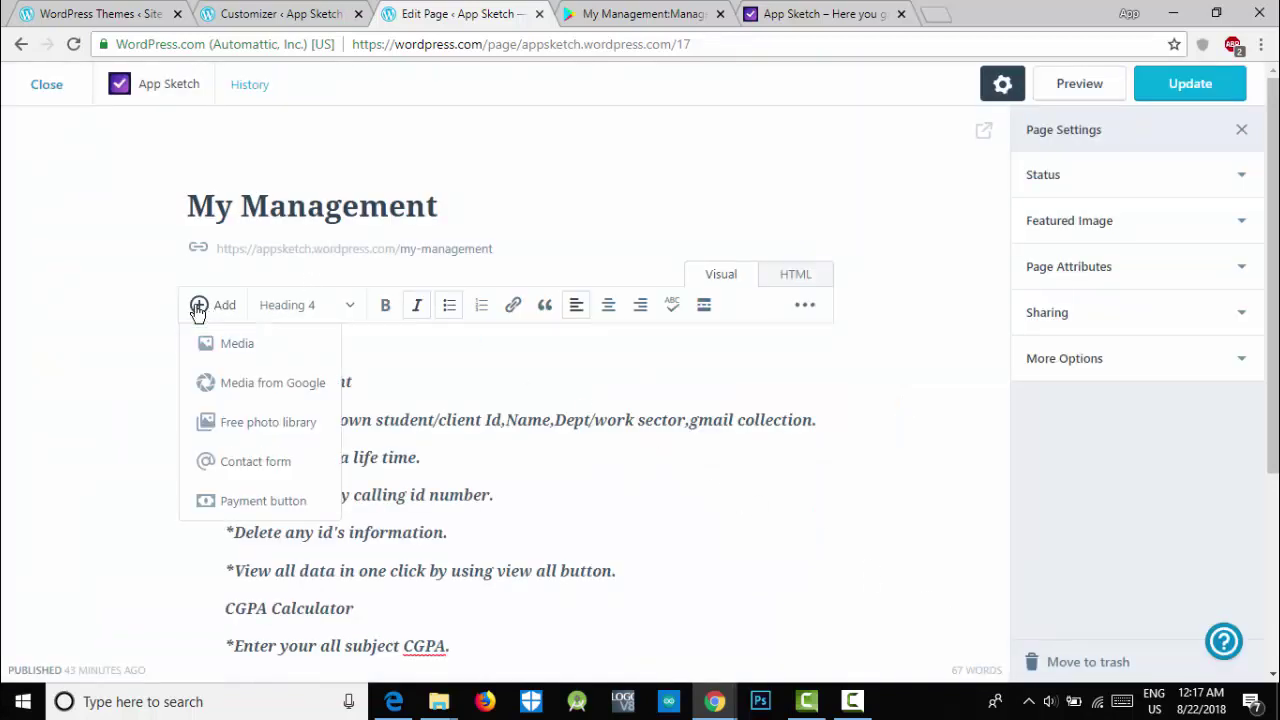
Insert the skitude_app image from the media library after the "*Delete any id's information." line
left_click(228, 346)
left_click(214, 310)
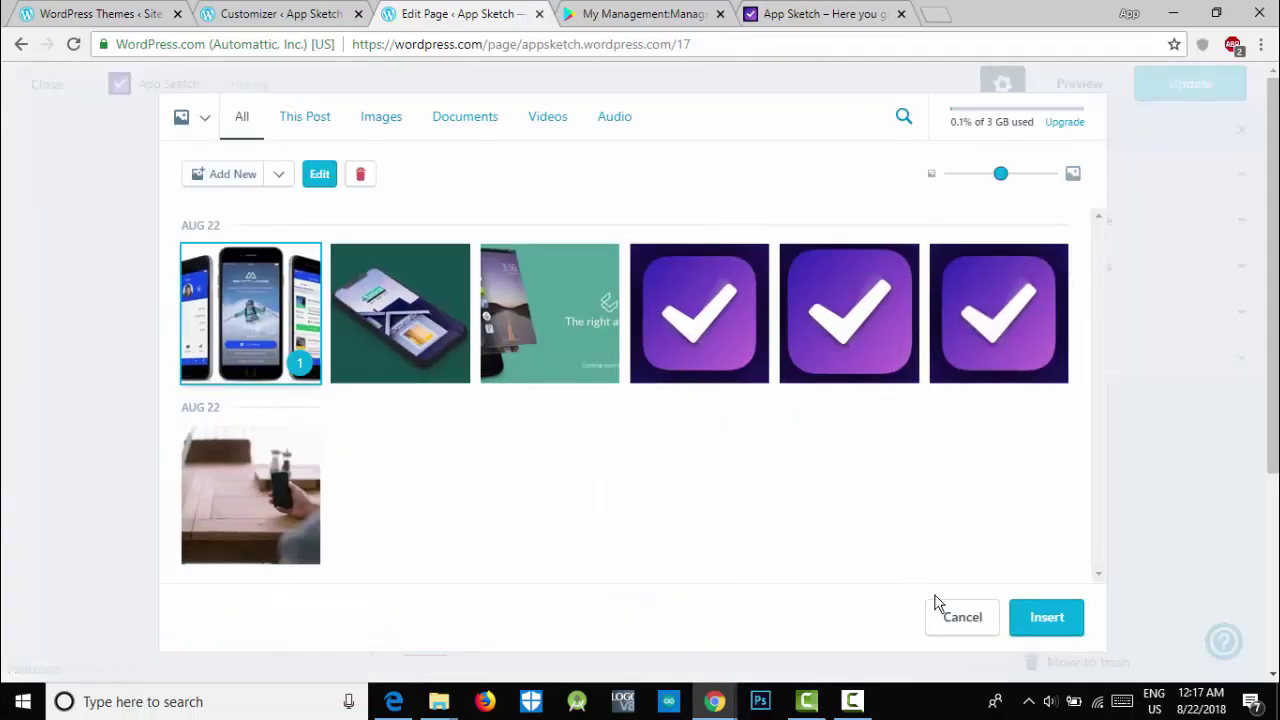
left_click(1046, 630)
scroll(818, 448, "down", 5)
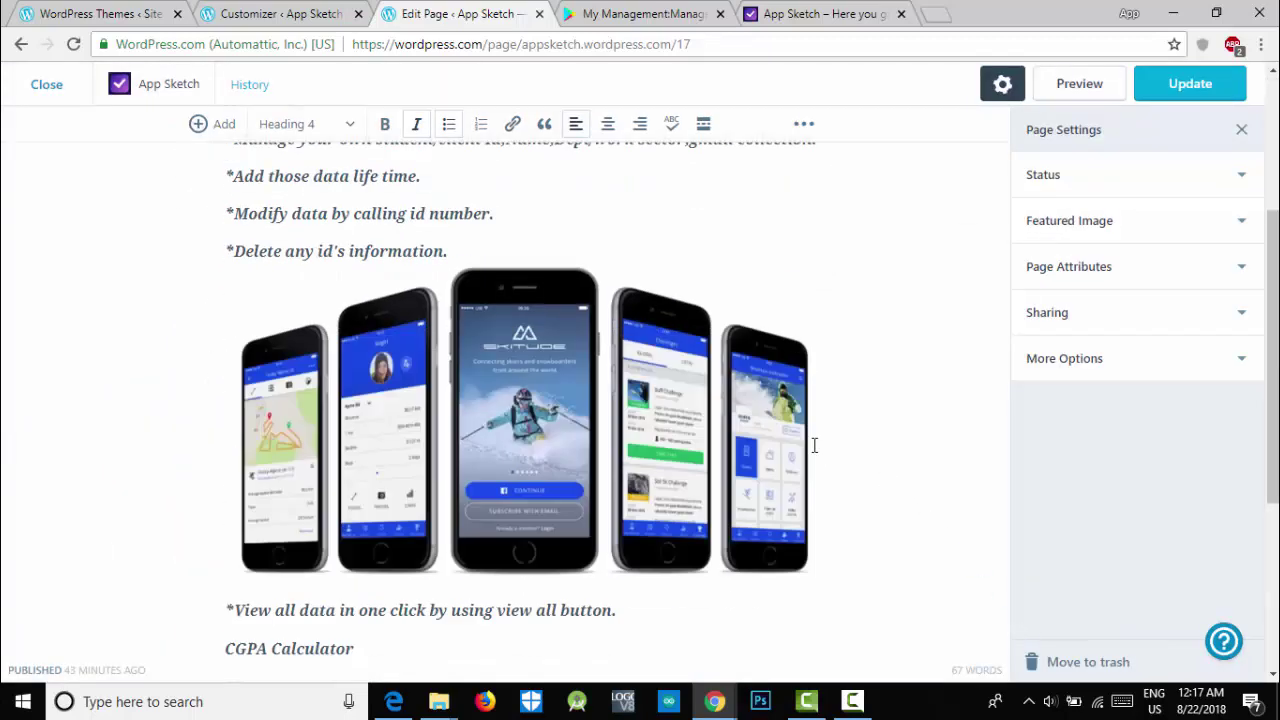
scroll(723, 443, "up", 3)
scroll(600, 480, "down", 1)
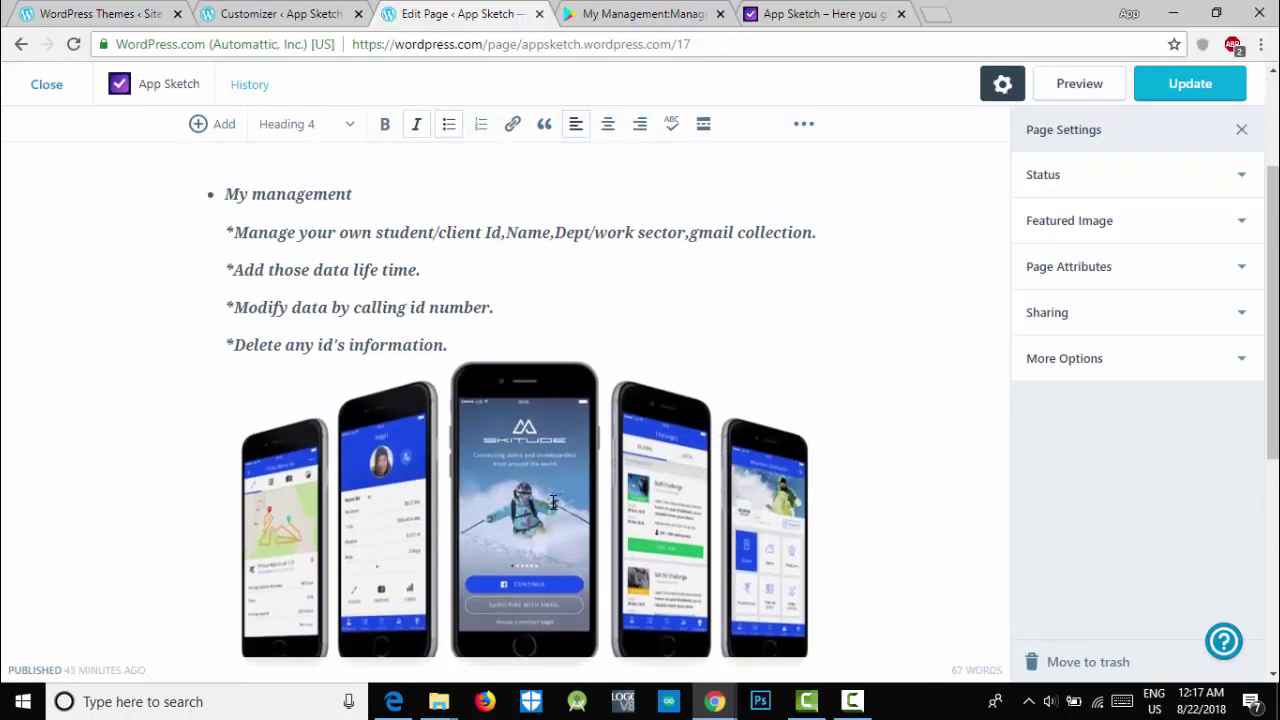
Try to move the inserted phone image up toward the start of the description
left_click(580, 502)
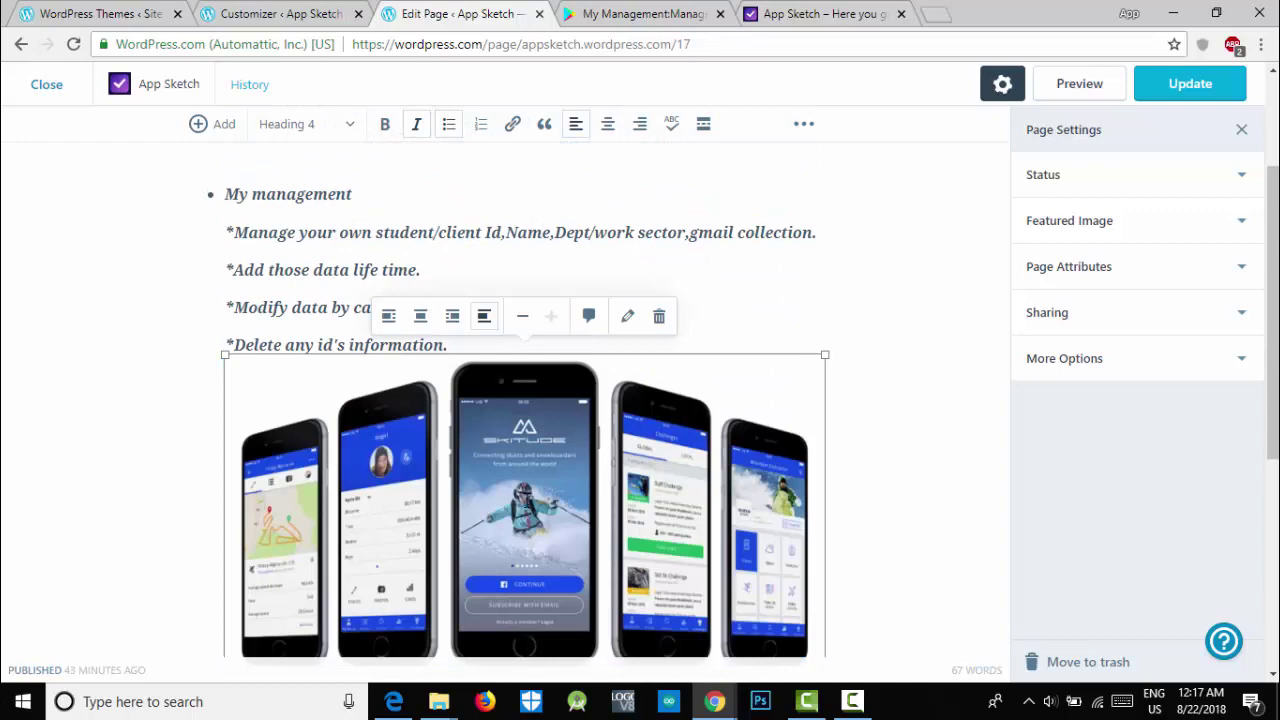
left_click_drag(580, 502, 509, 323)
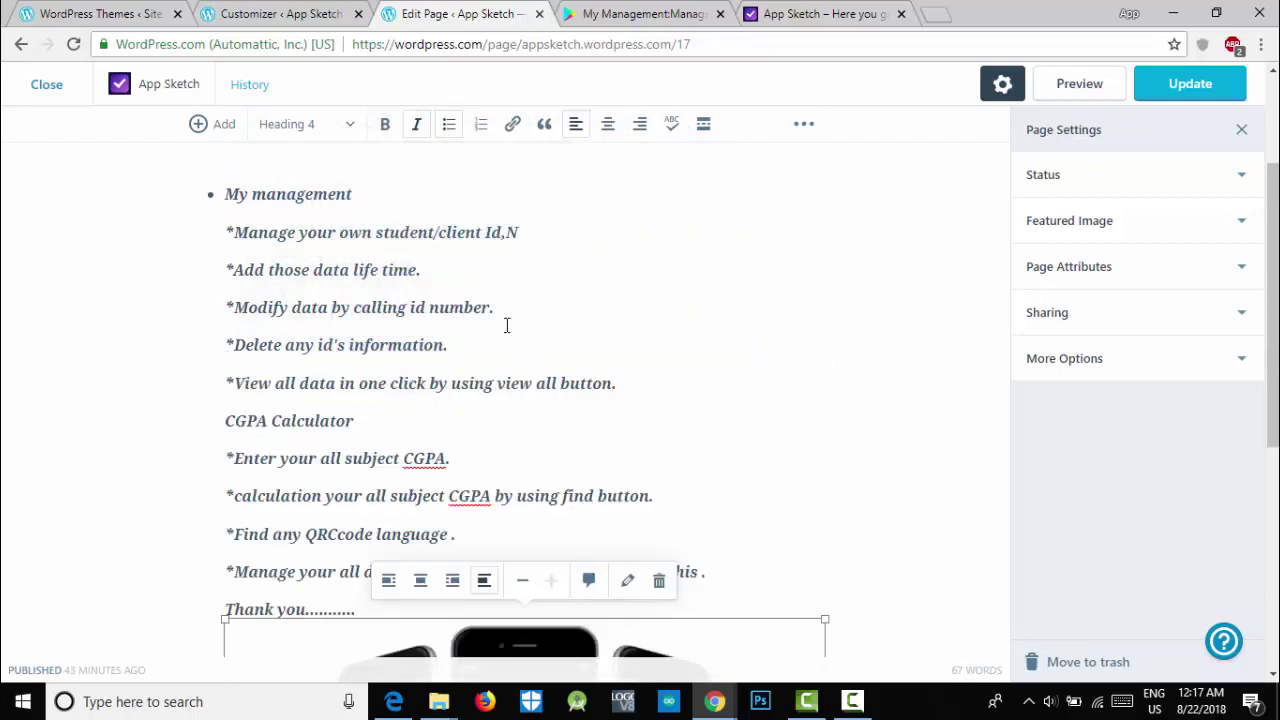
Remove the bullet from the description and add two blank lines above "My management"
scroll(549, 381, "up", 3)
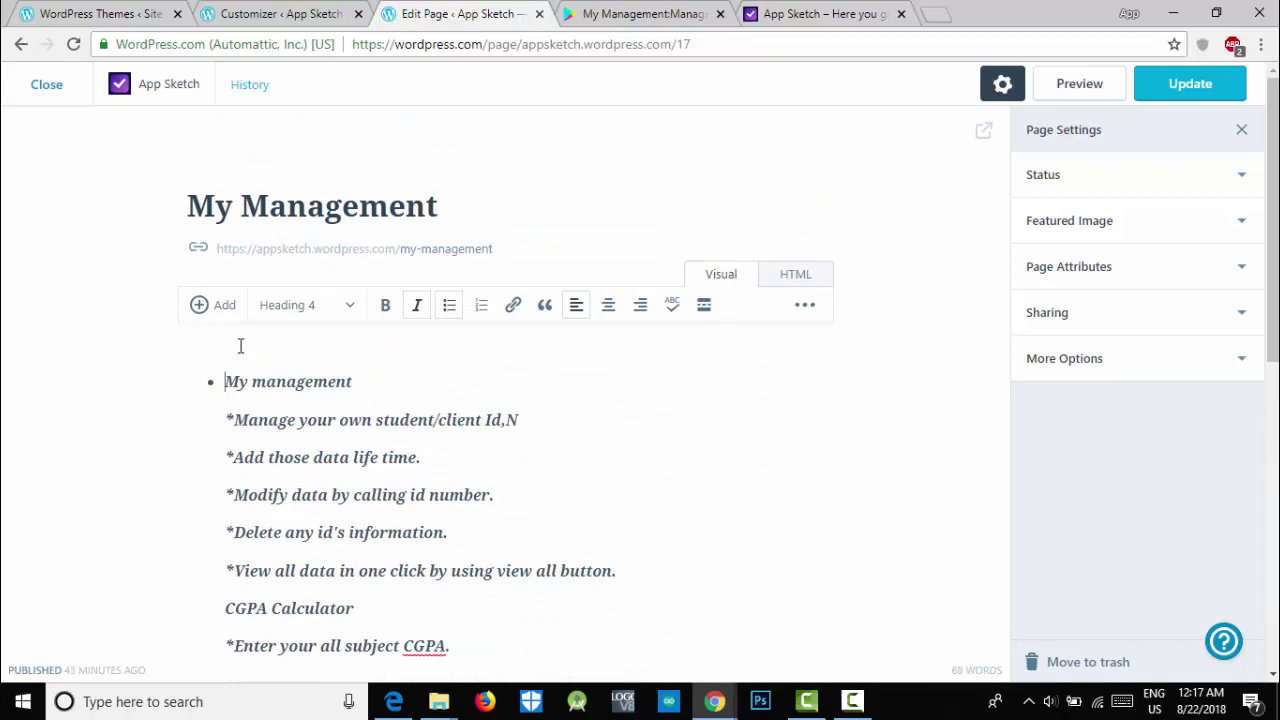
key("BackSpace")
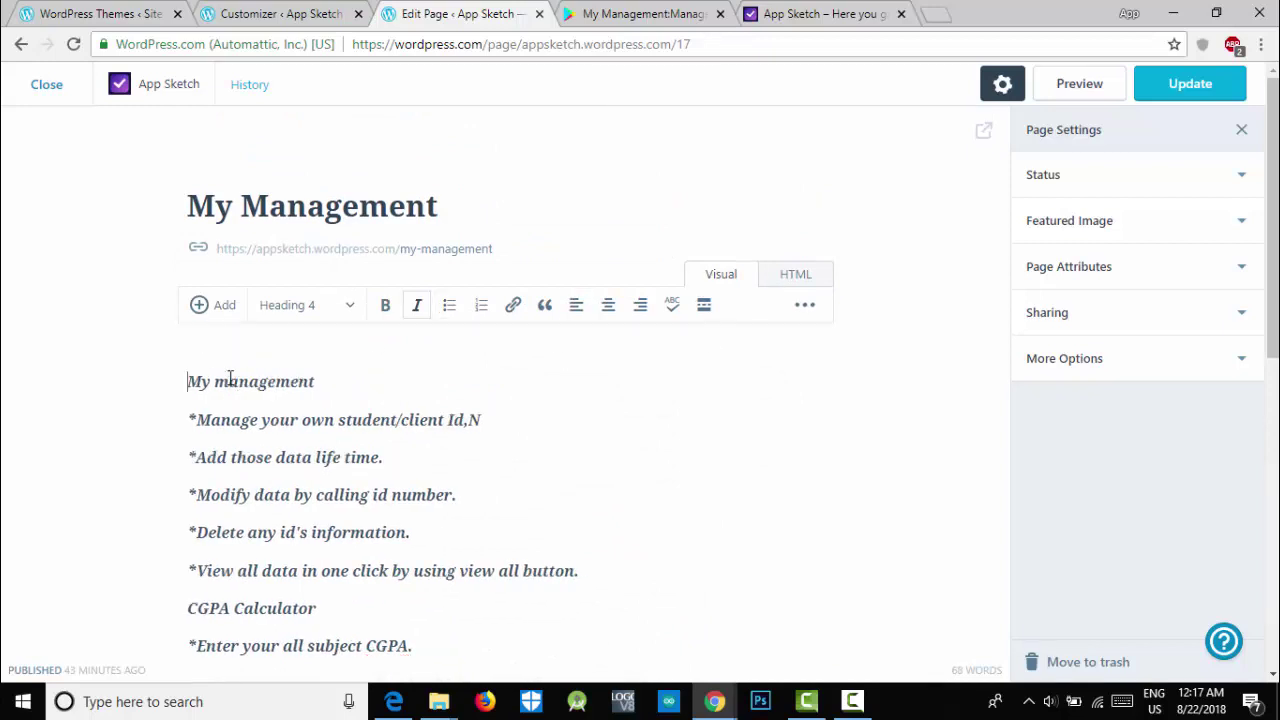
key("Return")
key("Return")
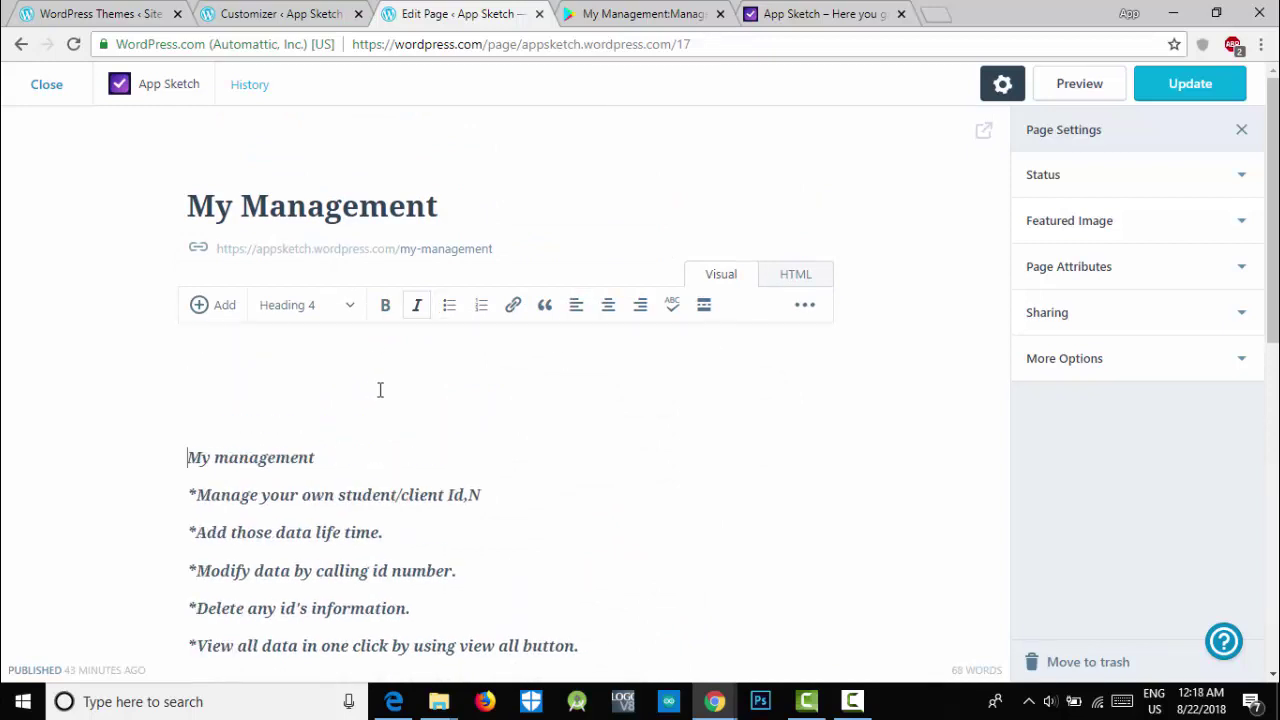
left_click(212, 352)
Move the phone image from below the "Thank you" line to the blank space above "My management"
scroll(248, 452, "down", 10)
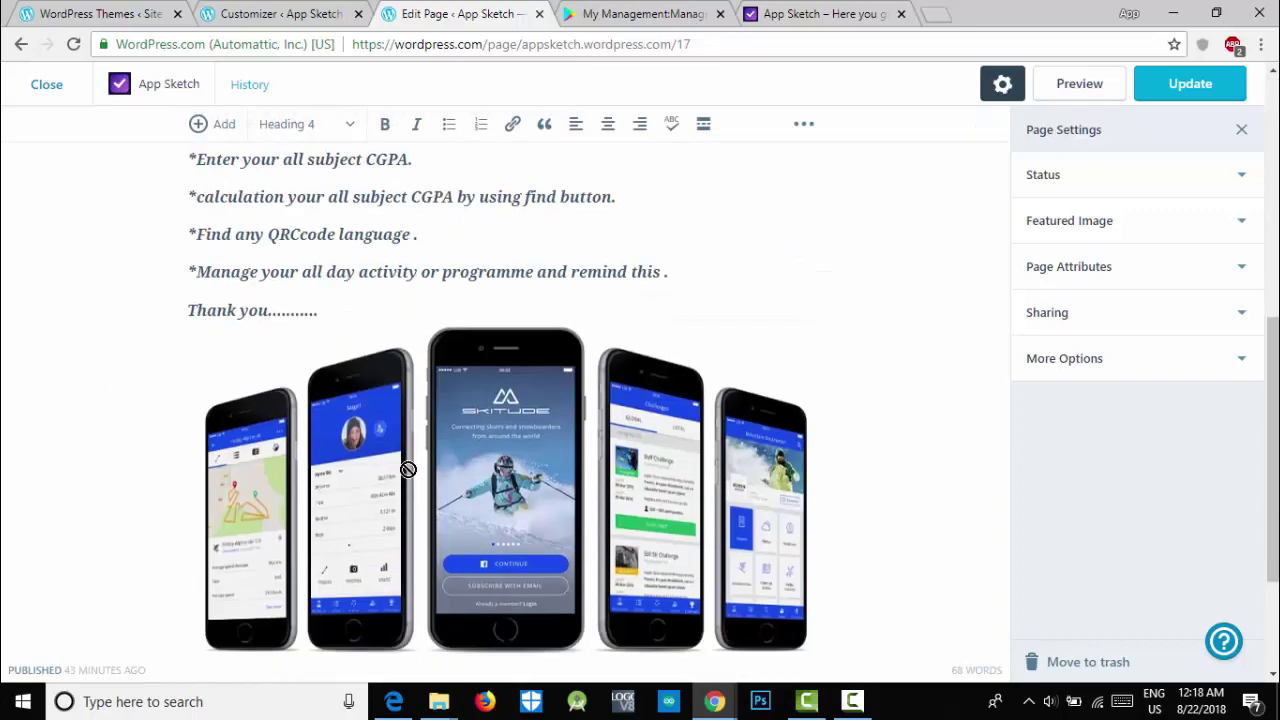
left_click_drag(408, 469, 348, 152)
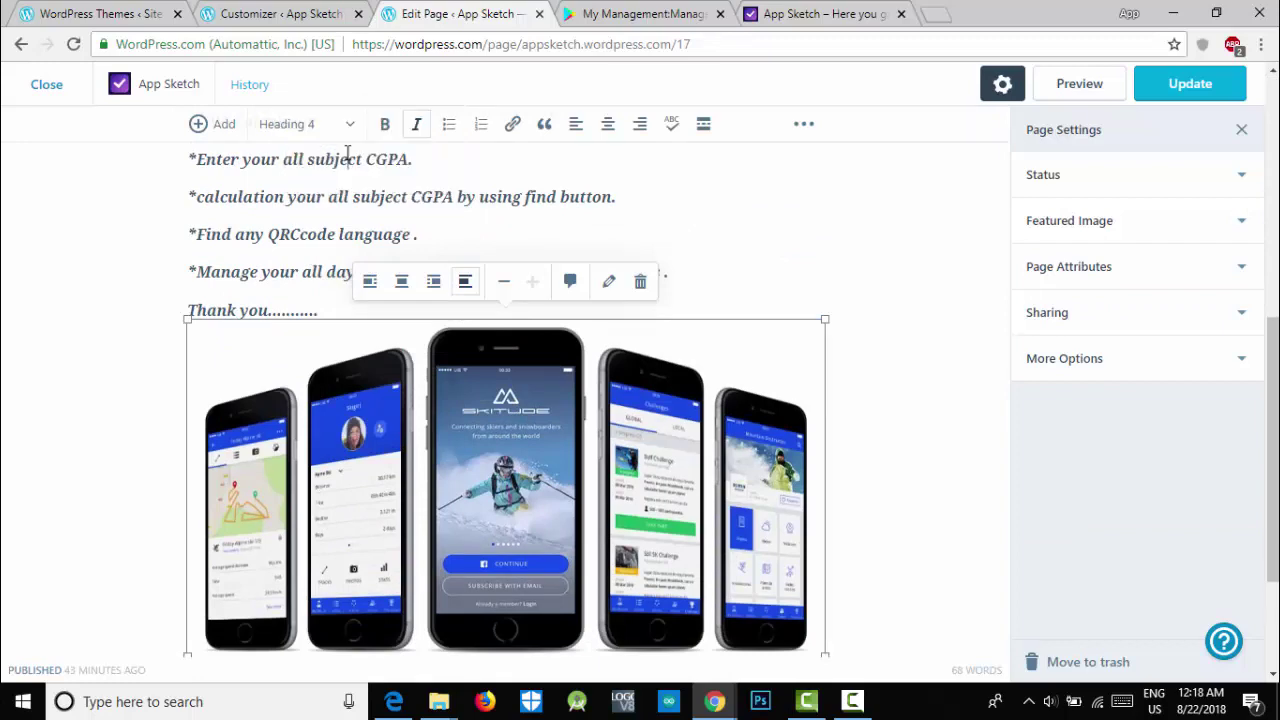
scroll(429, 354, "up", 4)
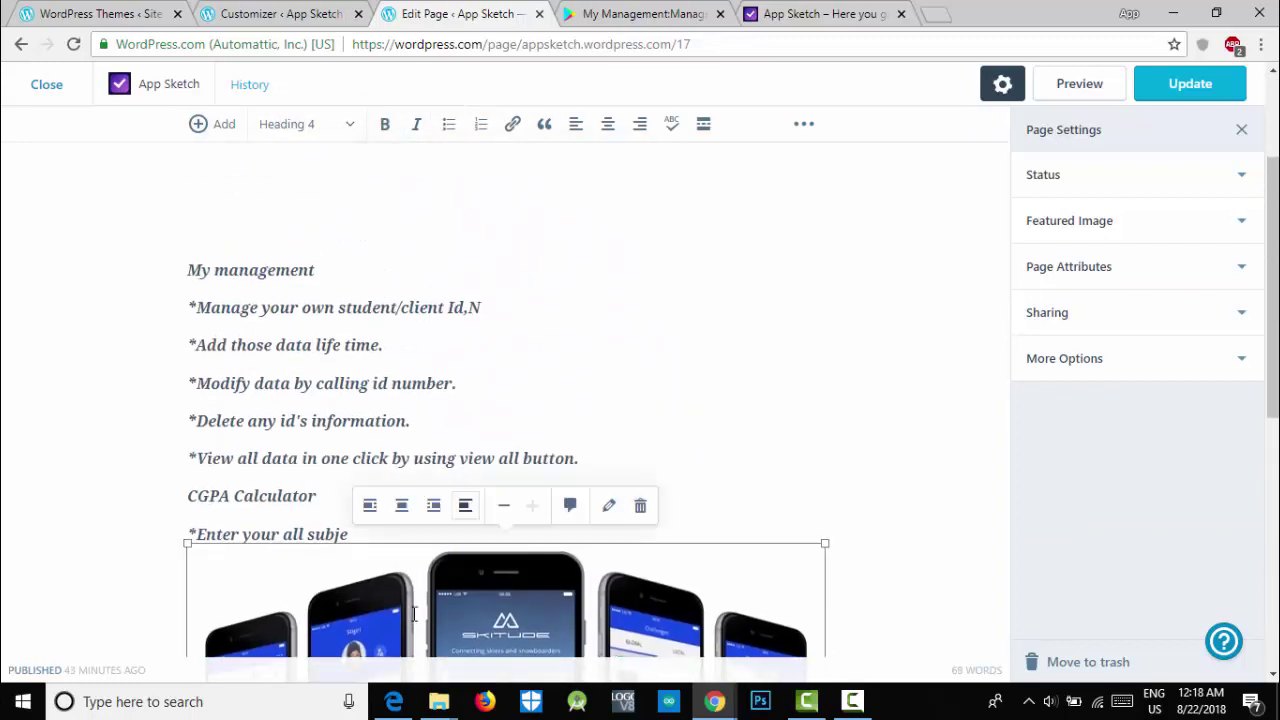
left_click_drag(410, 583, 394, 175)
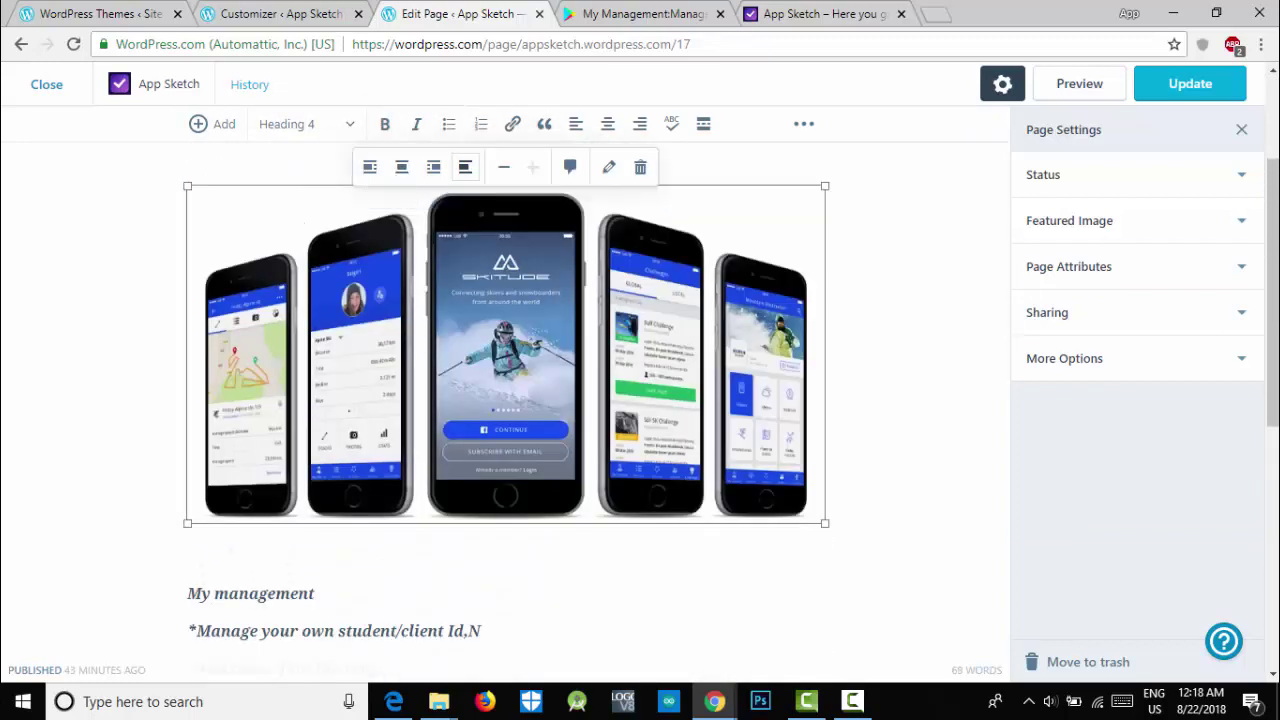
Shrink the phone image above the description slightly, keeping its proportions
scroll(505, 400, "up", 1)
scroll(451, 432, "down", 2)
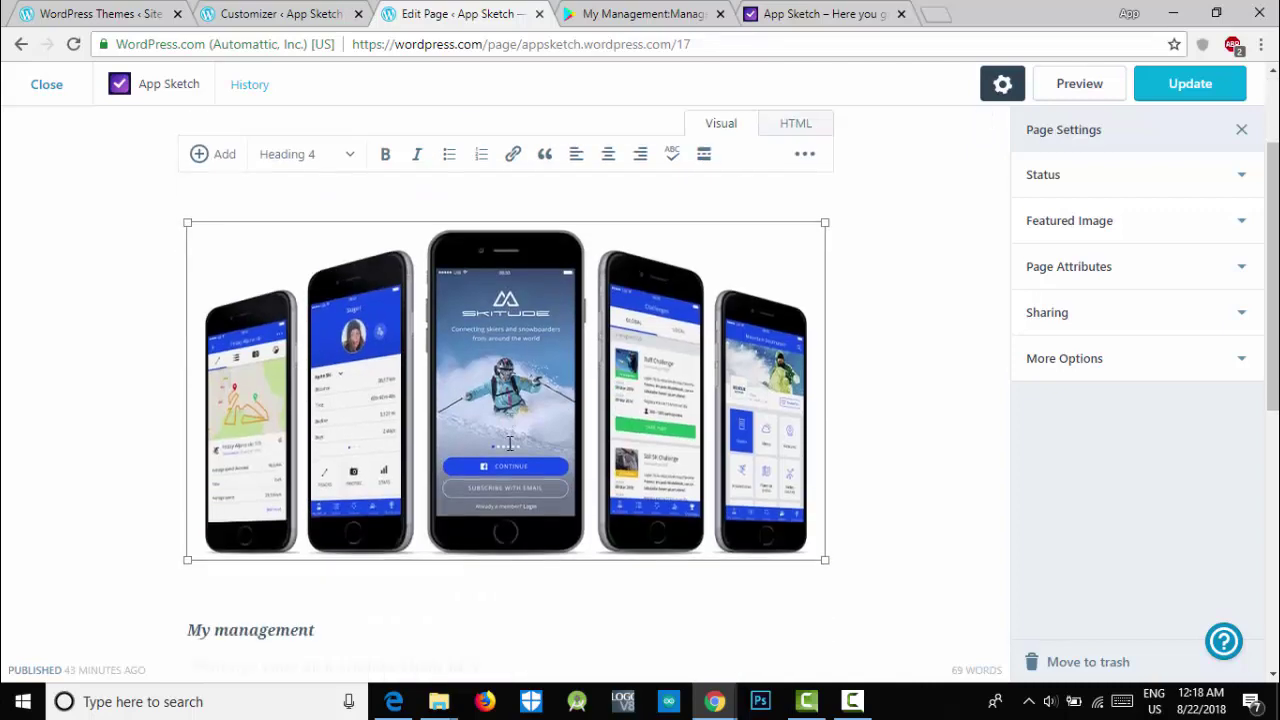
scroll(451, 432, "up", 3)
scroll(451, 432, "down", 2)
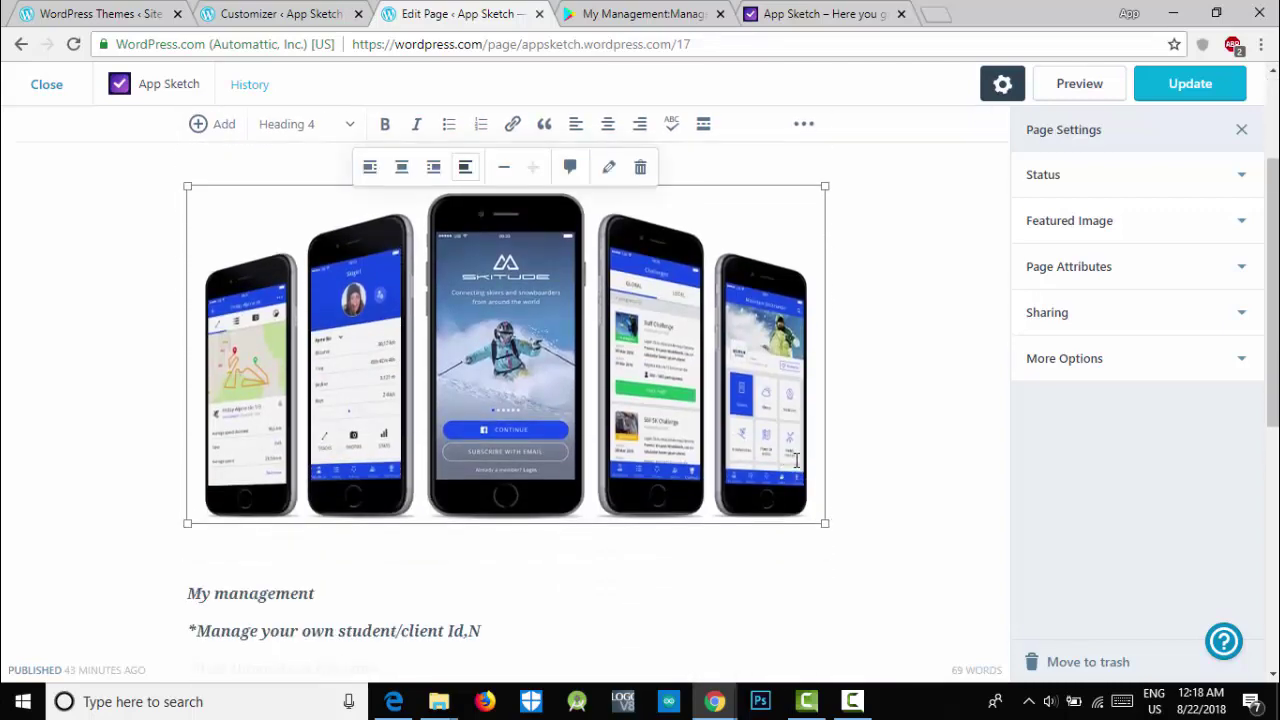
left_click_drag(822, 523, 738, 441)
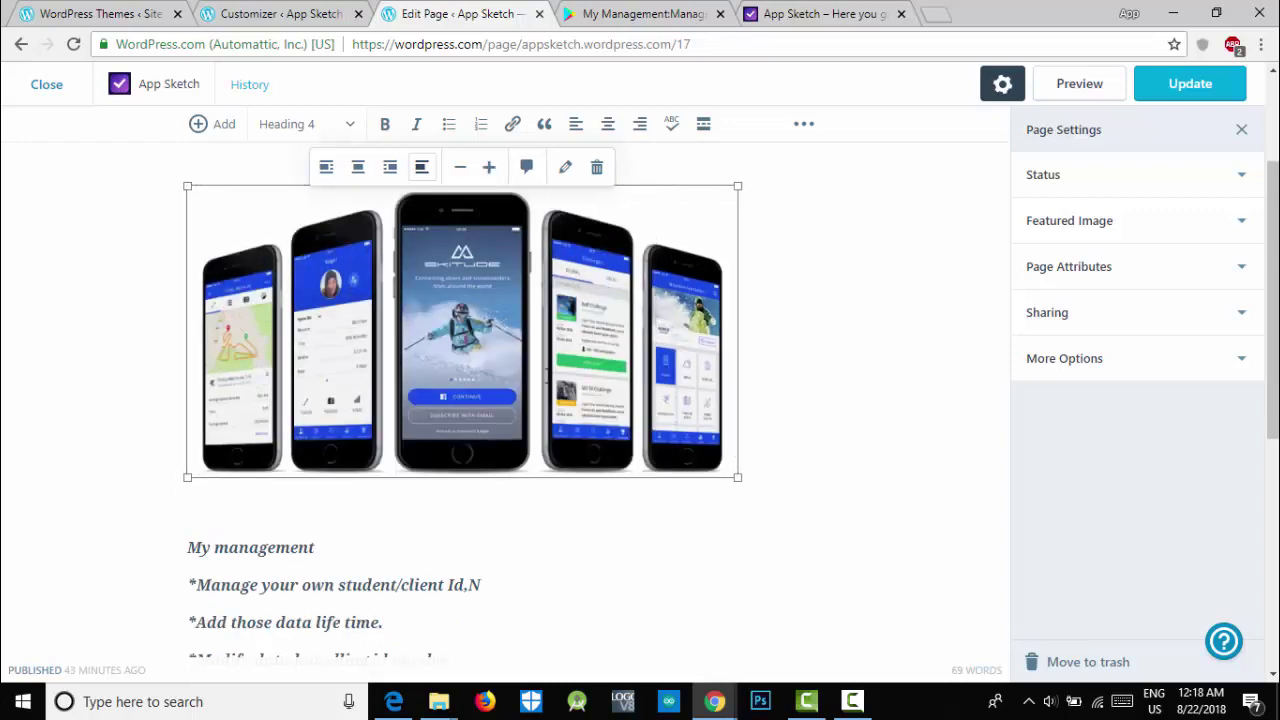
Centre the phone image above the description and resize it proportionally to slightly narrower than the text column
scroll(438, 358, "up", 2)
scroll(438, 358, "down", 2)
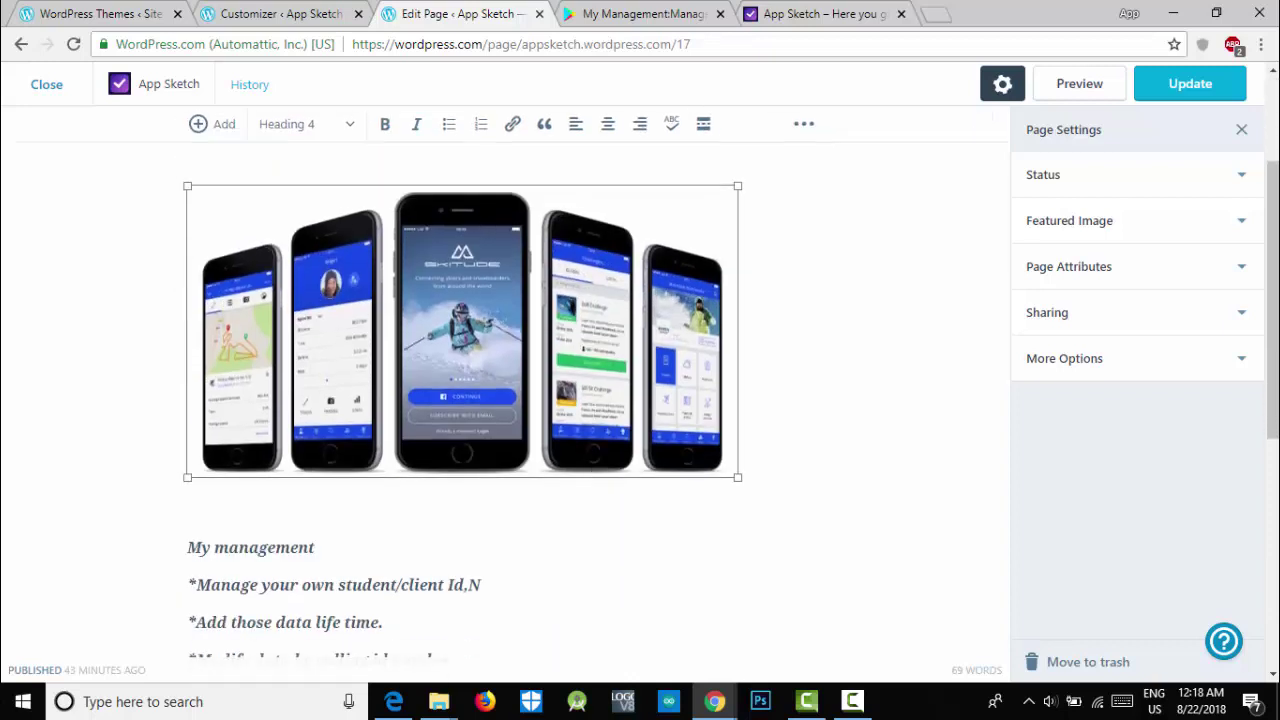
mouse_move(541, 392)
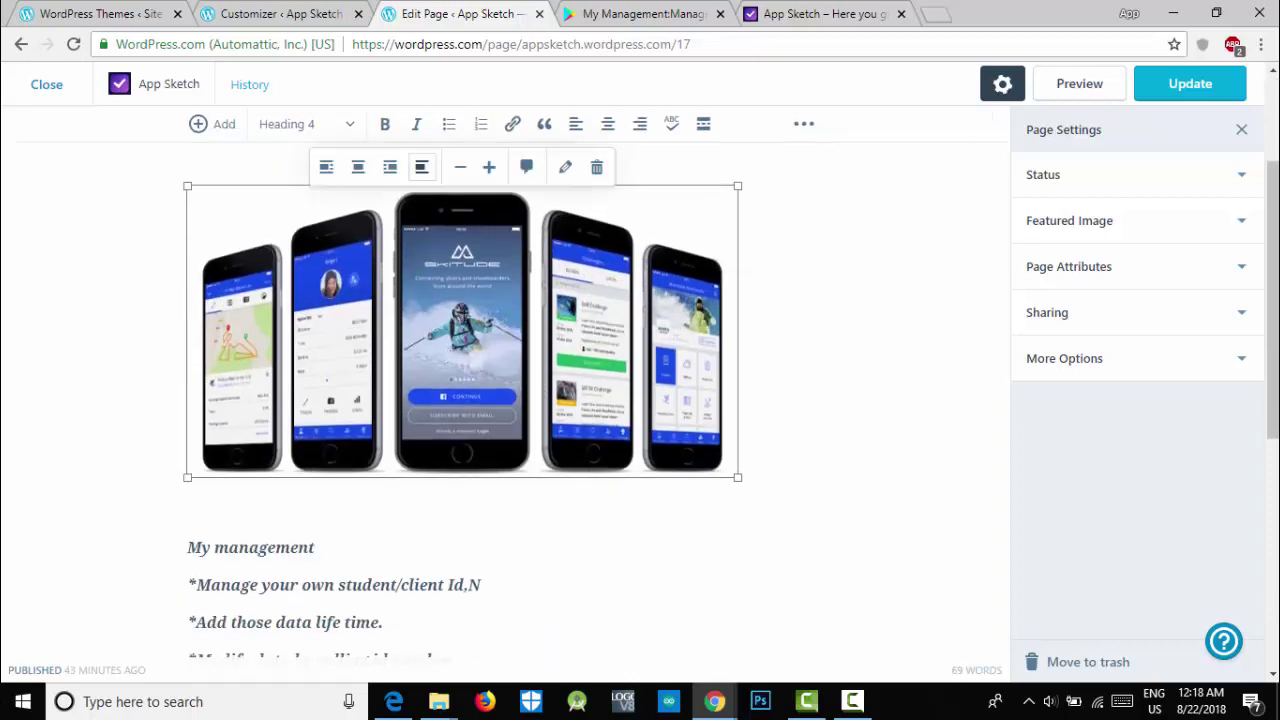
left_click(358, 168)
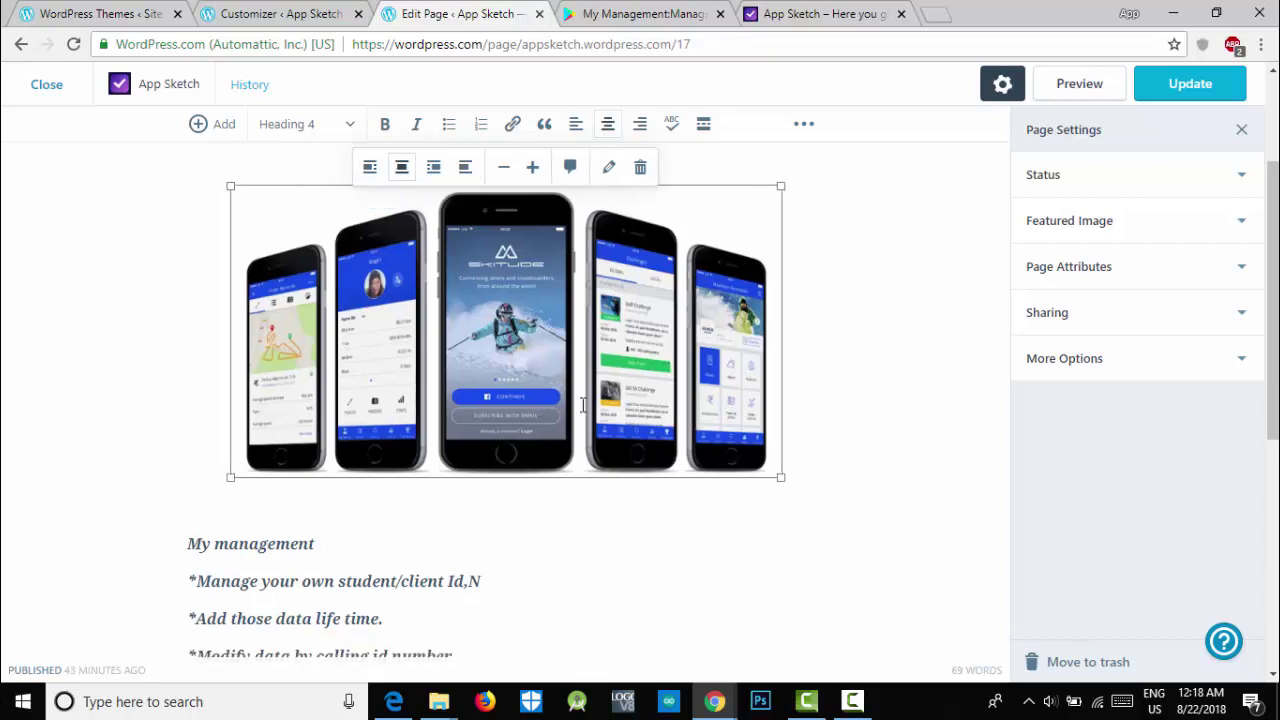
left_click(532, 170)
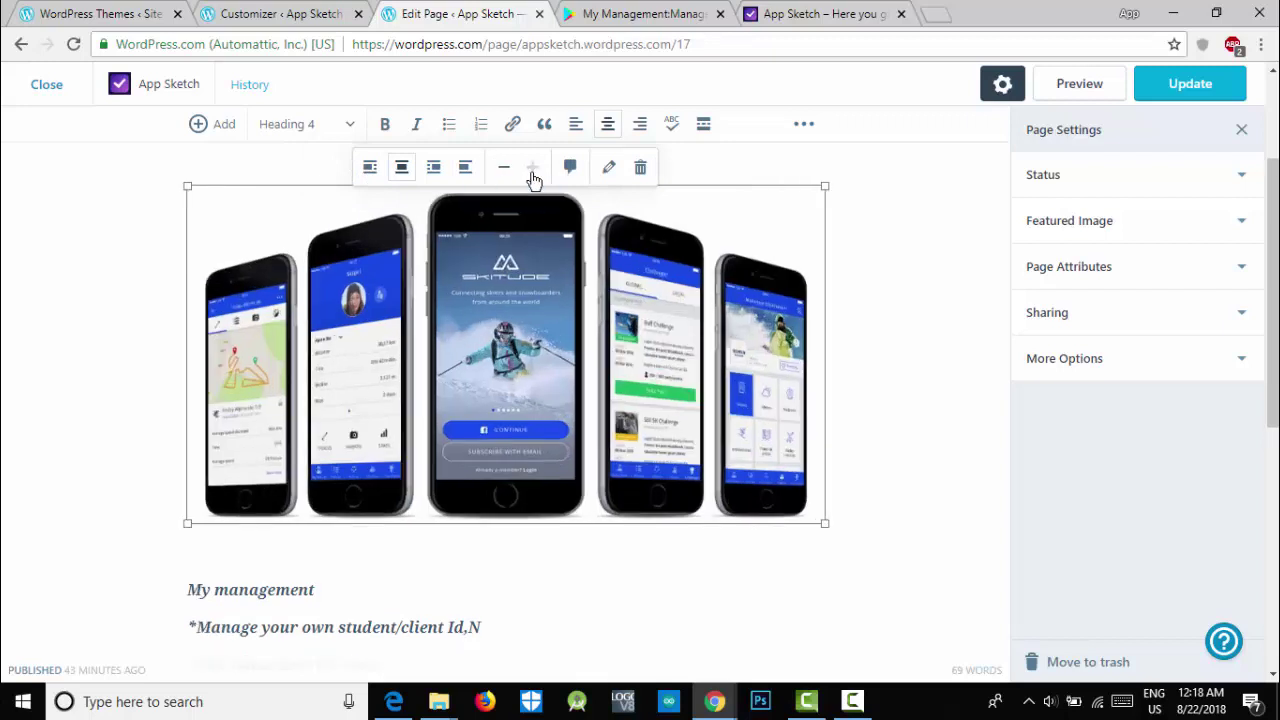
left_click(505, 172)
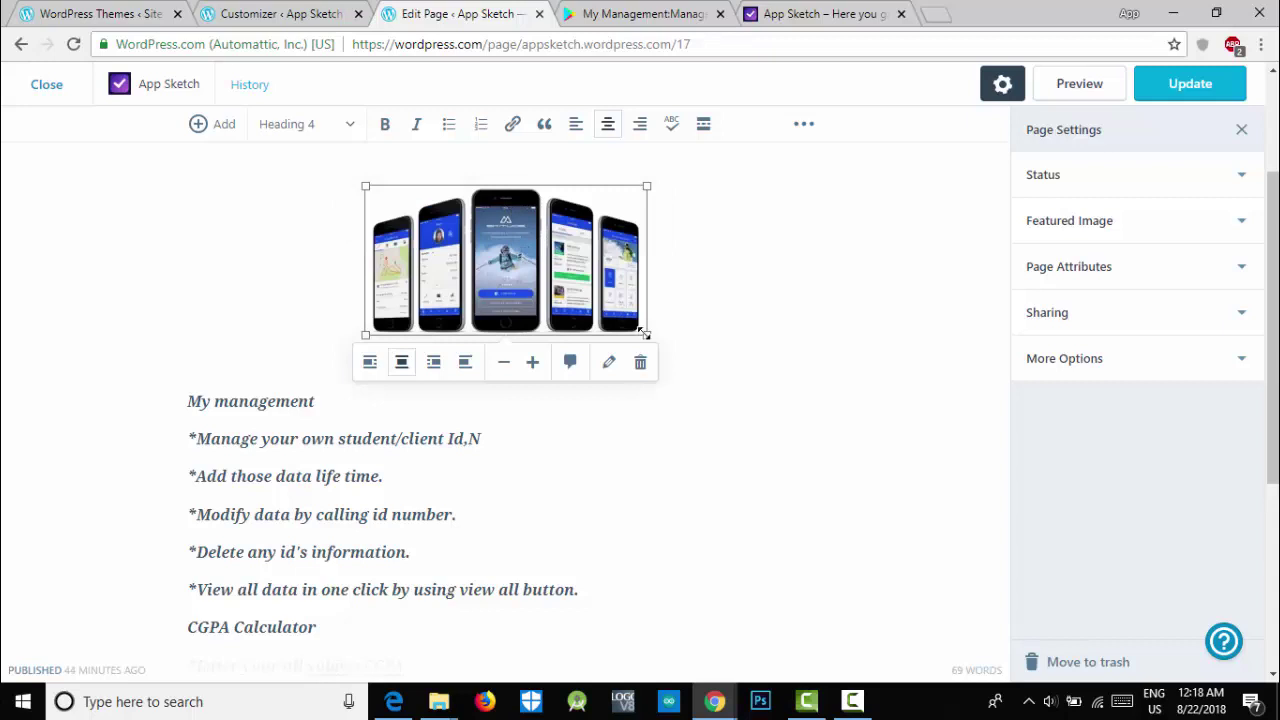
left_click_drag(647, 333, 845, 480)
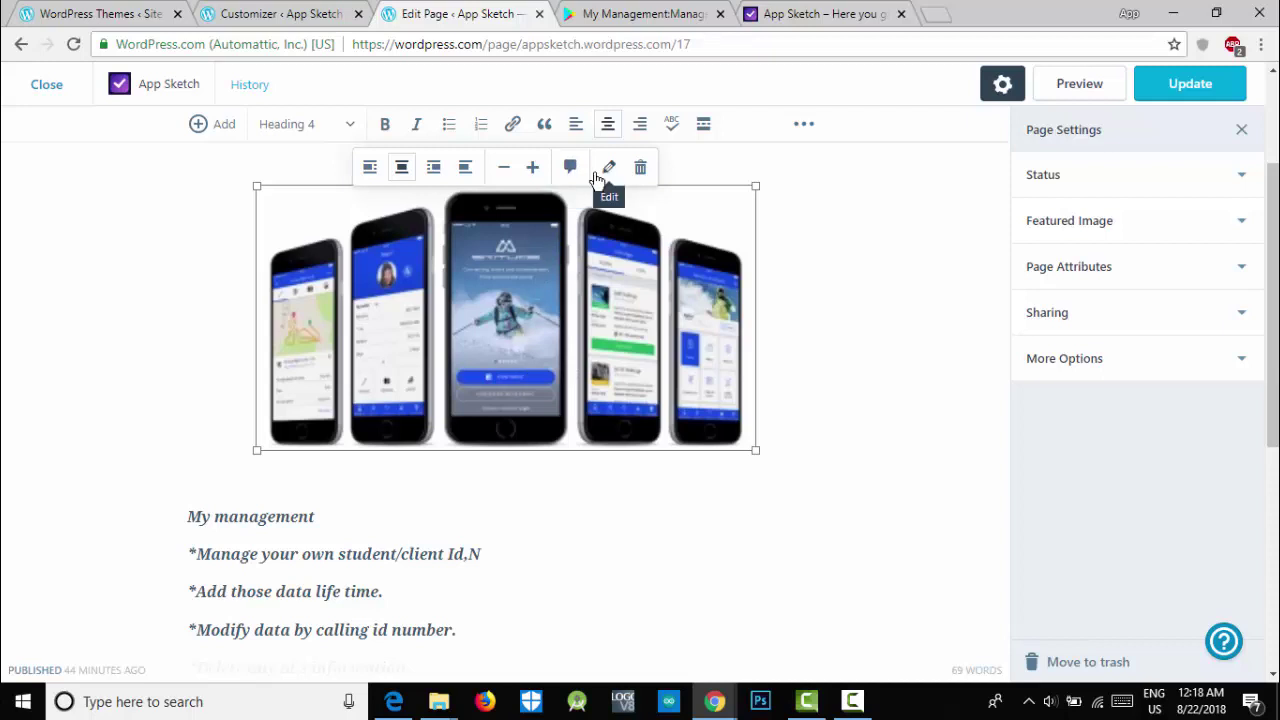
Add the caption "My management" beneath the phone image
left_click(566, 169)
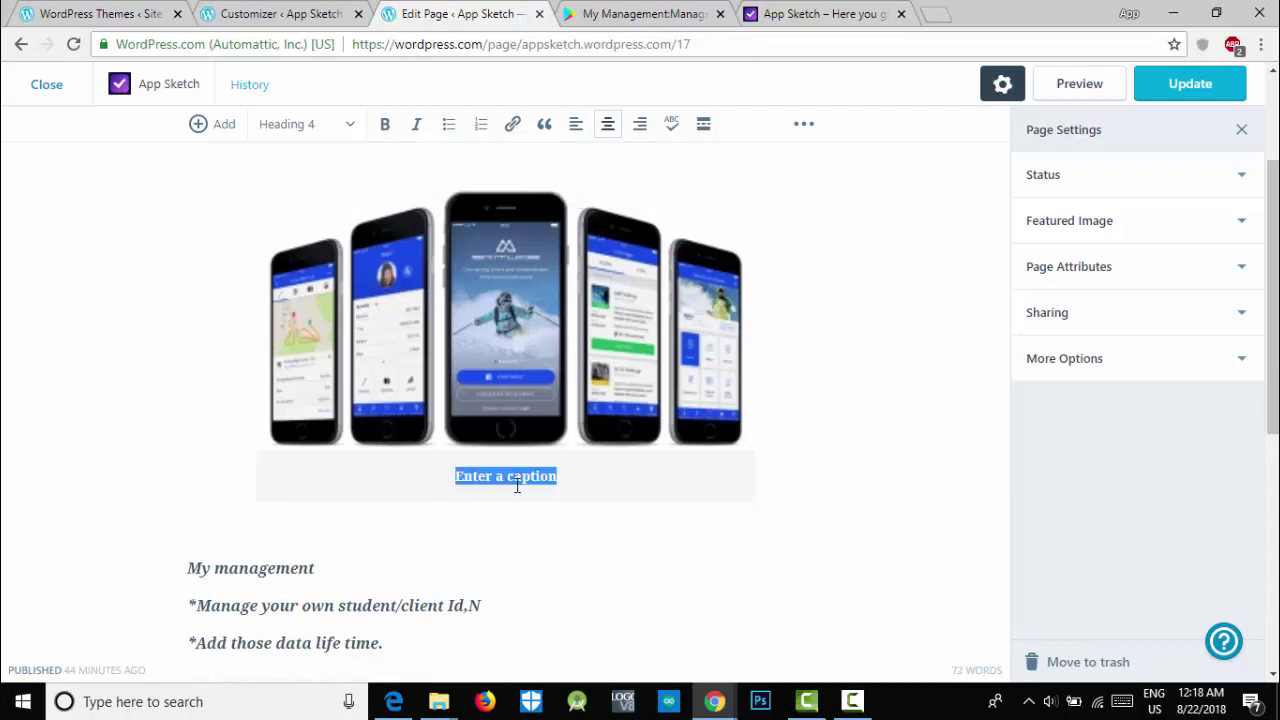
type("My management")
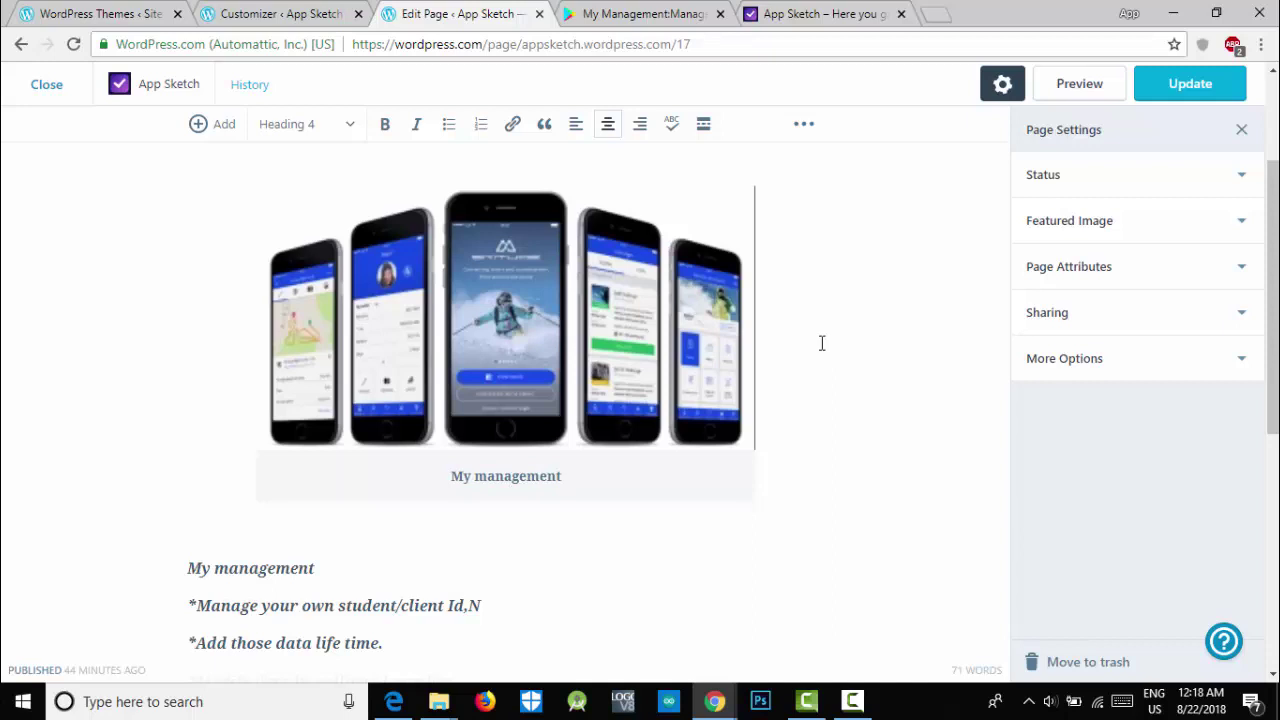
scroll(703, 375, "up", 1)
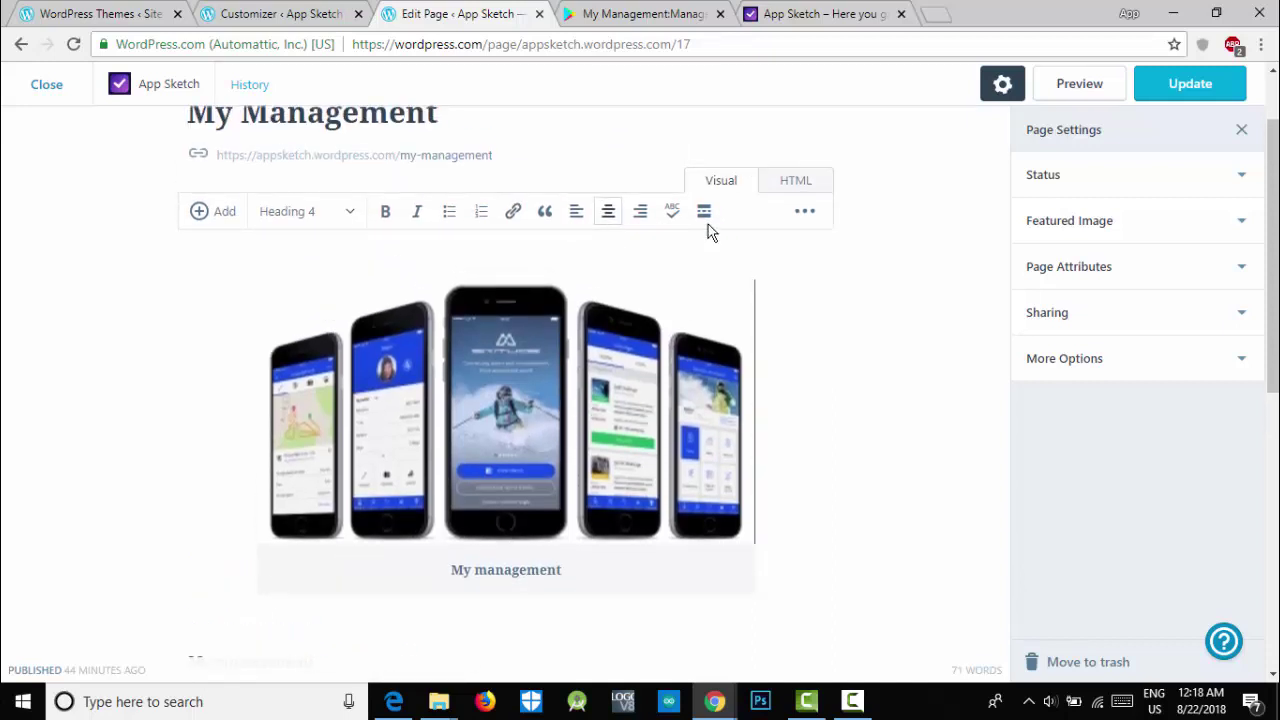
left_click(573, 454)
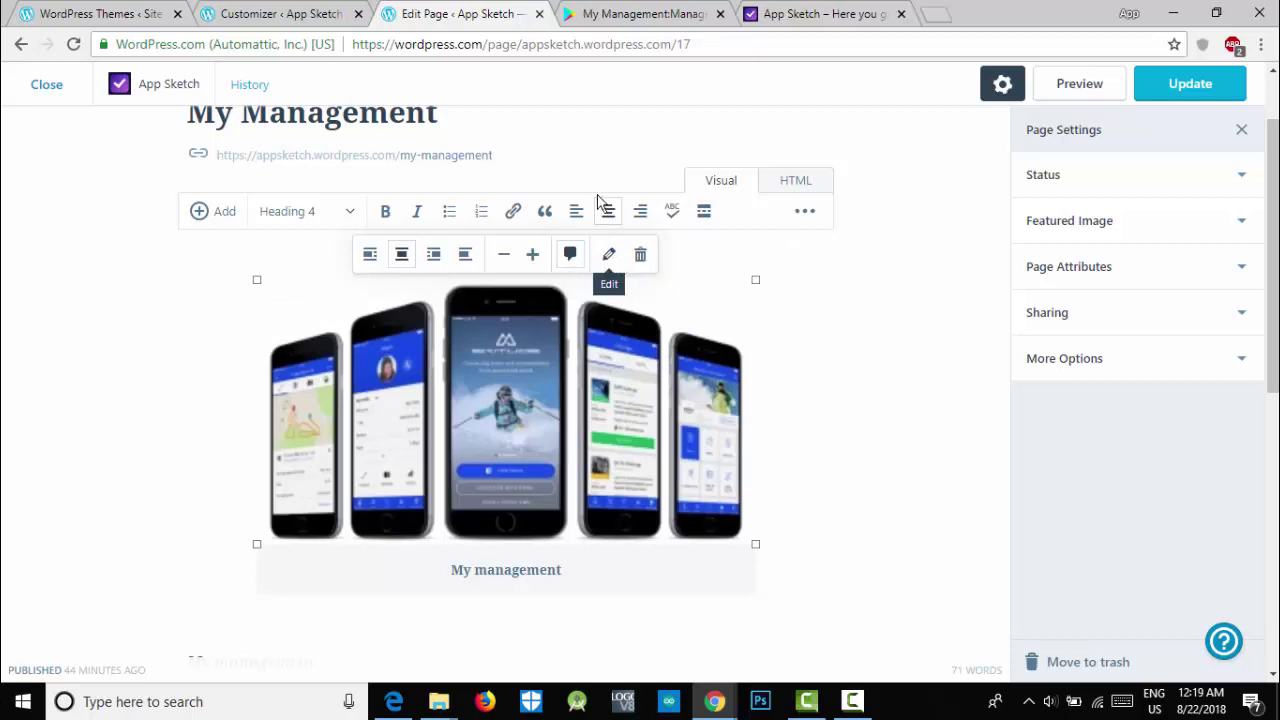
left_click(864, 323)
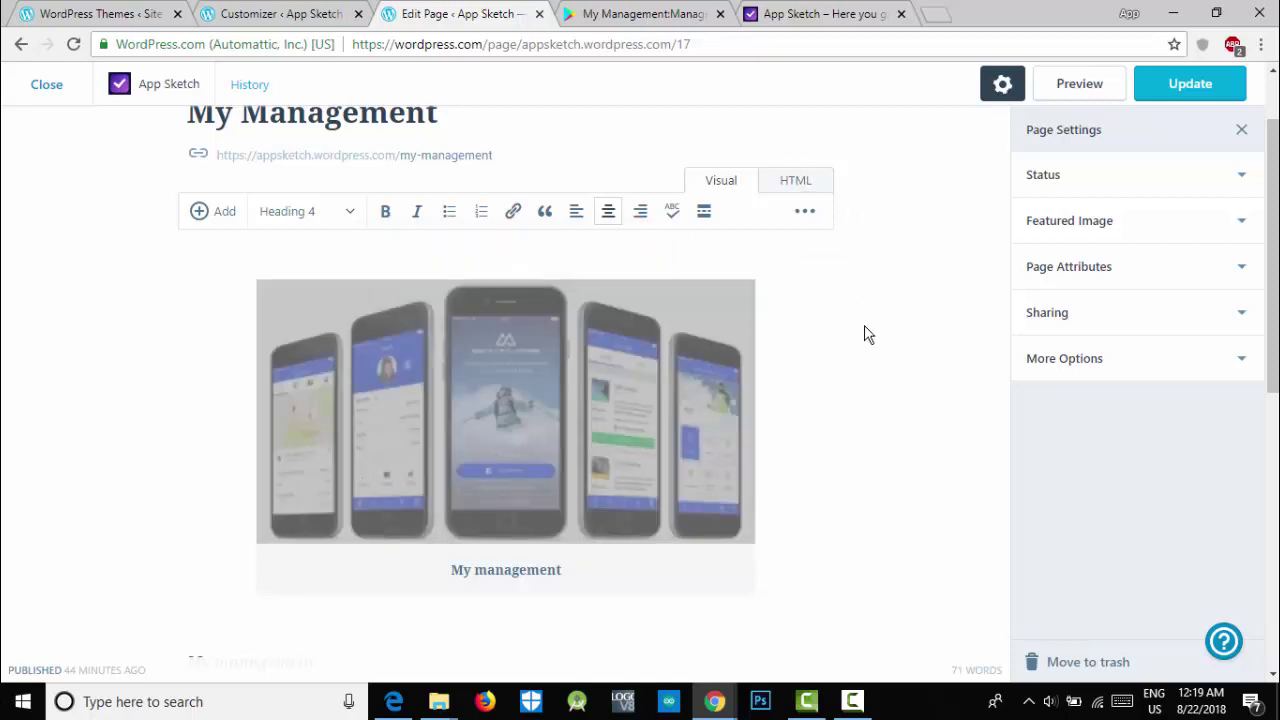
left_click(289, 407)
scroll(868, 378, "down", 6)
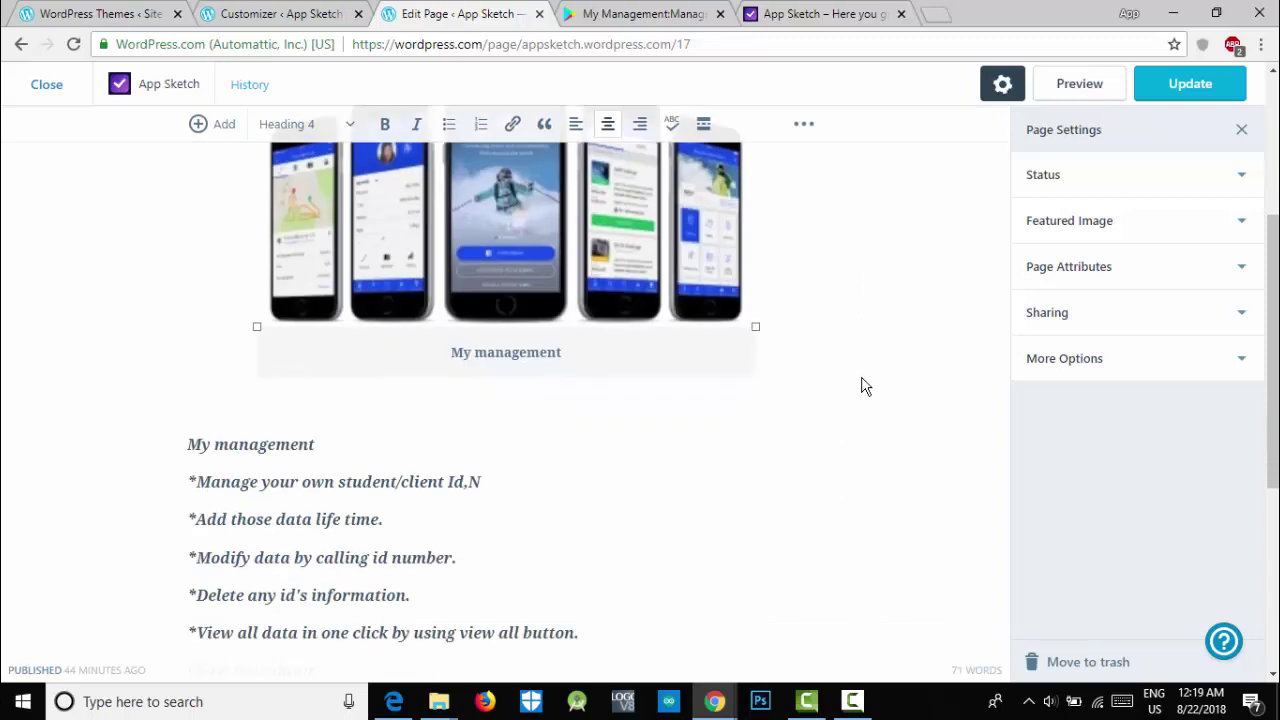
scroll(863, 383, "up", 7)
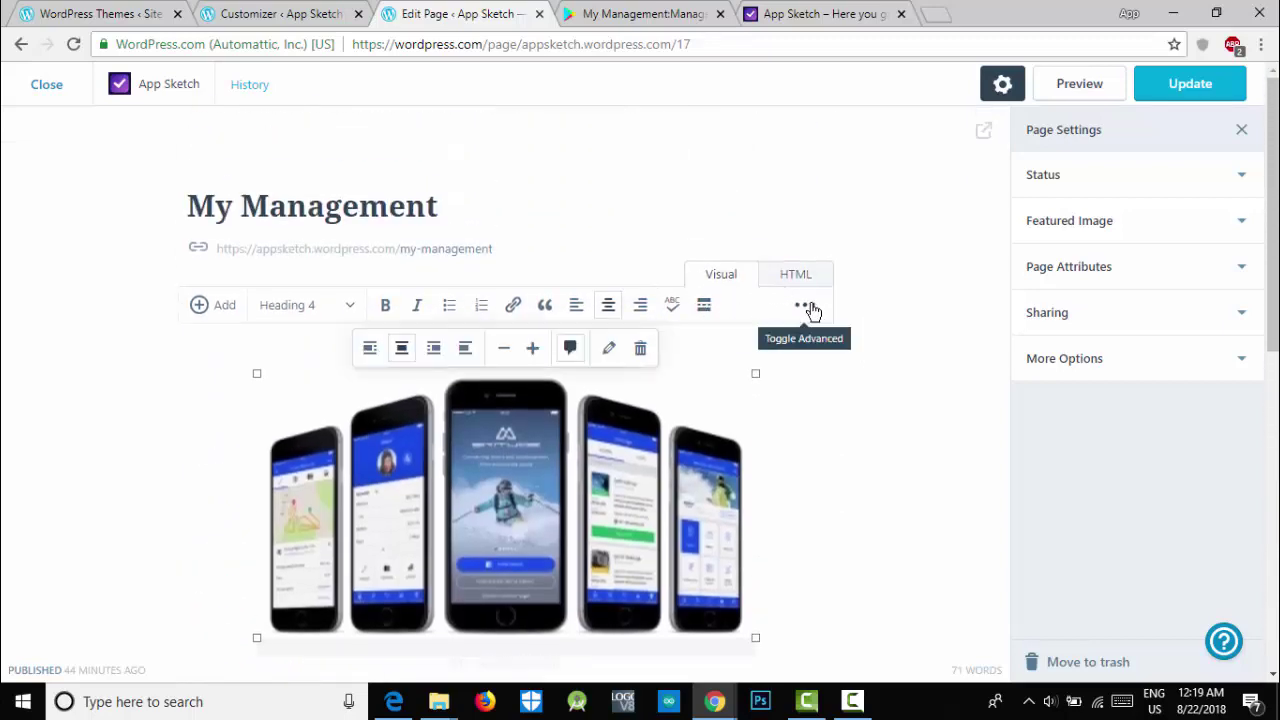
scroll(560, 360, "down", 1)
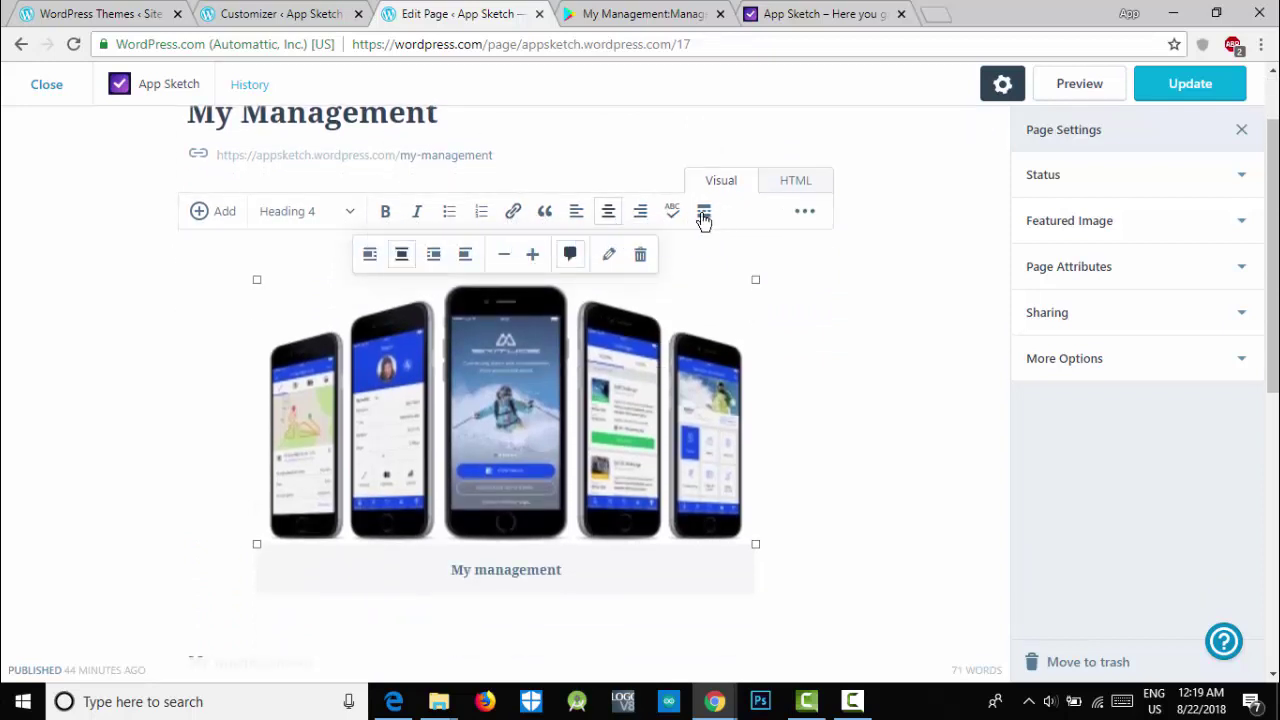
left_click(781, 273)
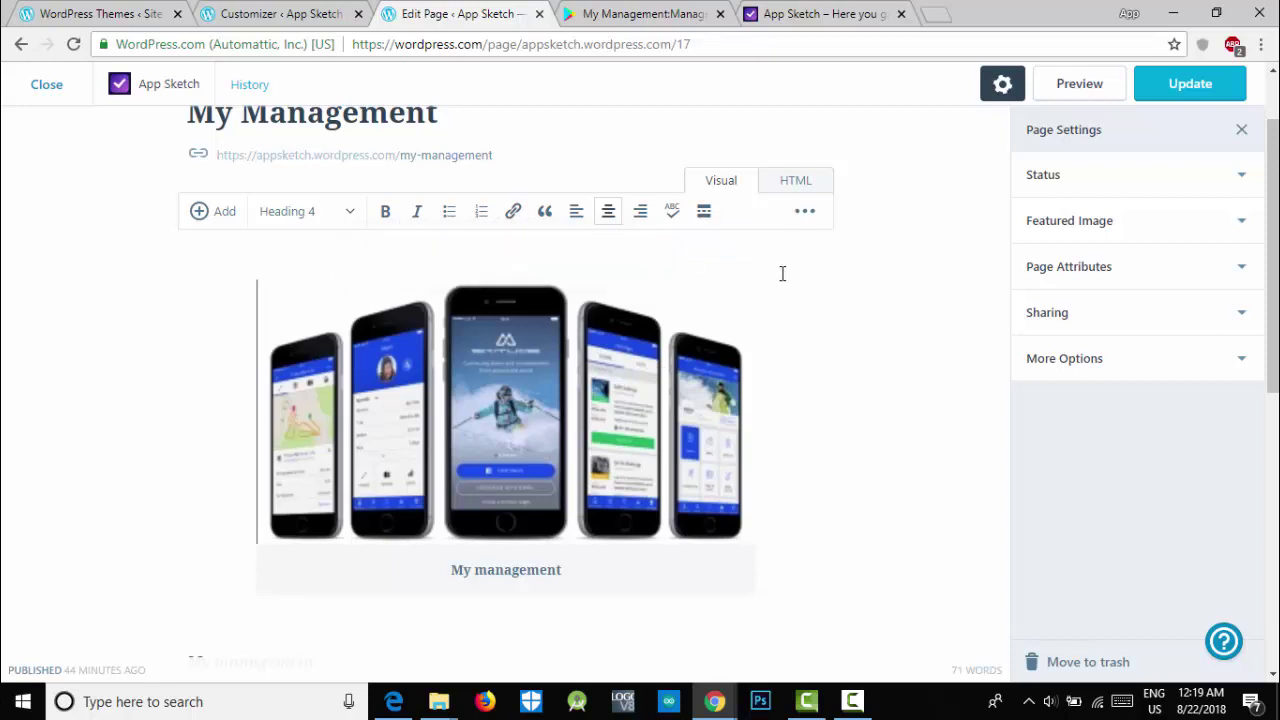
Show the editor's advanced formatting options and try selecting the description text from its end up to the first asterisk line
left_click(802, 214)
scroll(665, 330, "down", 5)
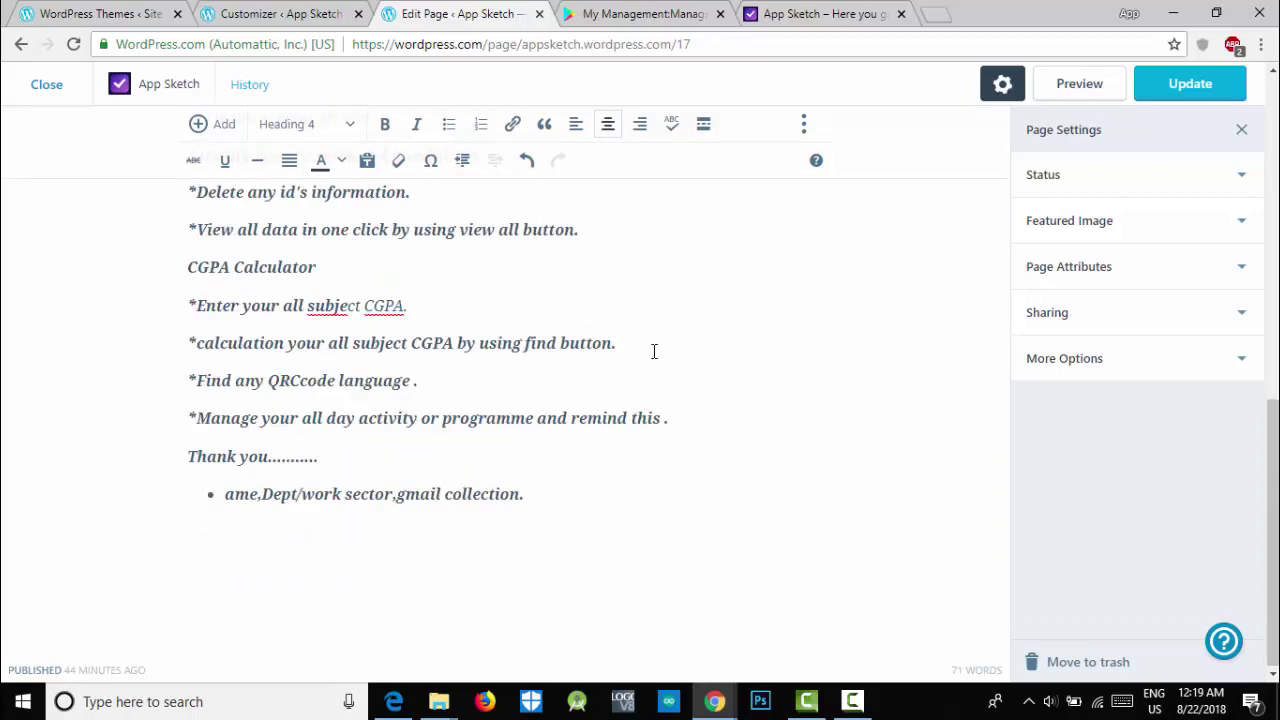
scroll(566, 462, "up", 2)
scroll(594, 550, "down", 2)
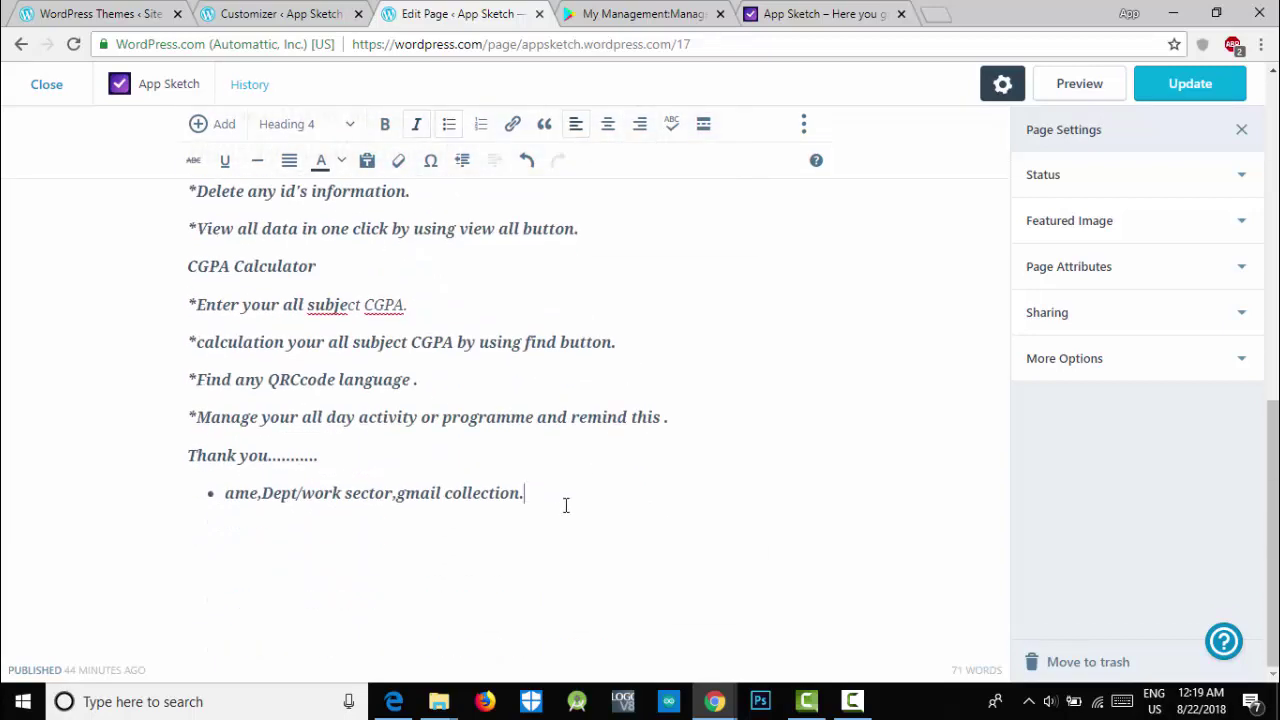
left_click_drag(563, 503, 200, 150)
scroll(660, 445, "up", 5)
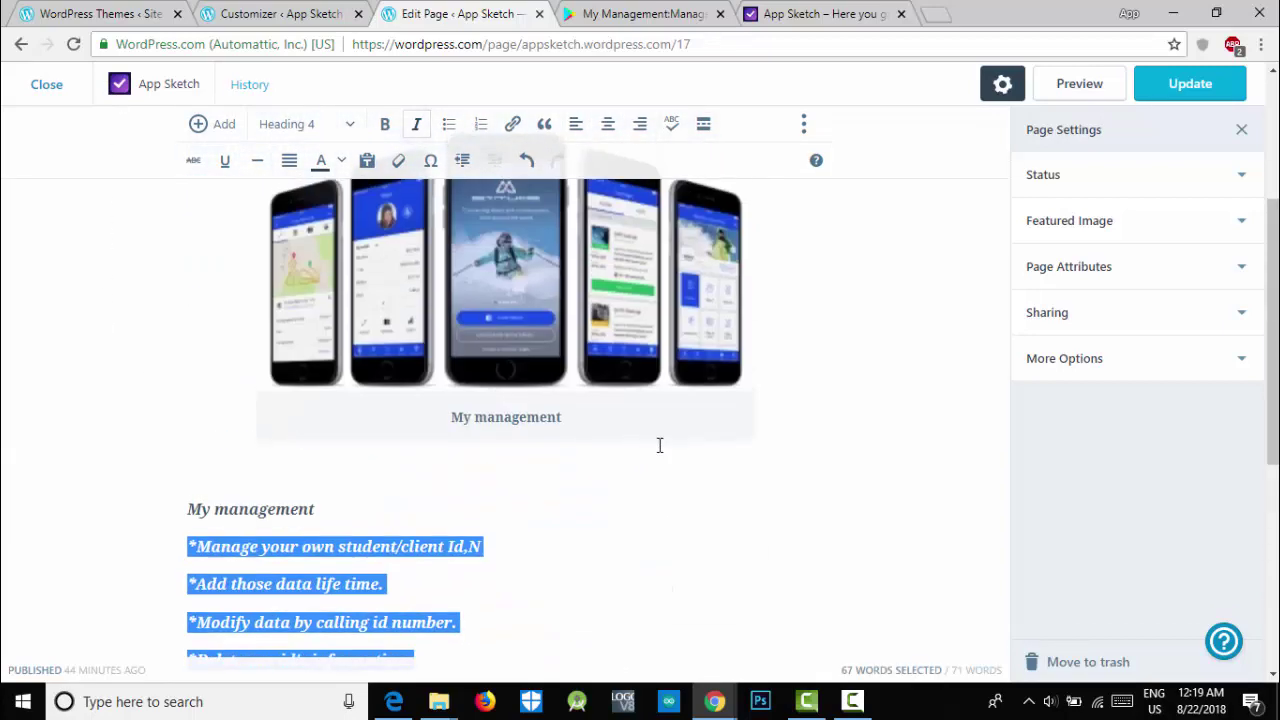
left_click(563, 544)
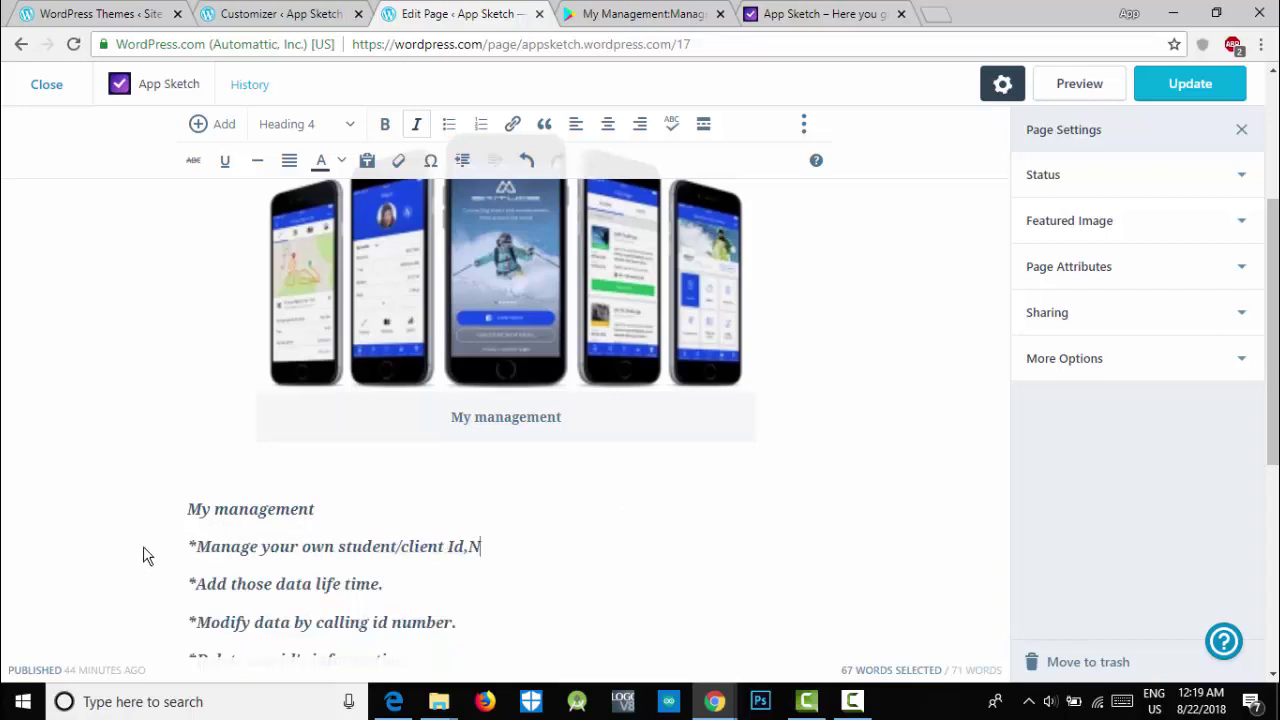
Underline the description line "*Manage your own student/client Id,N"
left_click_drag(187, 548, 491, 546)
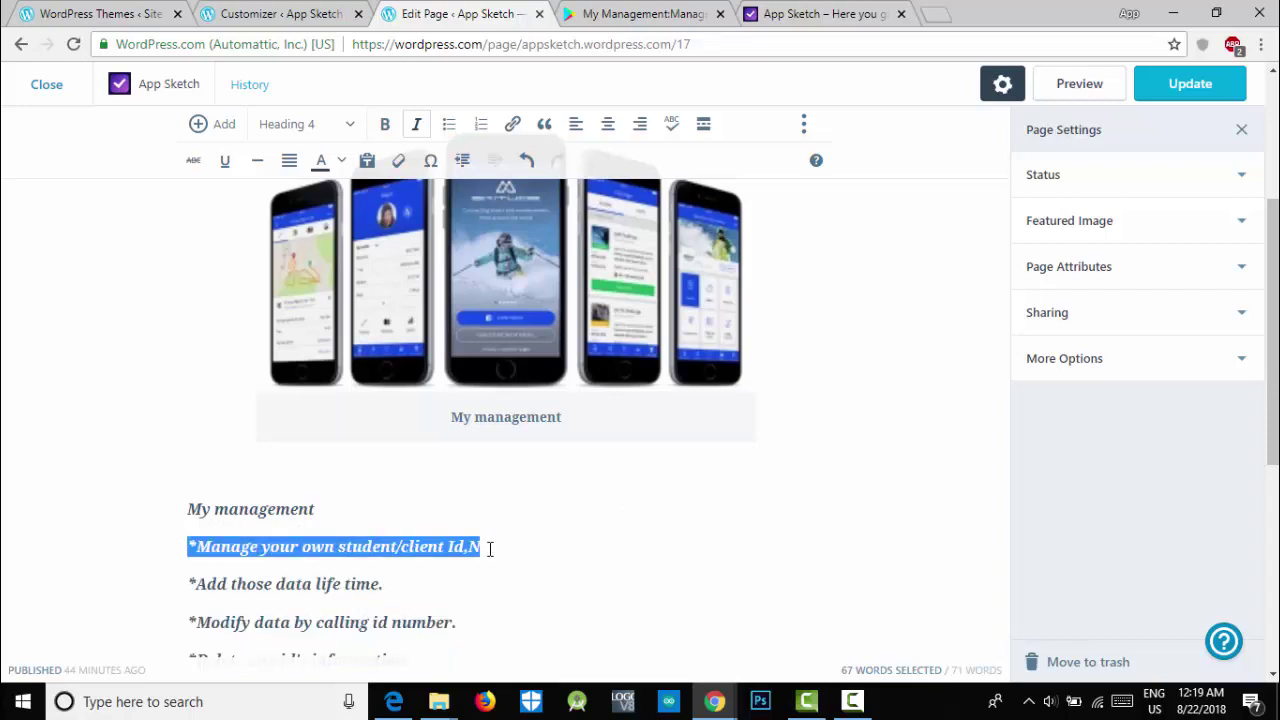
scroll(845, 347, "up", 3)
left_click(806, 312)
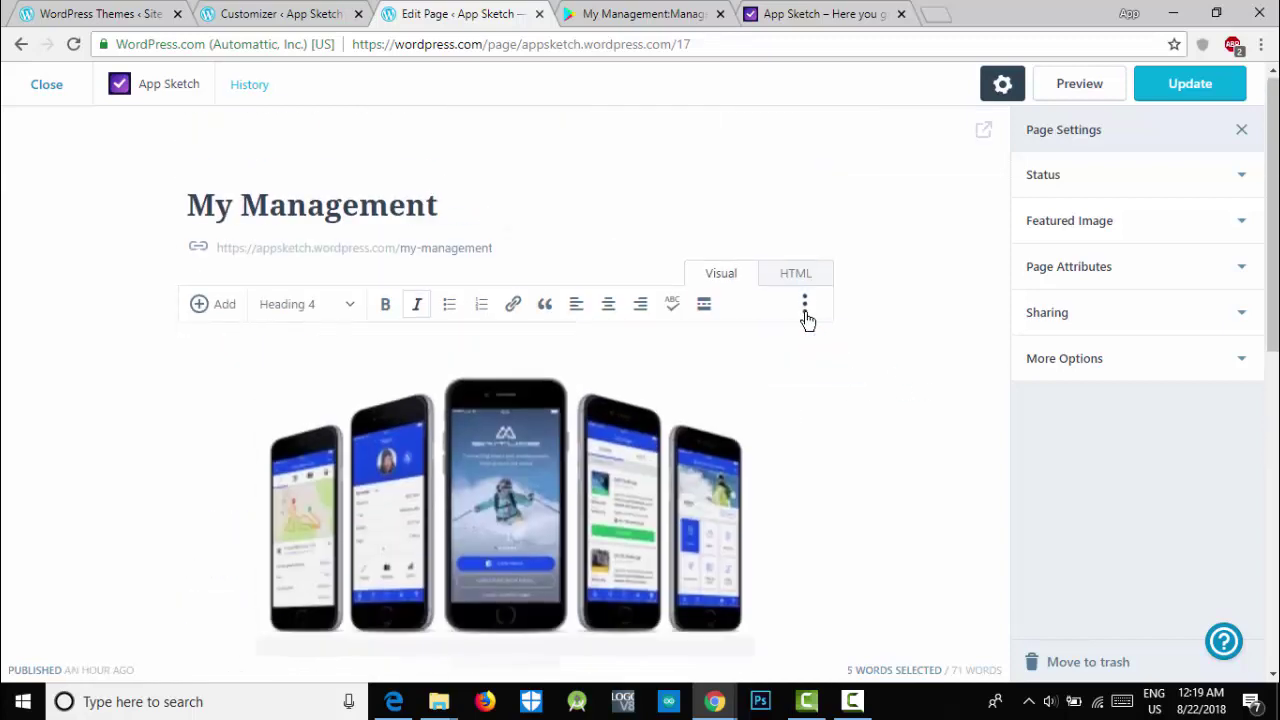
left_click(806, 312)
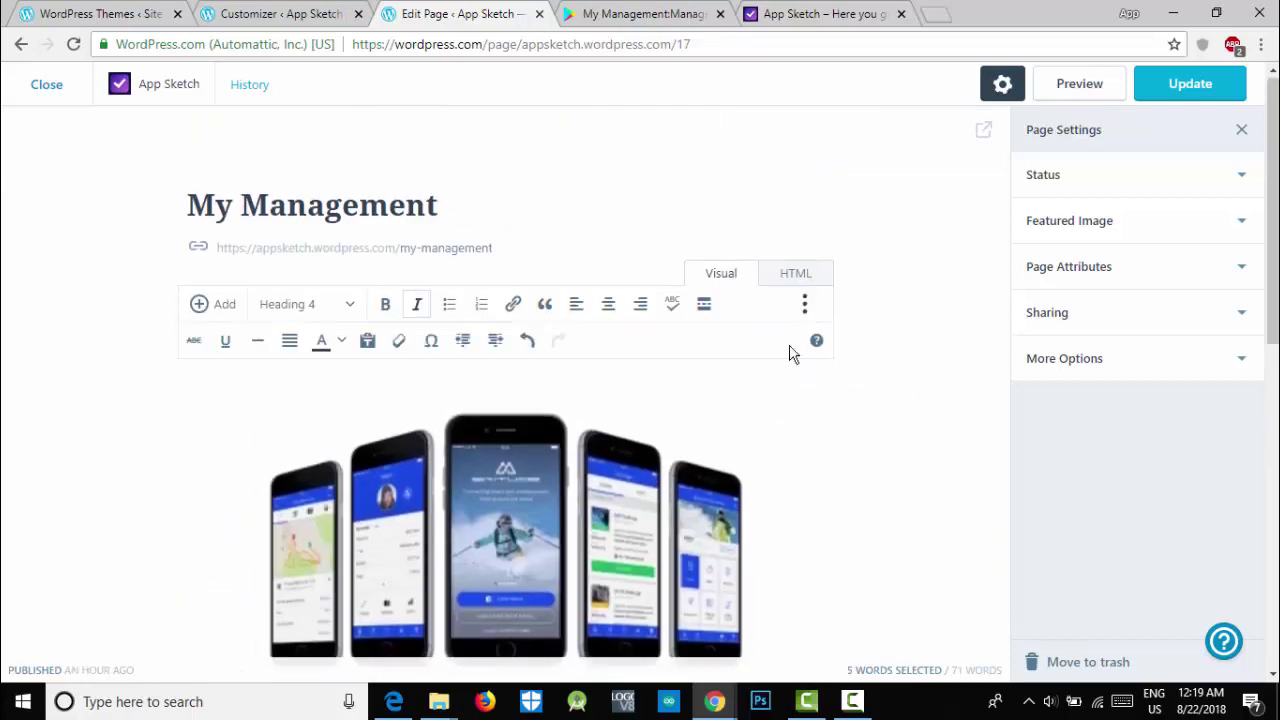
scroll(477, 500, "down", 4)
scroll(656, 414, "up", 1)
scroll(656, 414, "up", 4)
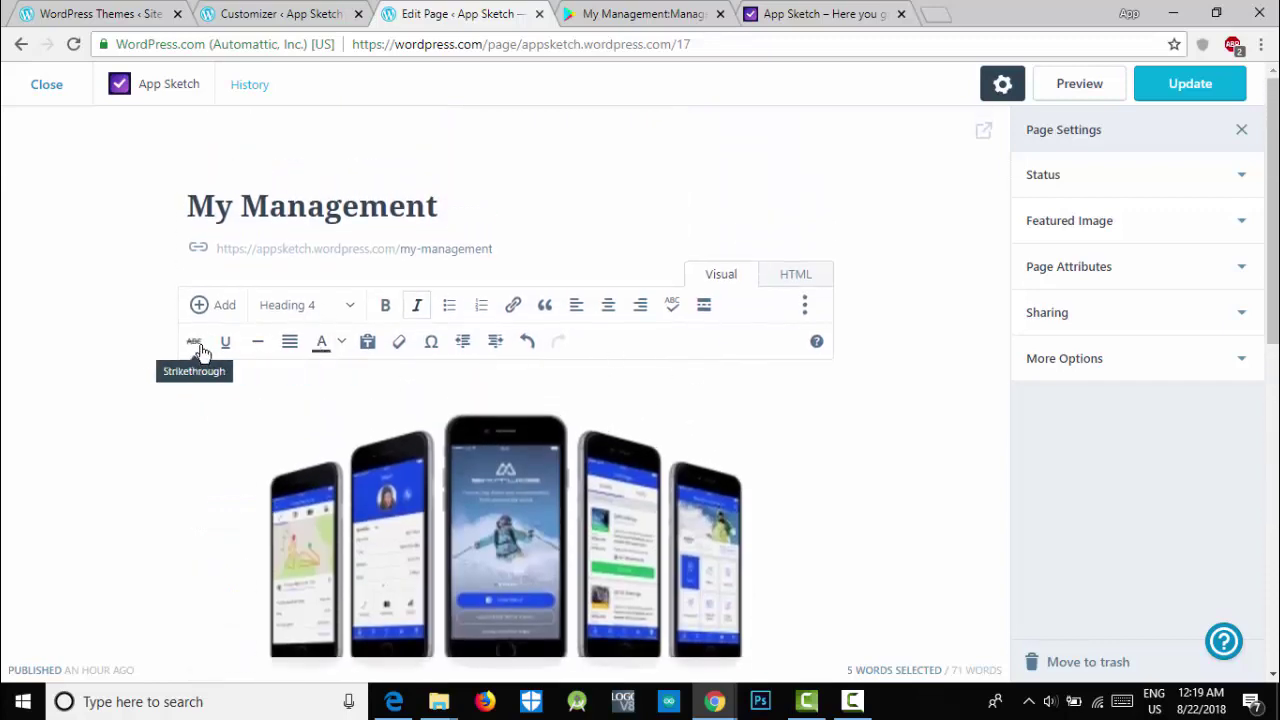
left_click(226, 343)
scroll(443, 417, "down", 5)
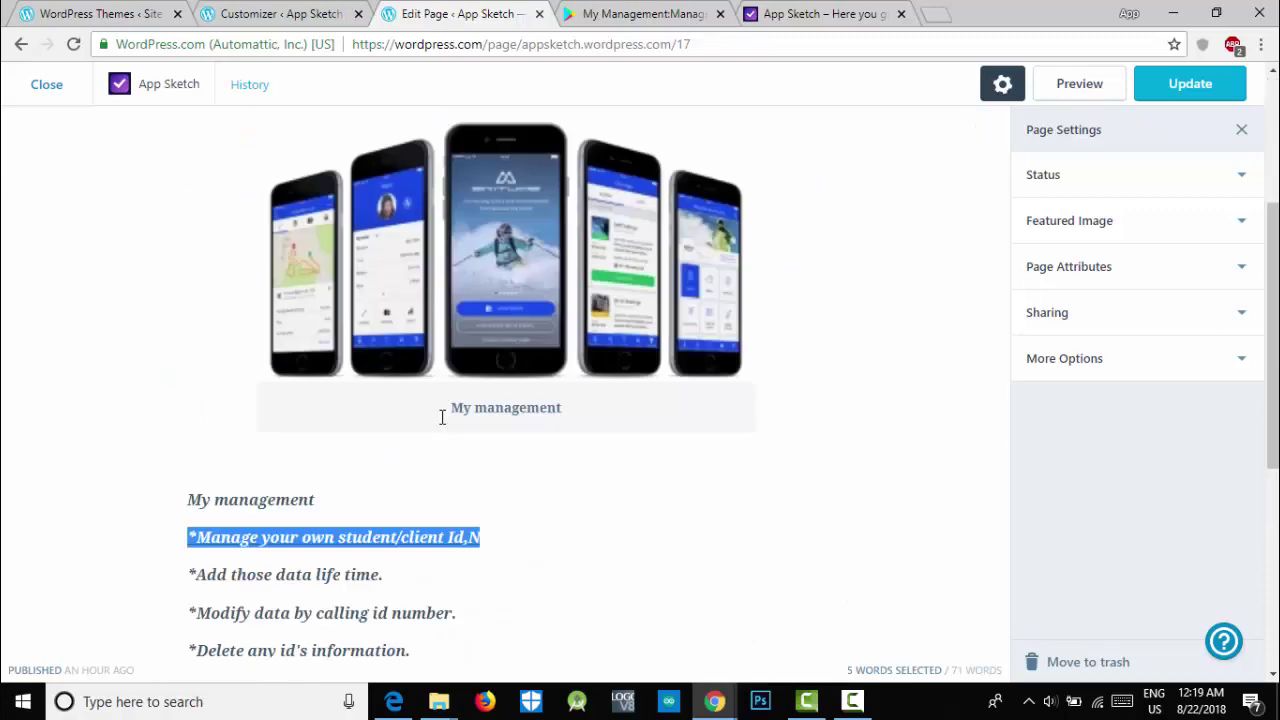
left_click(528, 375)
left_click_drag(529, 375, 436, 362)
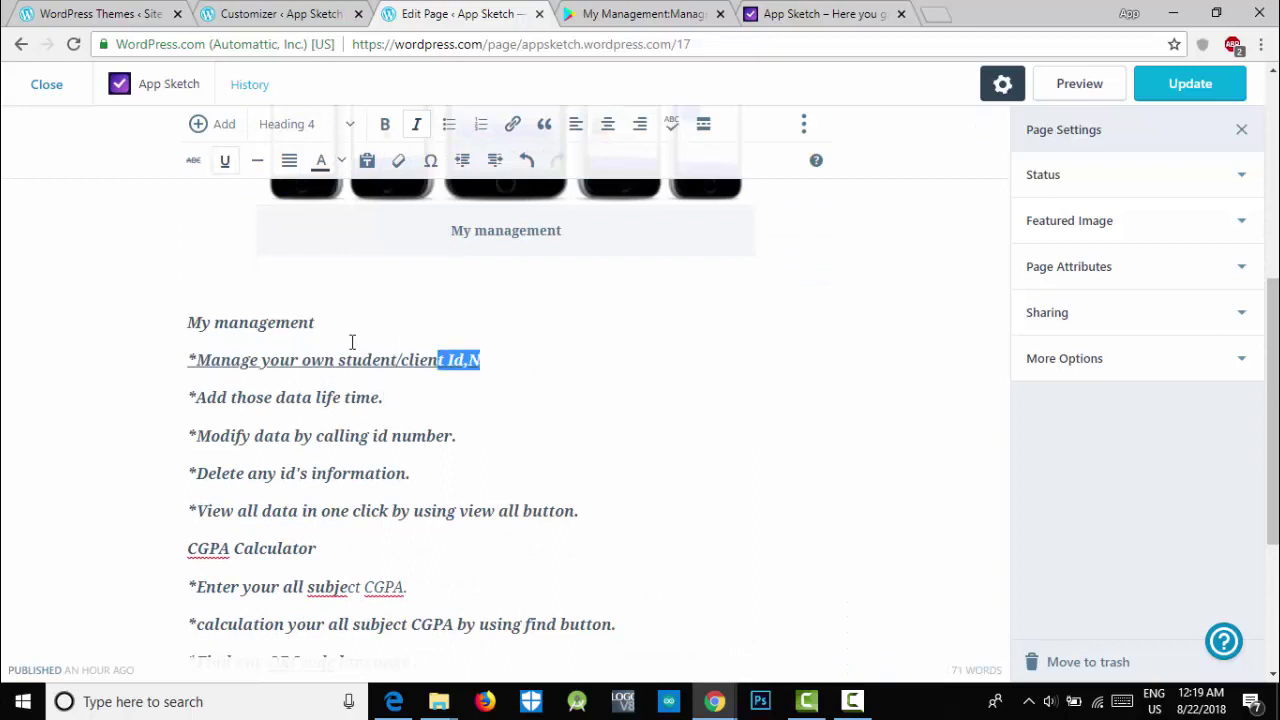
left_click(131, 375)
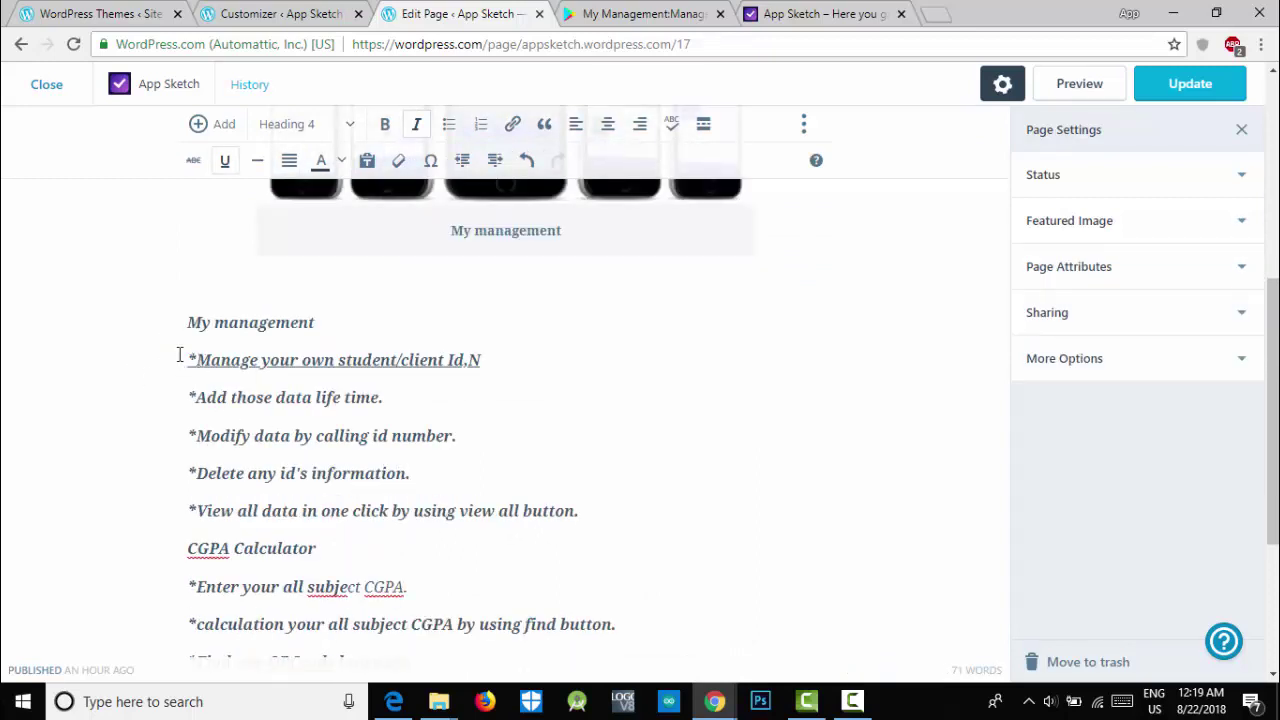
Set the text color of the underlined "*Manage your own student/client Id,N" line to blue
key("Home")
left_click_drag(499, 360, 166, 349)
scroll(549, 351, "up", 3)
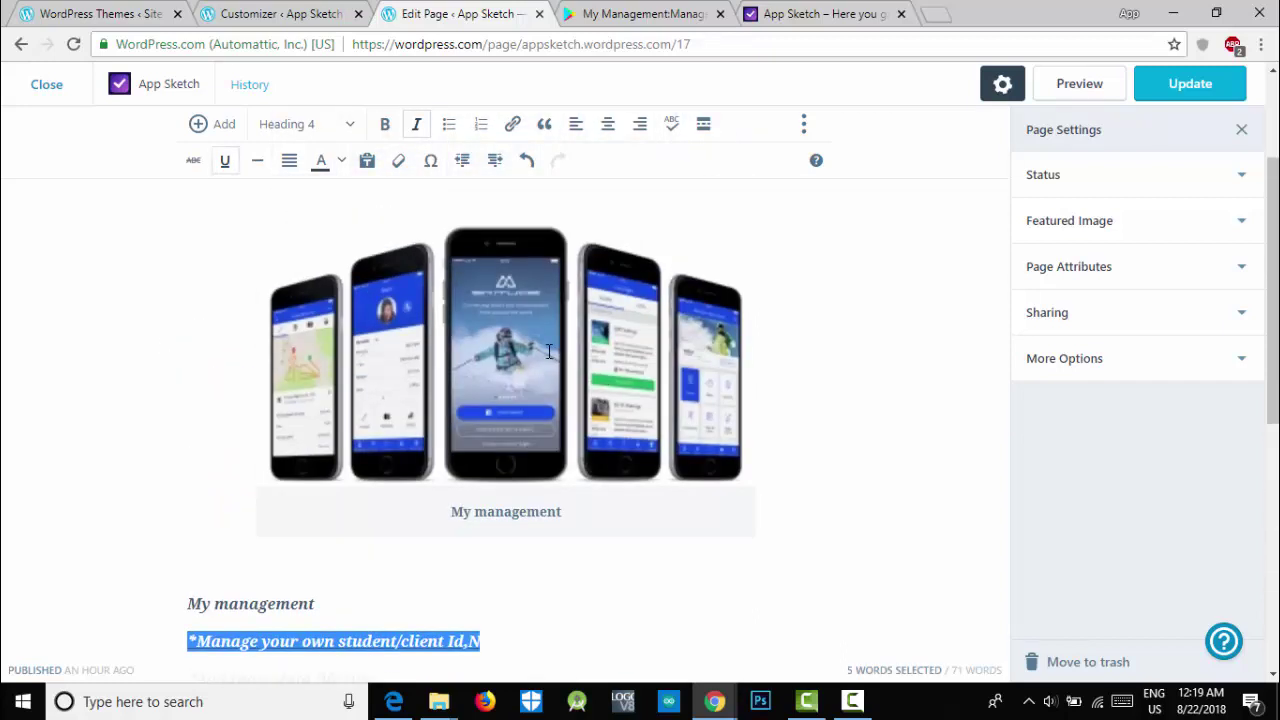
scroll(549, 351, "up", 2)
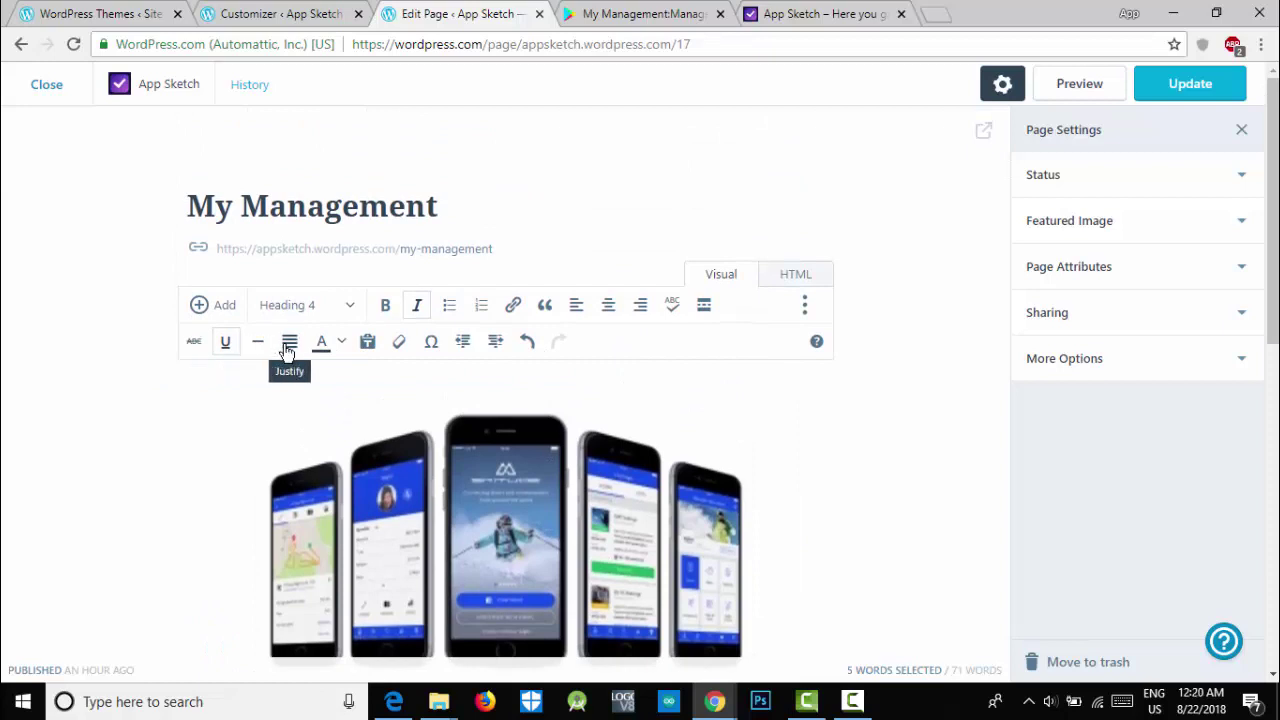
left_click(342, 343)
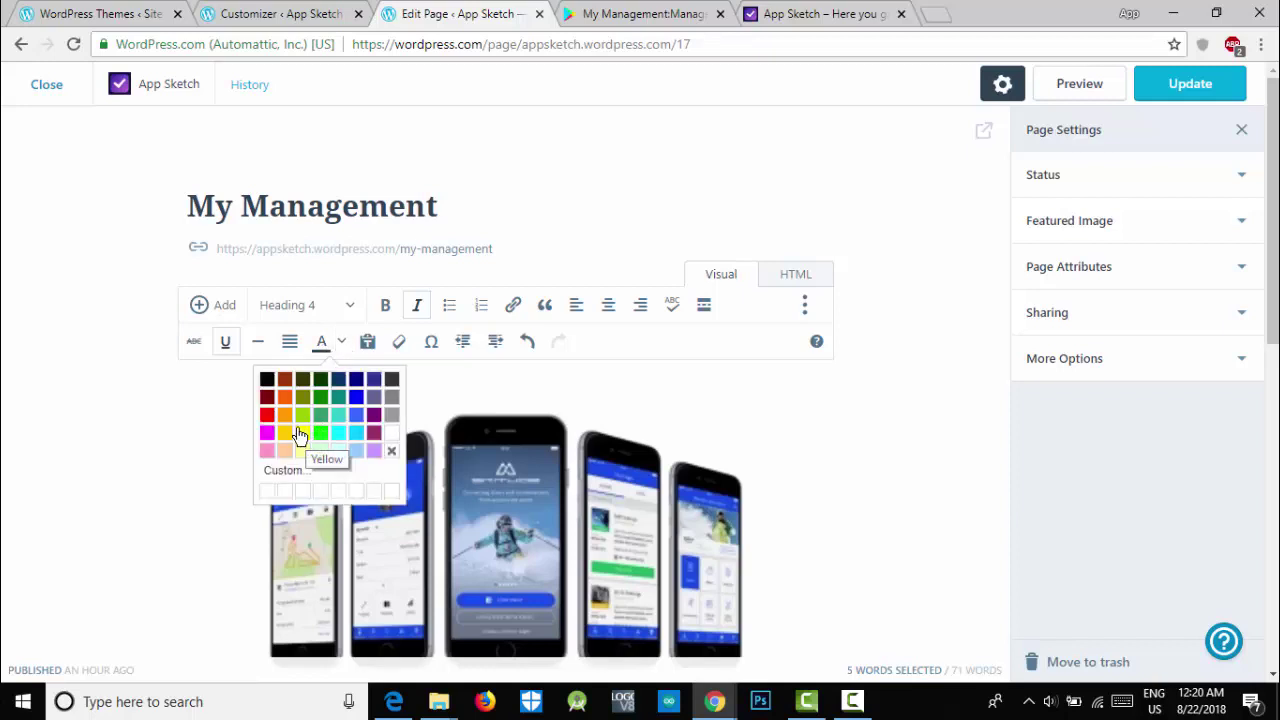
left_click(356, 416)
scroll(615, 440, "down", 5)
left_click(575, 377)
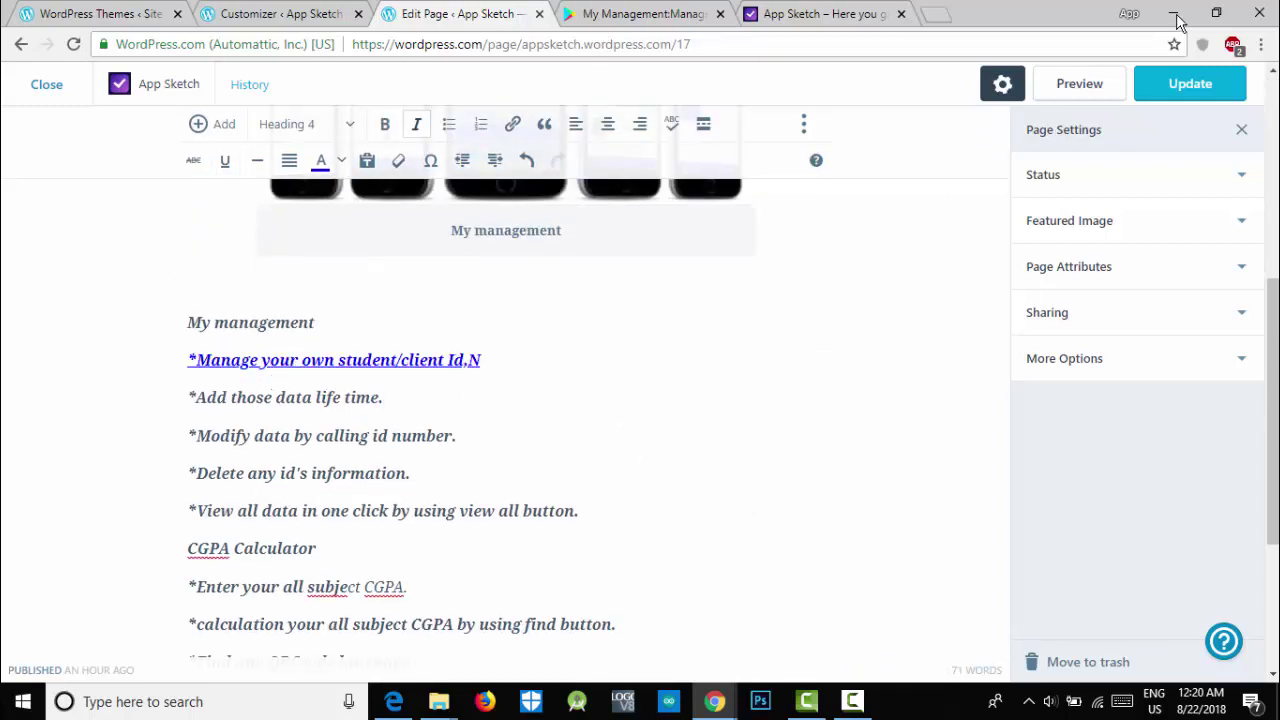
Look over the special characters available for the blue underlined line, then close the set without inserting any
left_click_drag(500, 352, 4, 350)
scroll(800, 390, "up", 5)
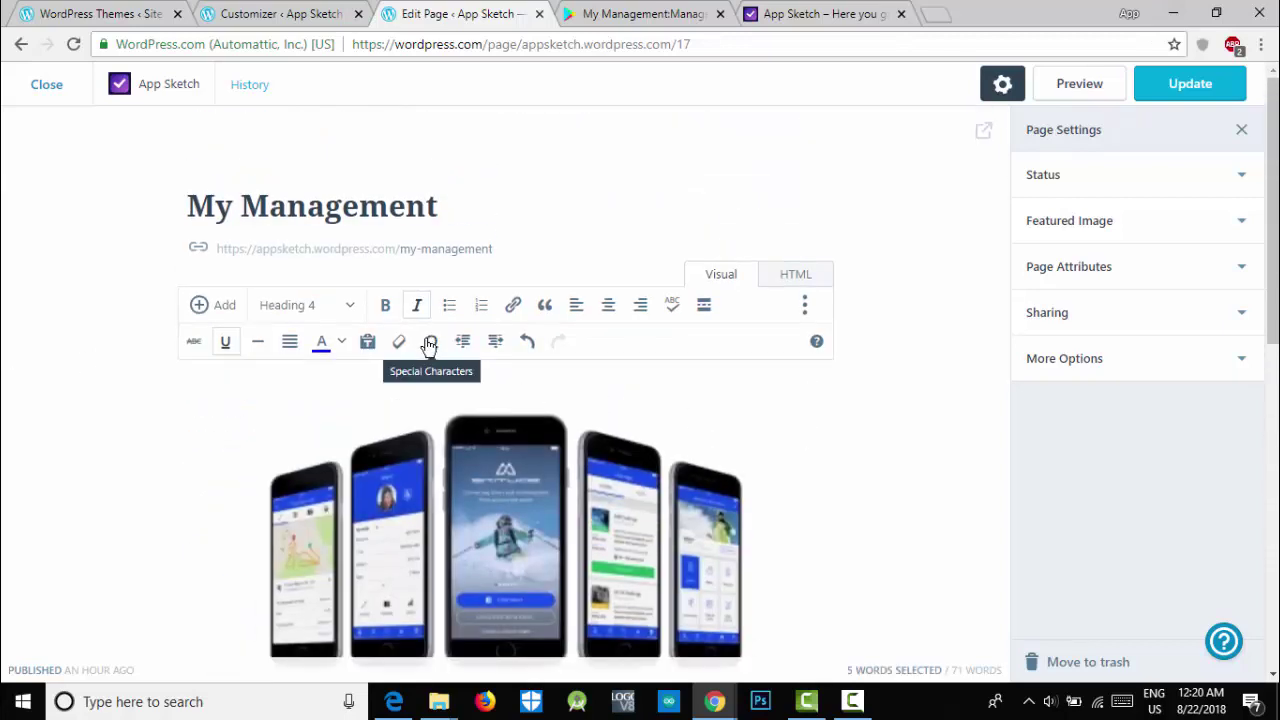
left_click(430, 342)
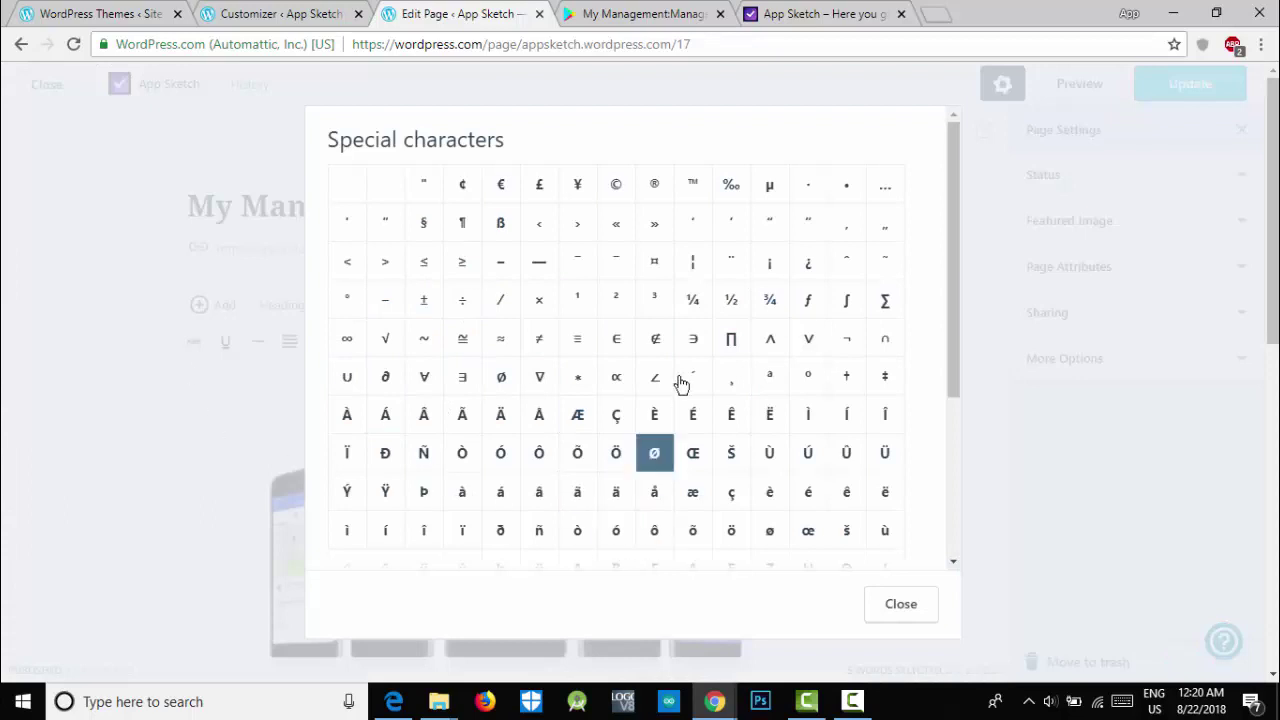
left_click(197, 401)
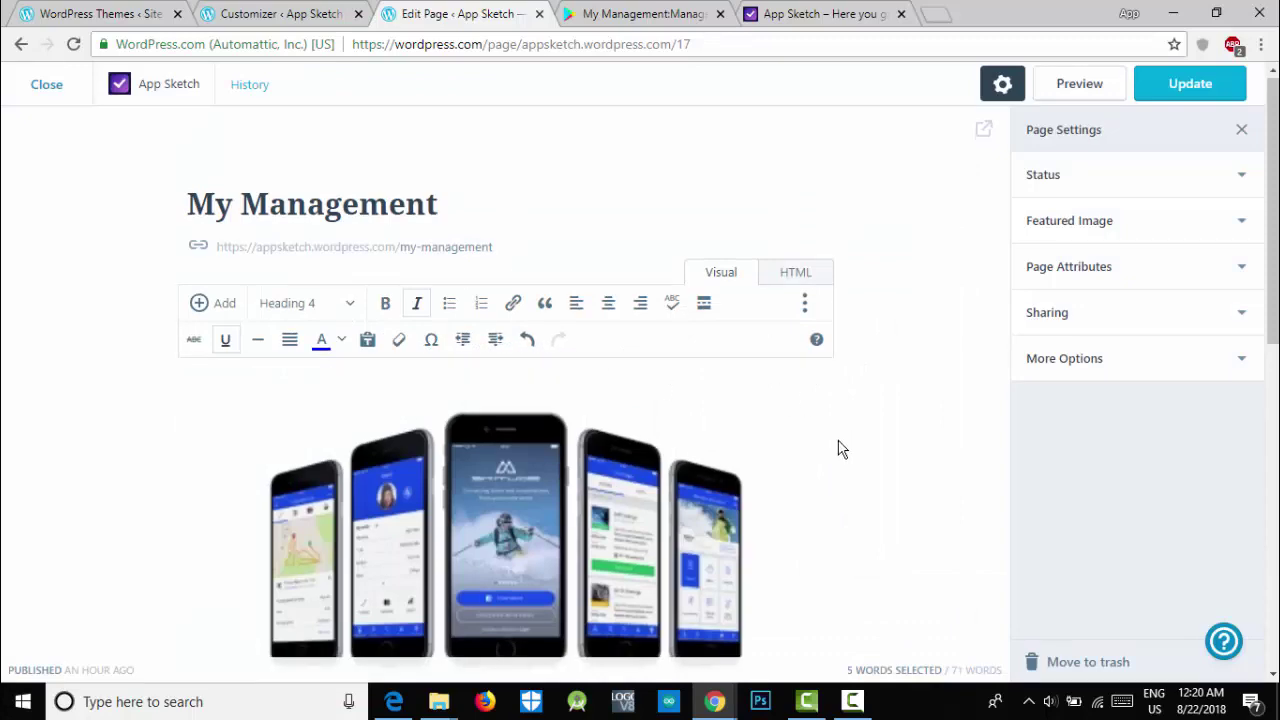
scroll(837, 446, "down", 5)
scroll(837, 463, "up", 4)
scroll(766, 480, "down", 2)
scroll(717, 501, "down", 2)
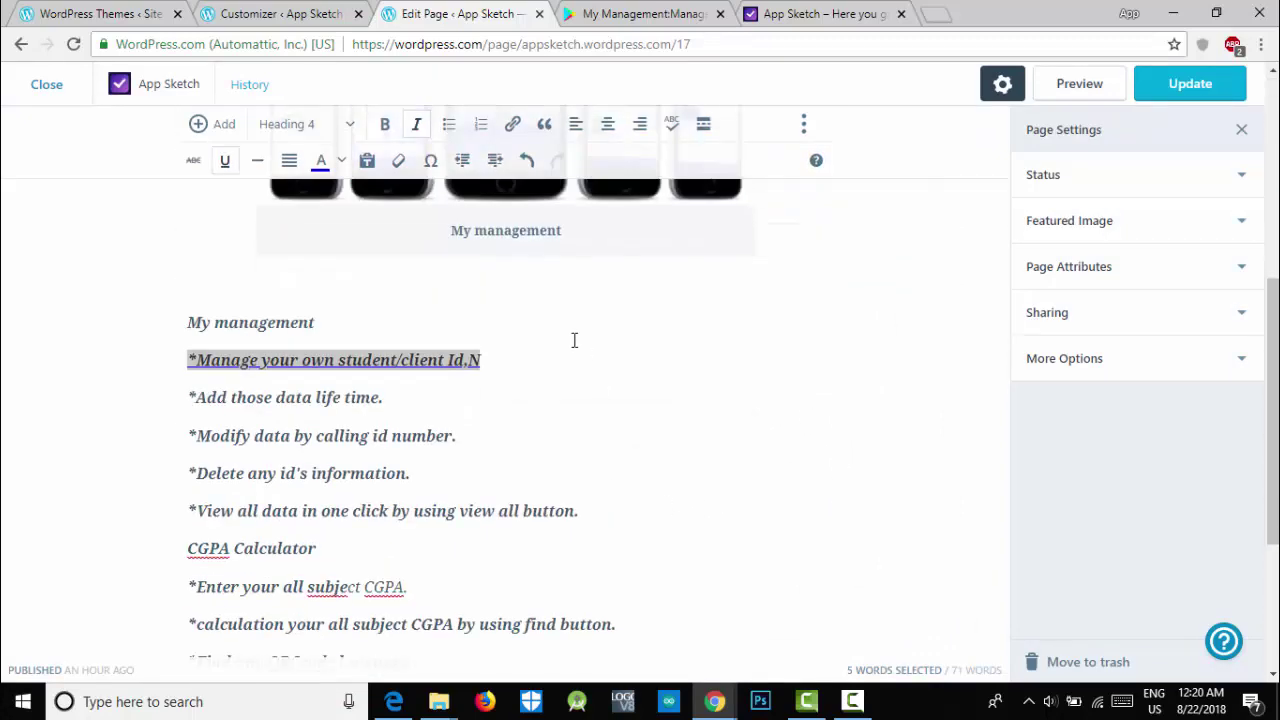
left_click(585, 350)
scroll(710, 415, "up", 3)
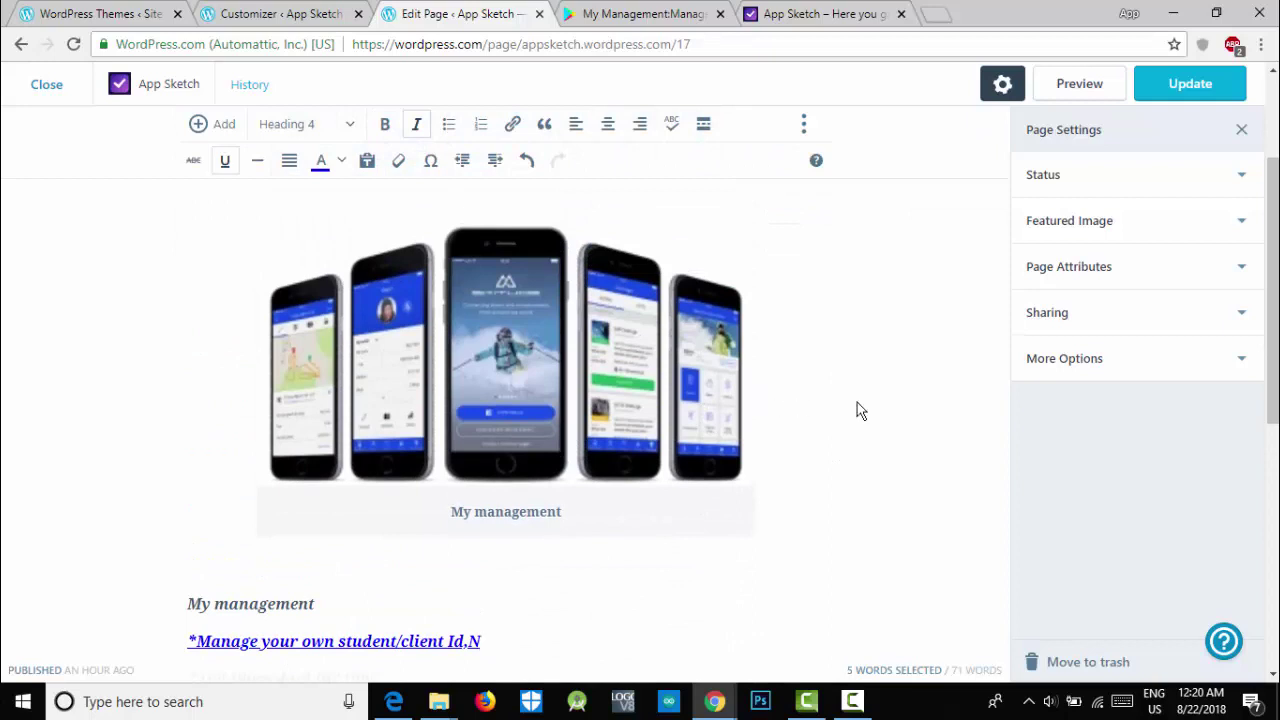
Examine the page attributes and the available page templates, leaving the Default Template in place
left_click(1207, 278)
scroll(1095, 470, "down", 1)
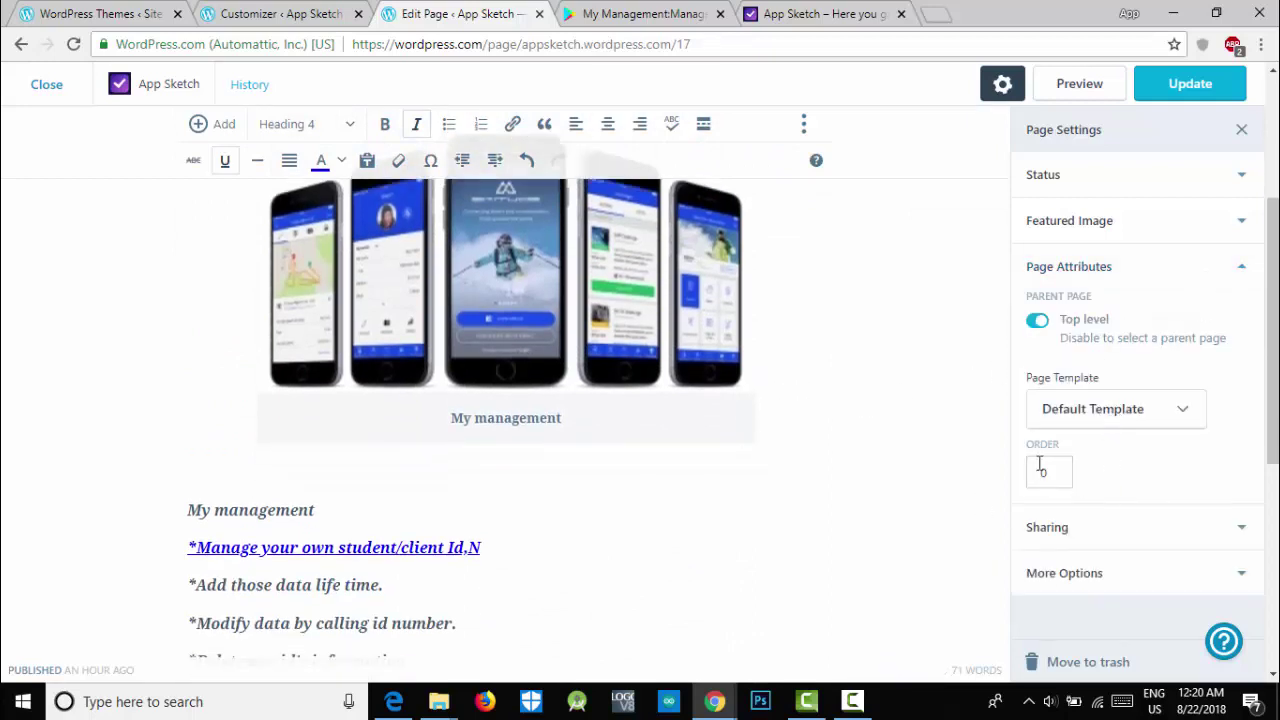
left_click(1180, 412)
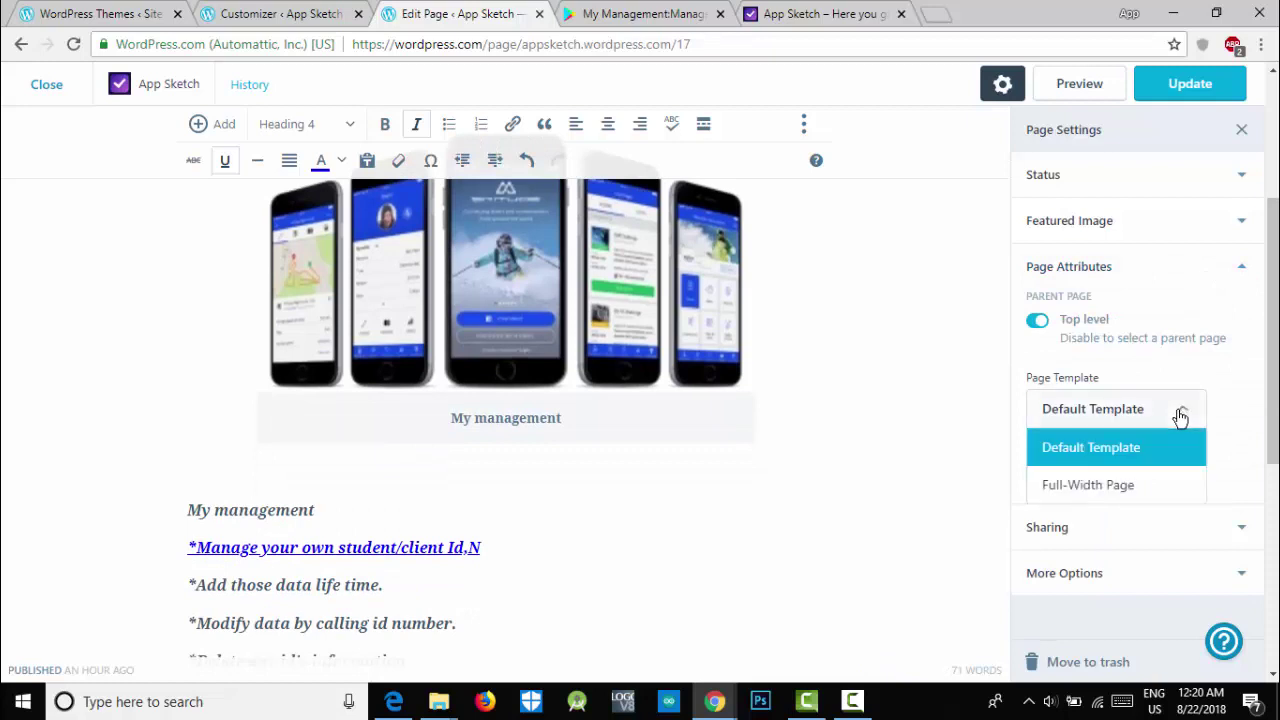
left_click(855, 466)
Review the page's sharing settings and its additional options, from the slug and excerpt down to location, discussion and page copying
scroll(1143, 537, "down", 2)
left_click(1157, 540)
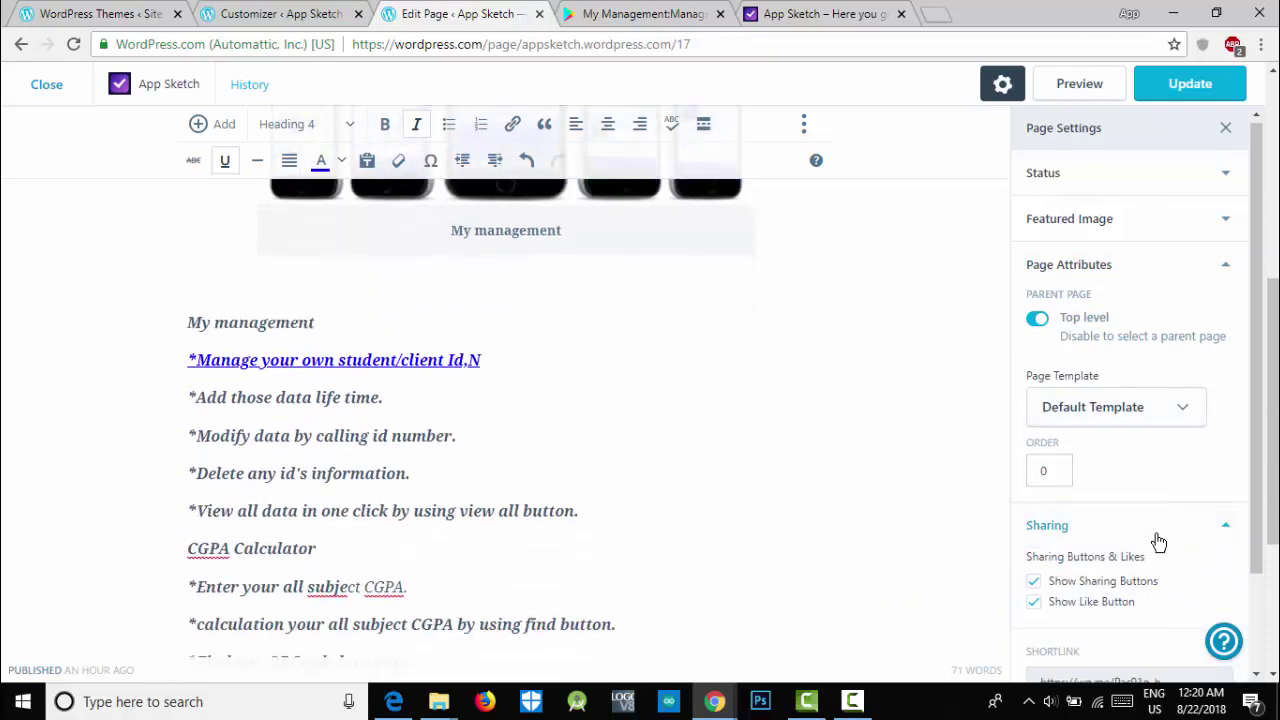
scroll(1150, 548, "down", 1)
scroll(1131, 620, "down", 3)
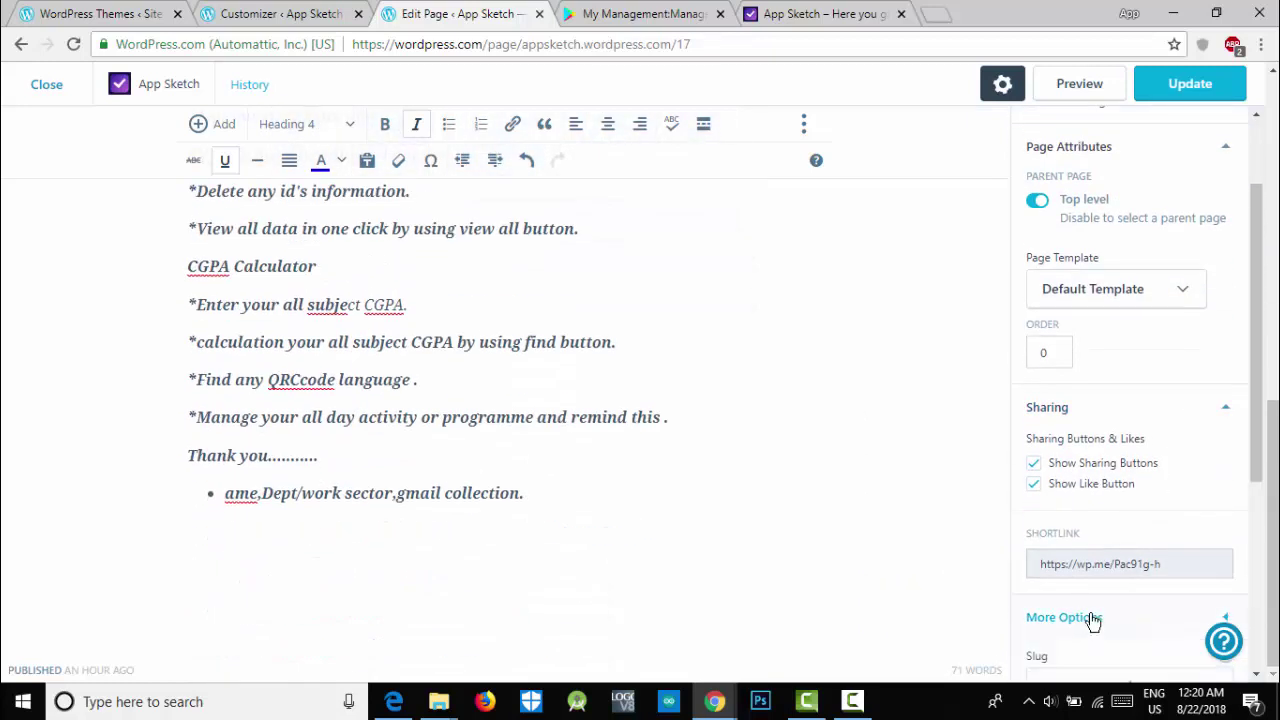
left_click(1093, 618)
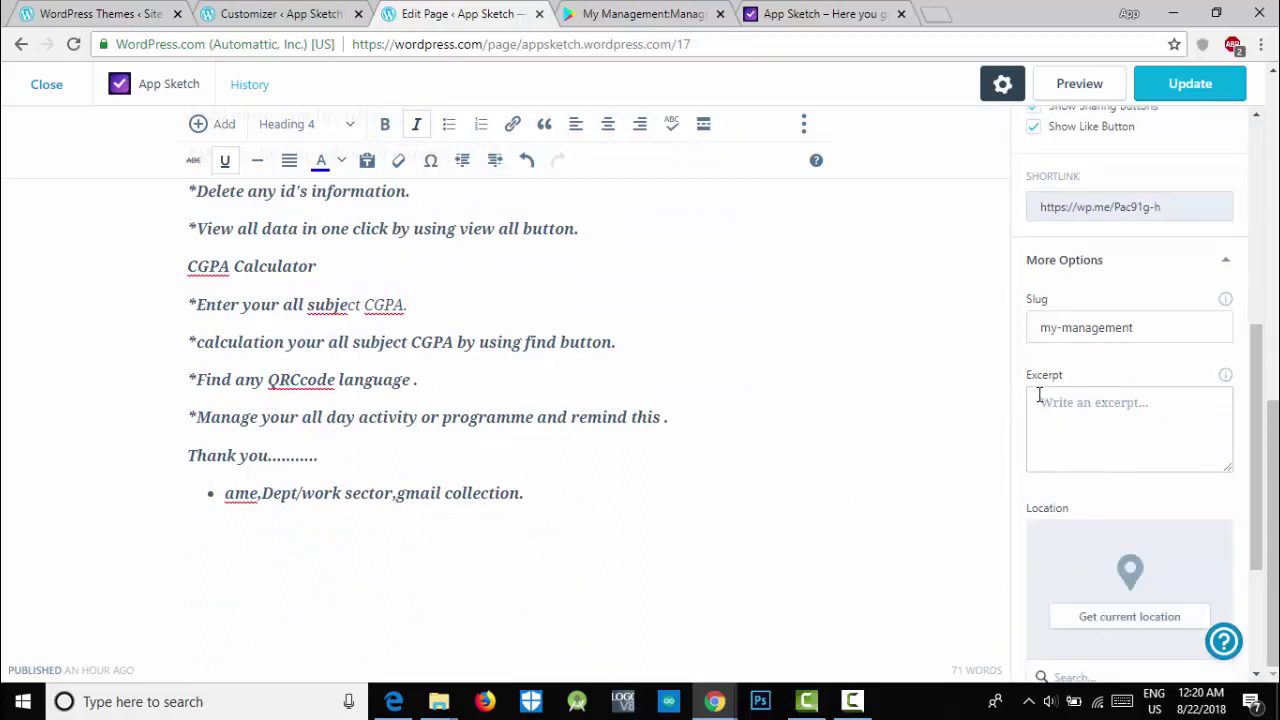
scroll(1091, 424, "down", 2)
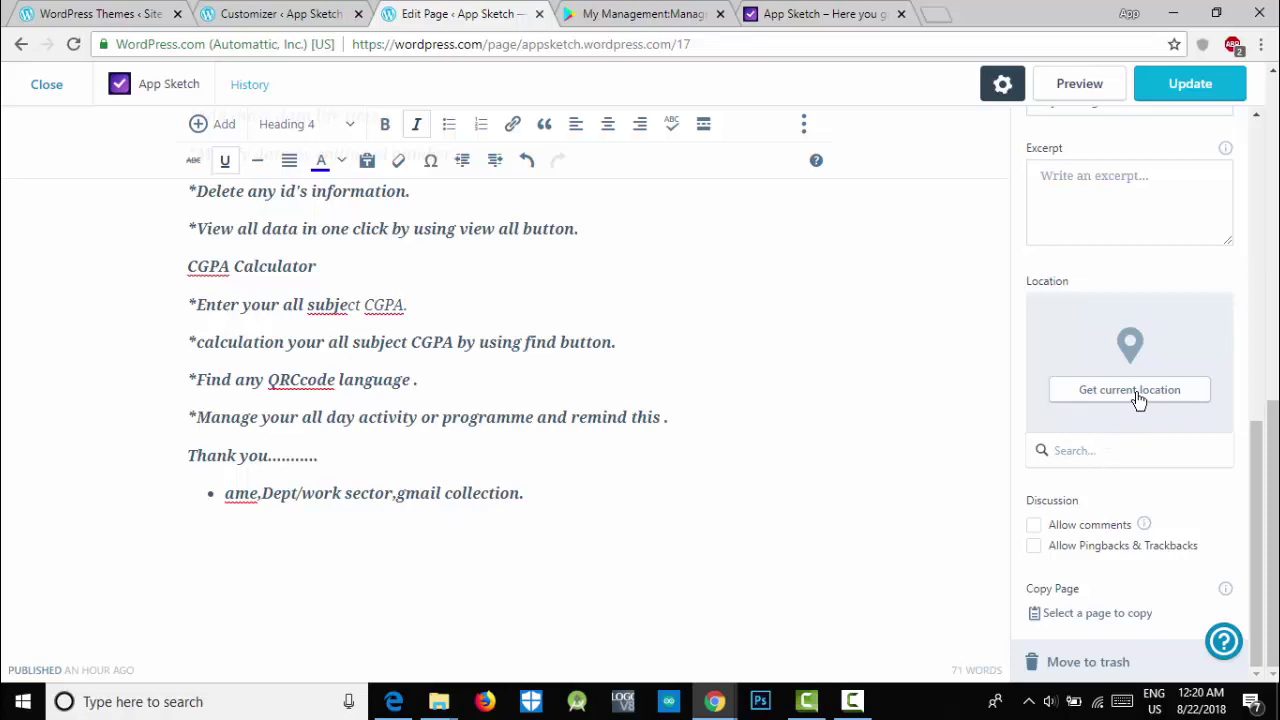
Update the published My Management page with the edited content
scroll(884, 500, "up", 10)
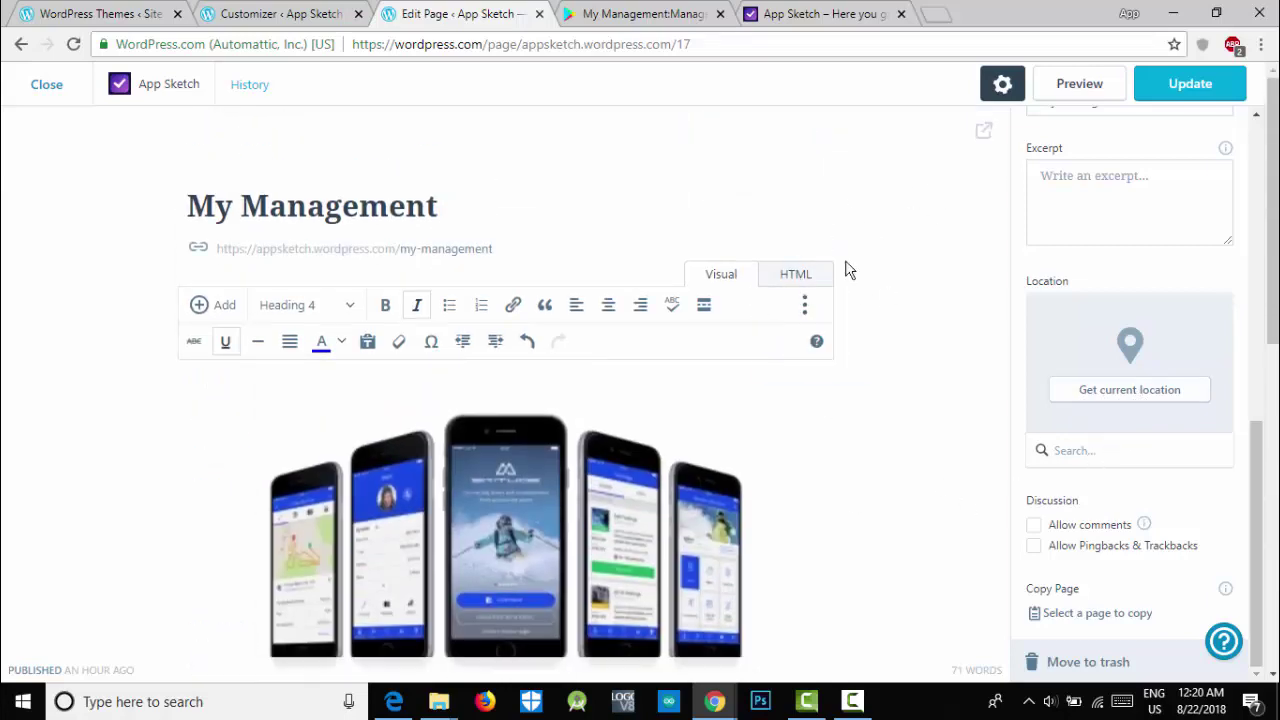
left_click(1200, 86)
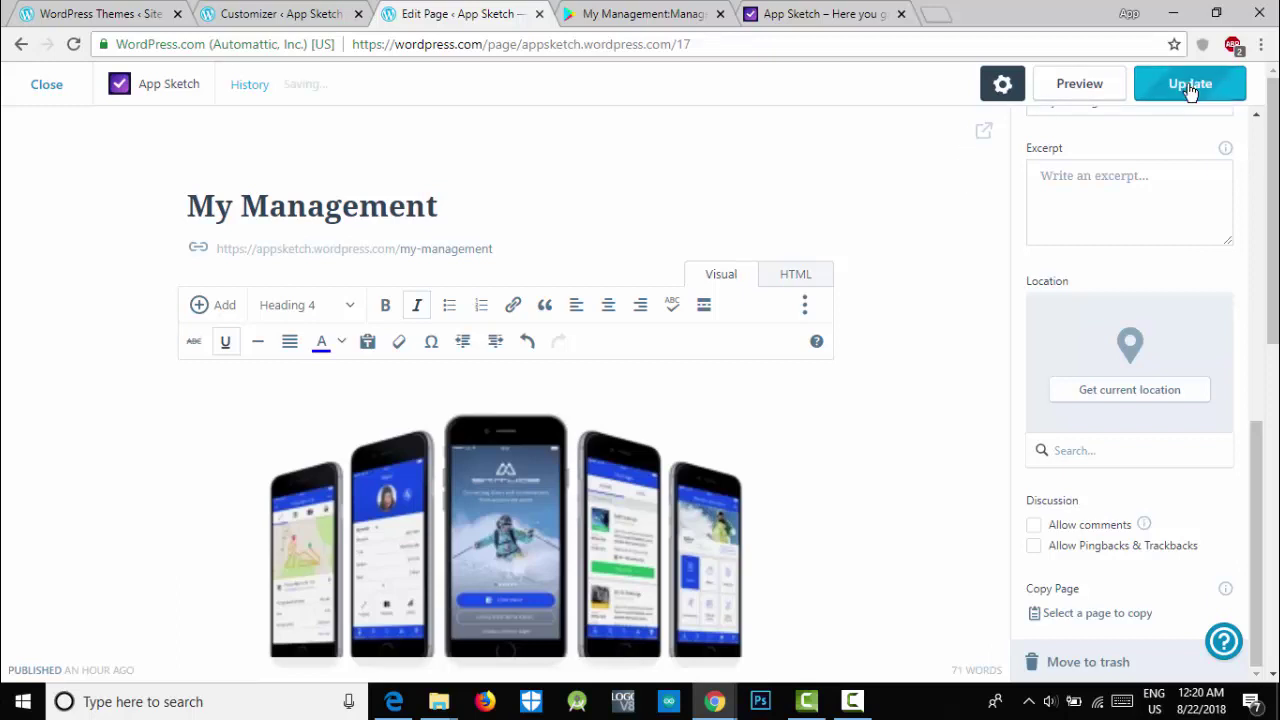